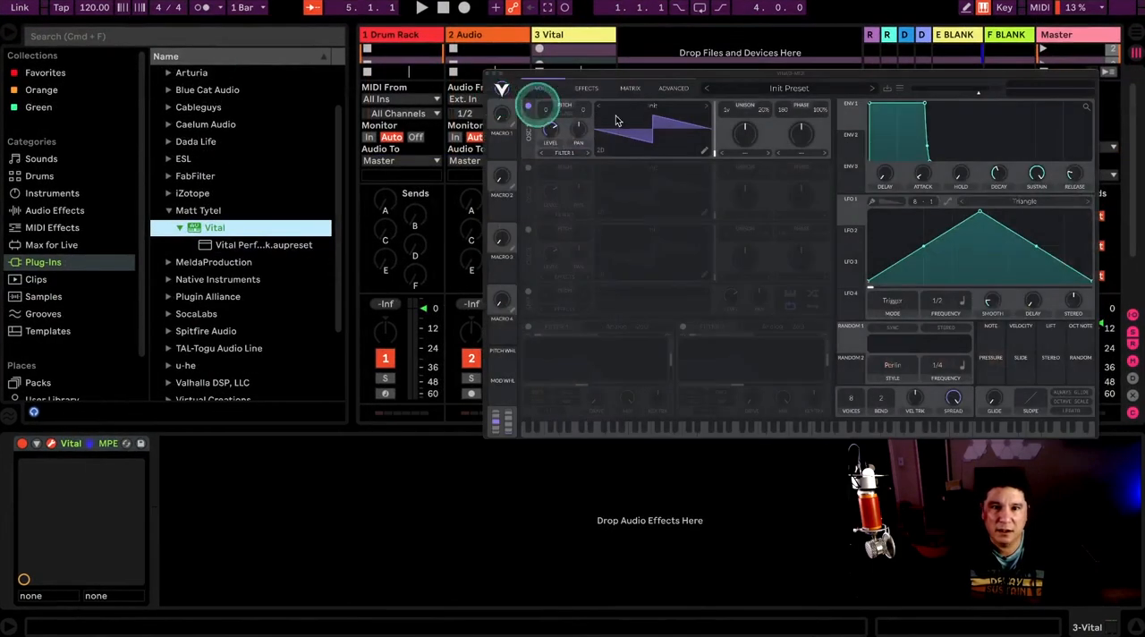
Step: Enable oscillator 2, the sampler, Filter 1 and Filter 2 in the Vital synth
{"action": "left_click_drag", "start_coordinate": [608, 79], "coordinate": [546, 148]}
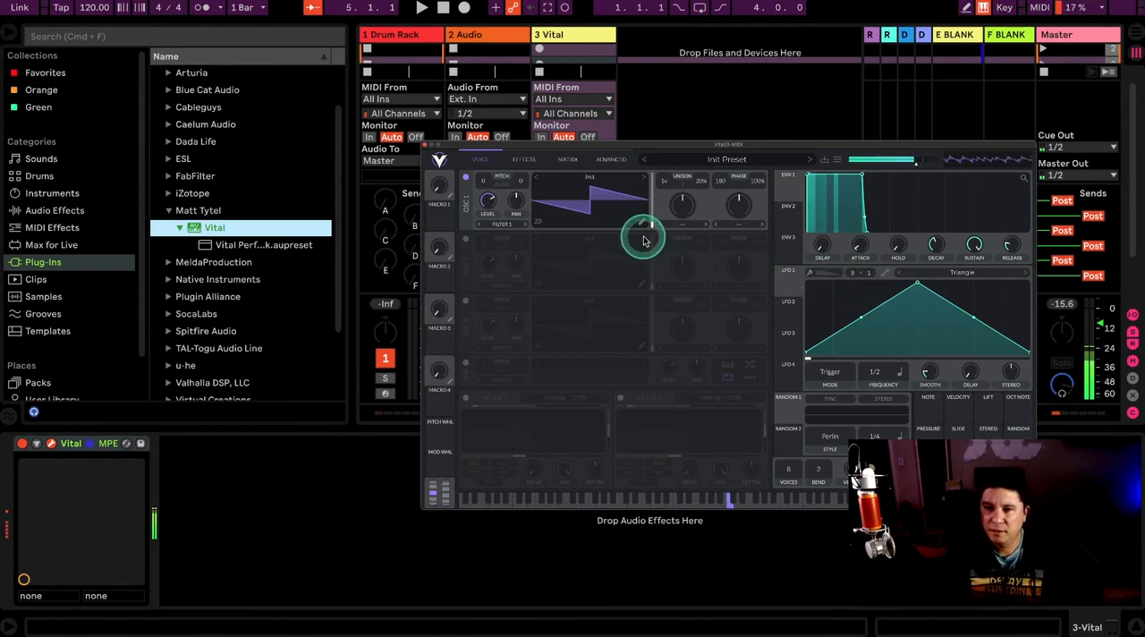
{"action": "left_click", "coordinate": [465, 238]}
{"action": "left_click", "coordinate": [465, 362]}
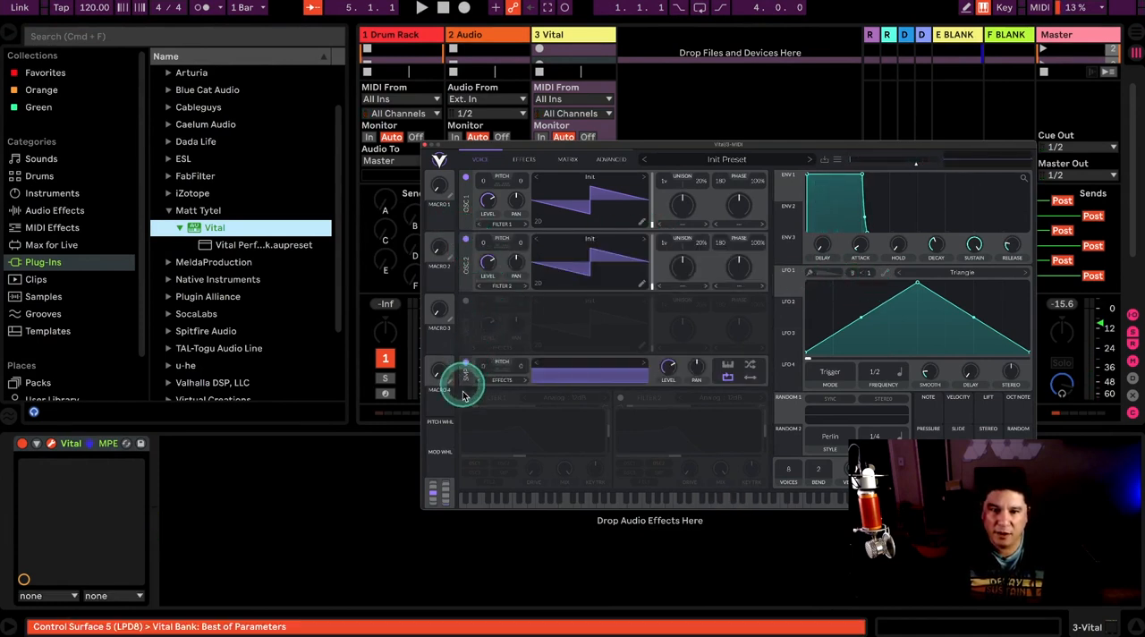
{"action": "left_click", "coordinate": [465, 399]}
{"action": "left_click", "coordinate": [620, 397]}
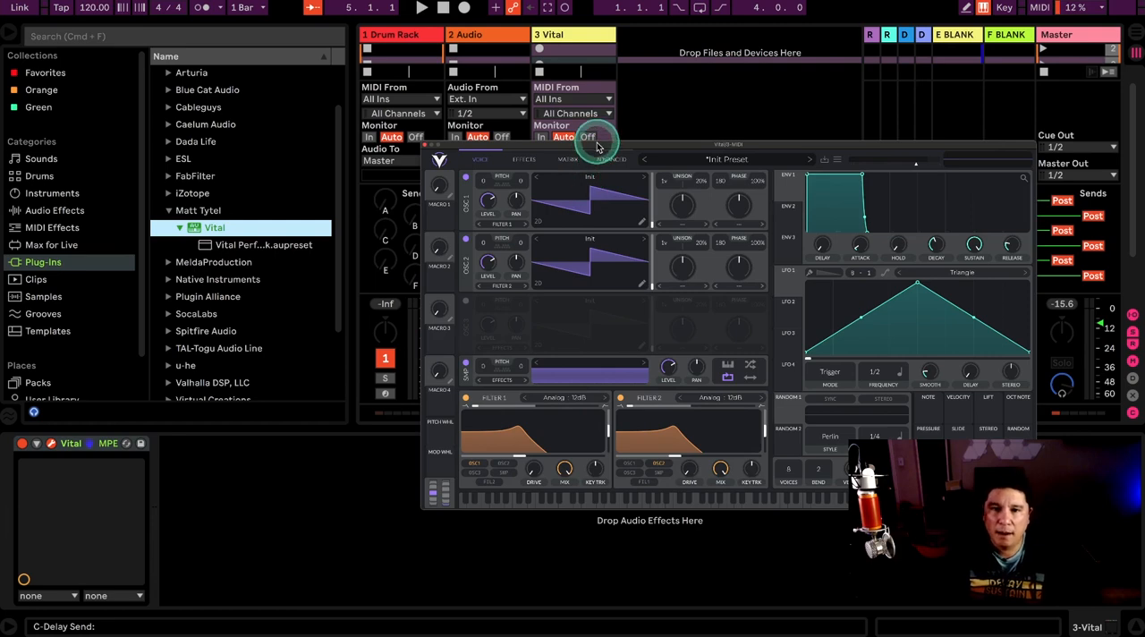
Step: Group the Vital device into an Instrument Rack and show the rack's macro controls
{"action": "left_click_drag", "start_coordinate": [598, 147], "coordinate": [567, 136]}
{"action": "left_click", "coordinate": [81, 444]}
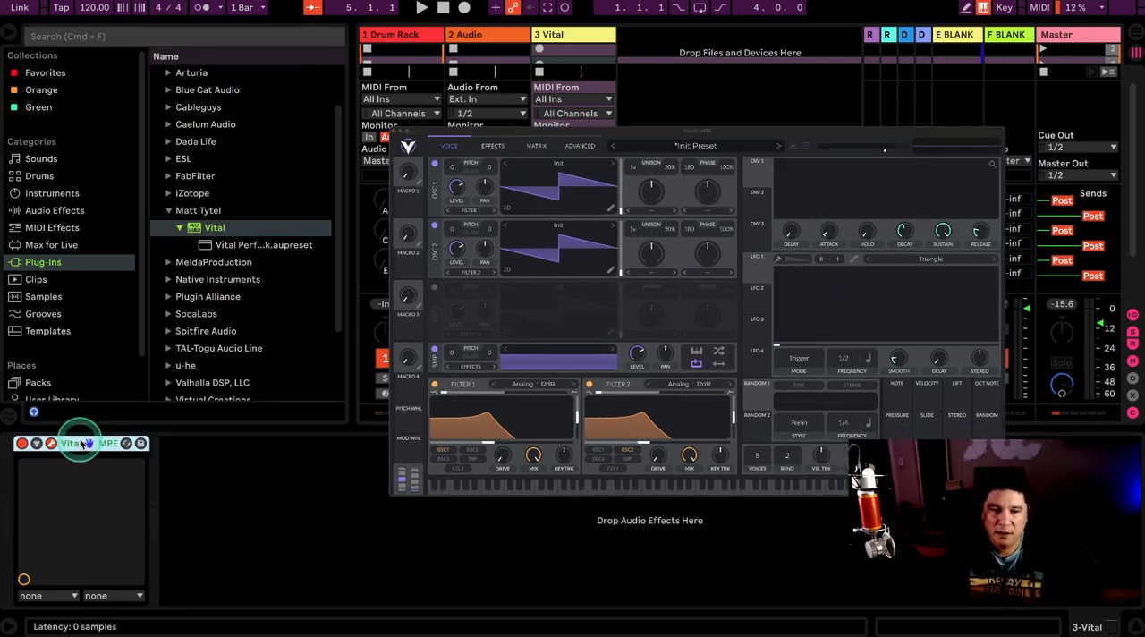
{"action": "key", "text": "super+g"}
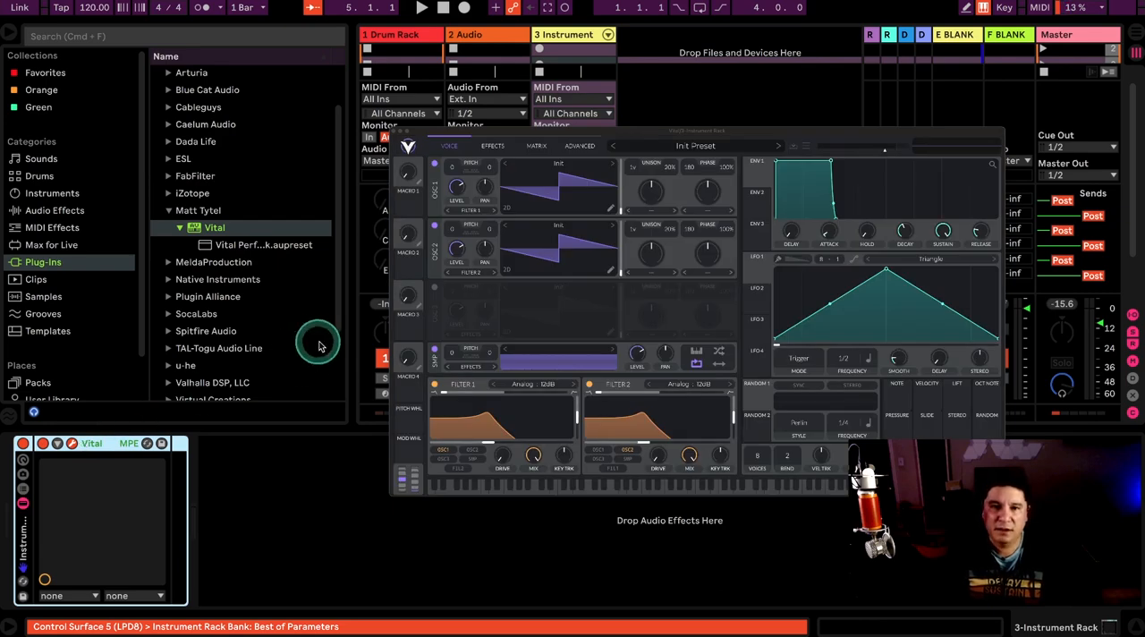
{"action": "left_click_drag", "start_coordinate": [592, 130], "coordinate": [597, 112]}
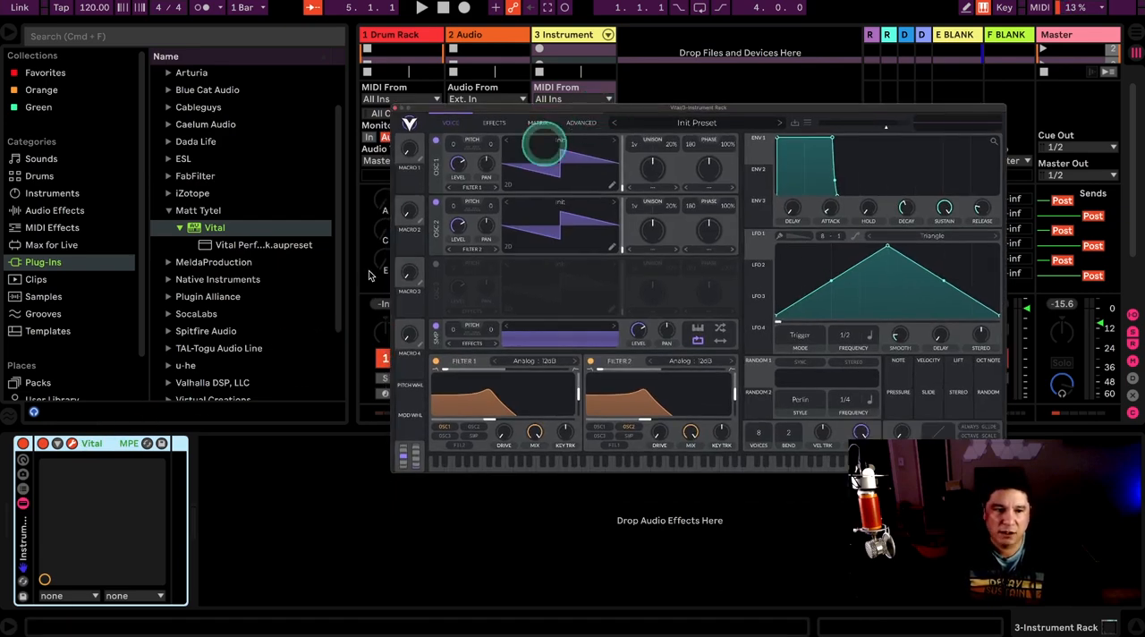
{"action": "left_click", "coordinate": [22, 461]}
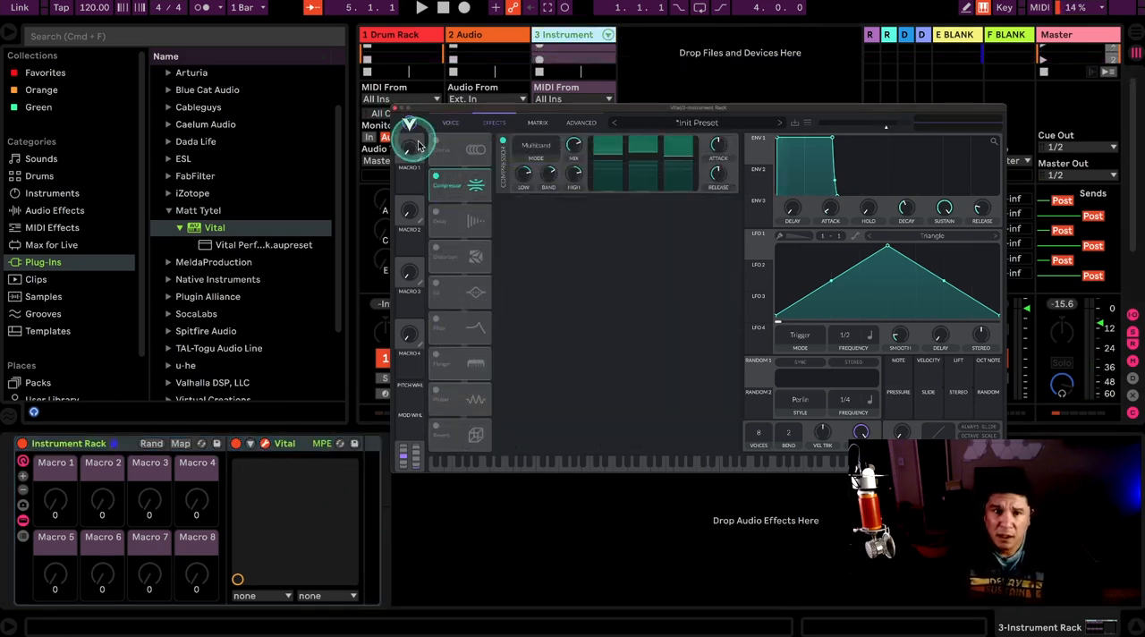
Step: Unfold Vital's parameter area and configure it with the level and wave frame of oscillators 1 and 2
{"action": "left_click_drag", "start_coordinate": [455, 117], "coordinate": [509, 76]}
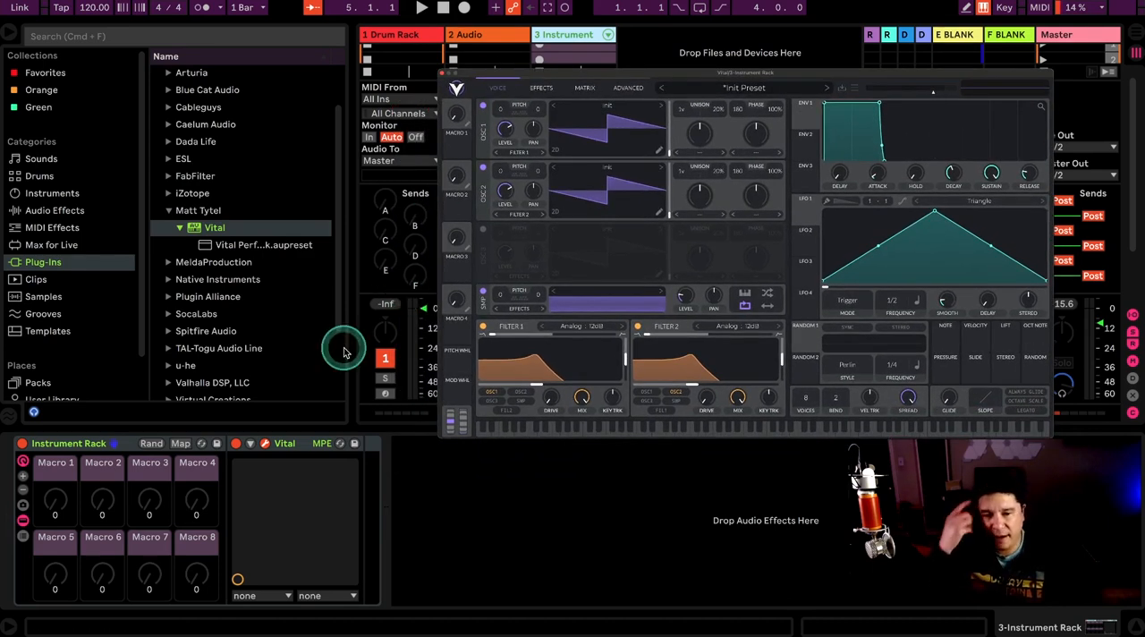
{"action": "left_click", "coordinate": [338, 414]}
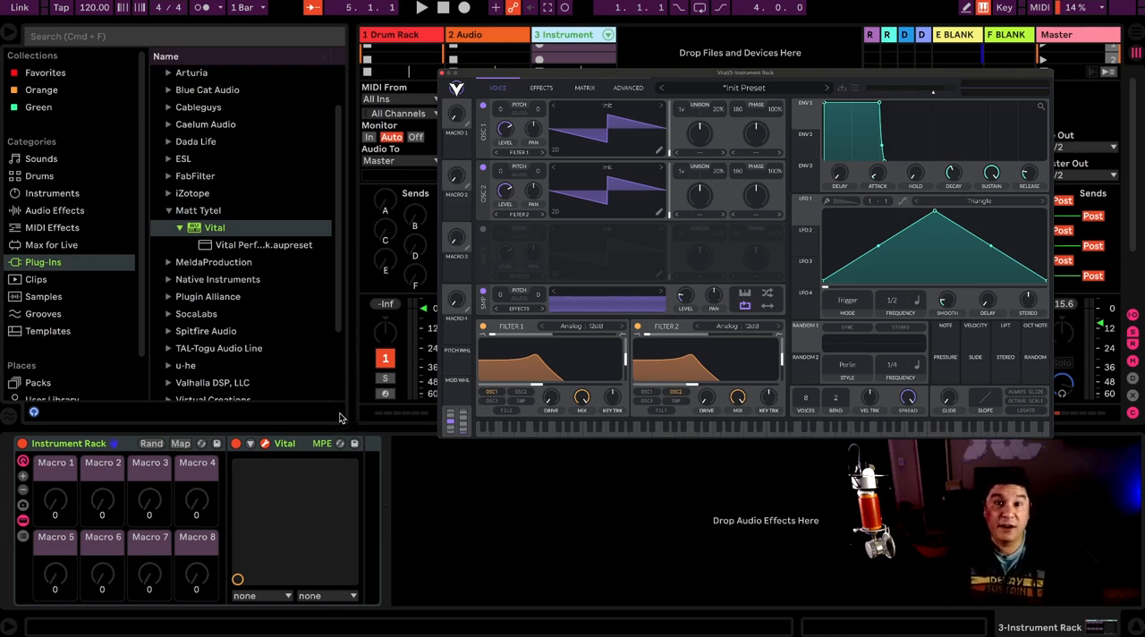
{"action": "left_click", "coordinate": [251, 445]}
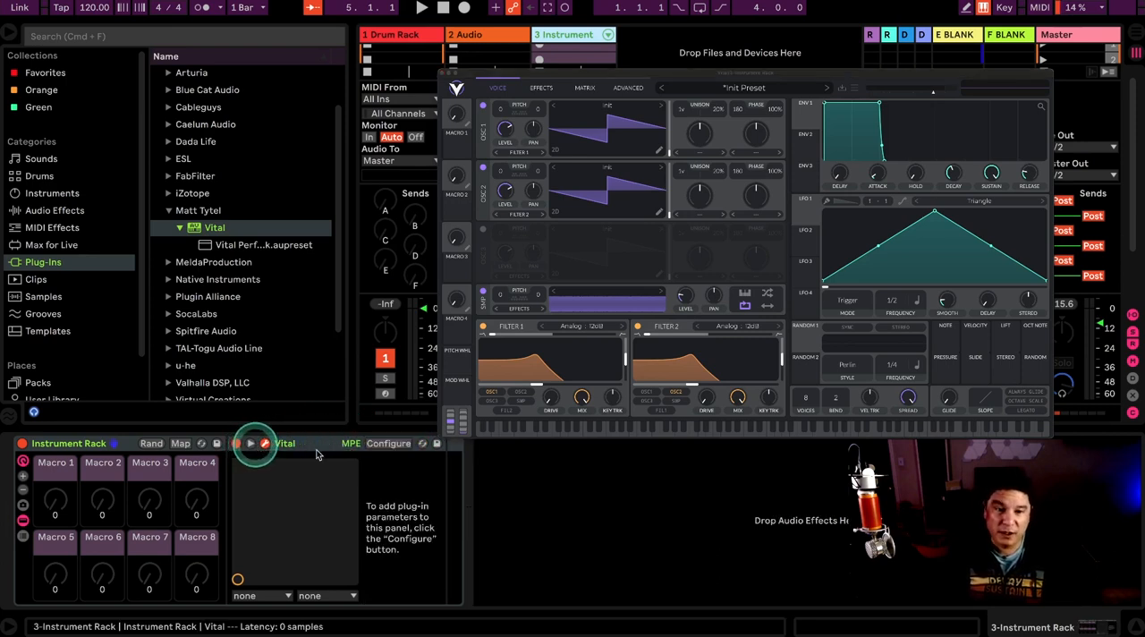
{"action": "left_click", "coordinate": [393, 444]}
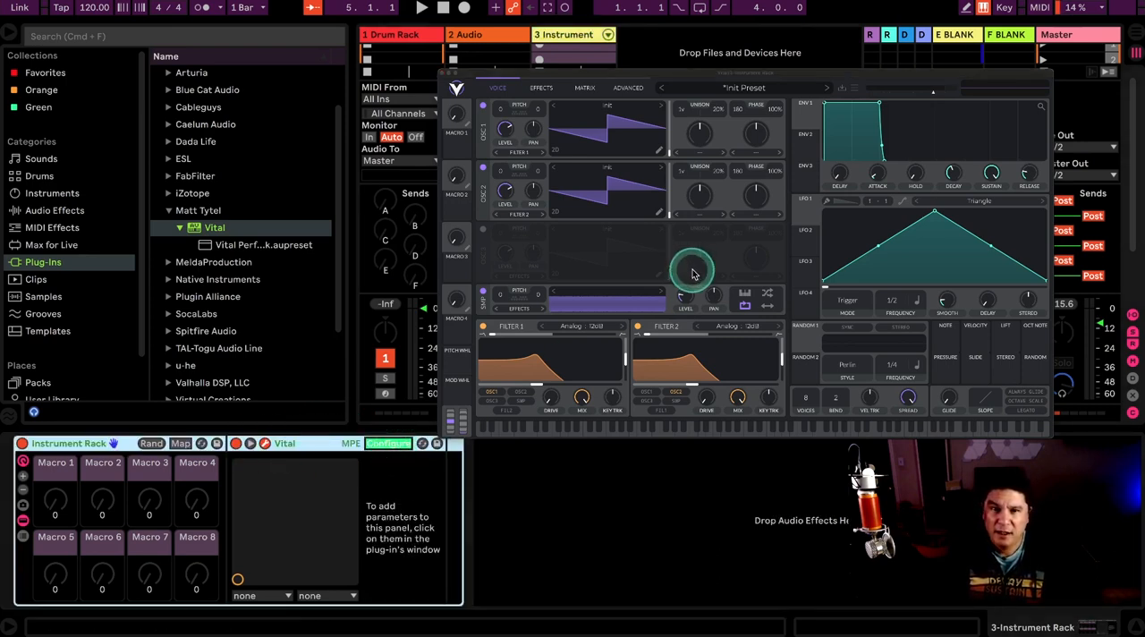
{"action": "left_click", "coordinate": [506, 127]}
{"action": "left_click", "coordinate": [505, 190]}
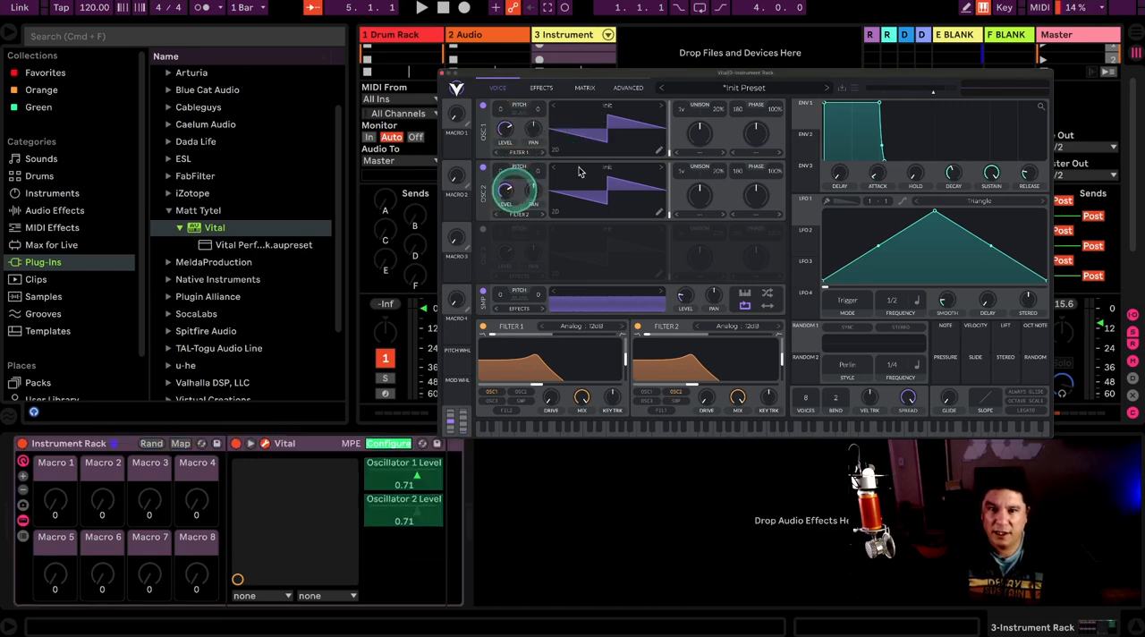
{"action": "left_click", "coordinate": [669, 154]}
{"action": "left_click", "coordinate": [669, 217]}
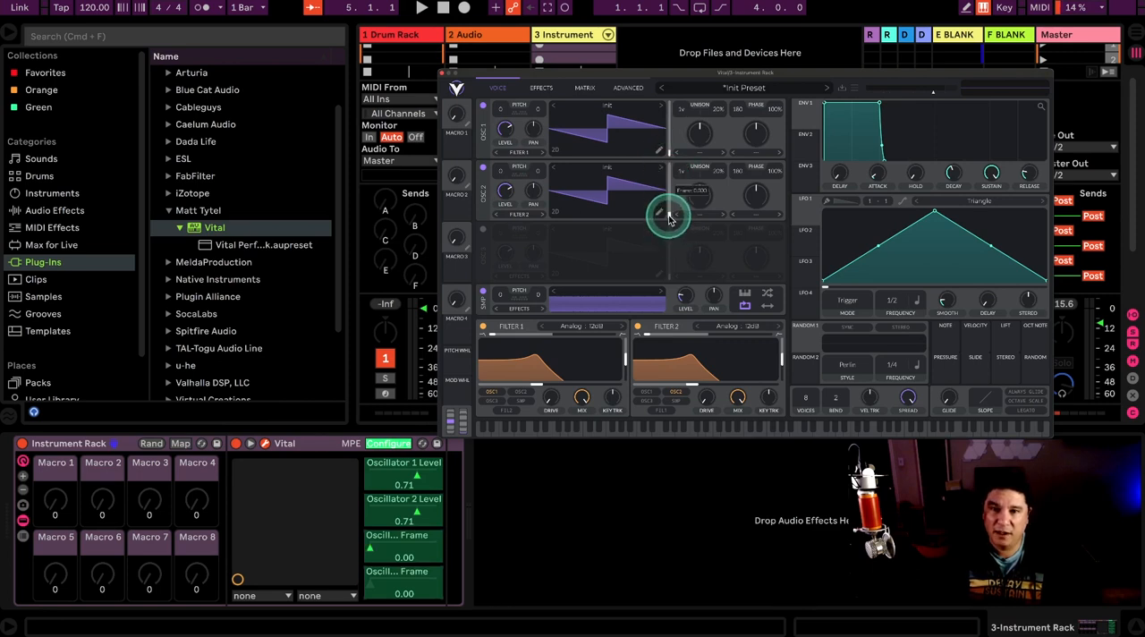
{"action": "left_click", "coordinate": [854, 304]}
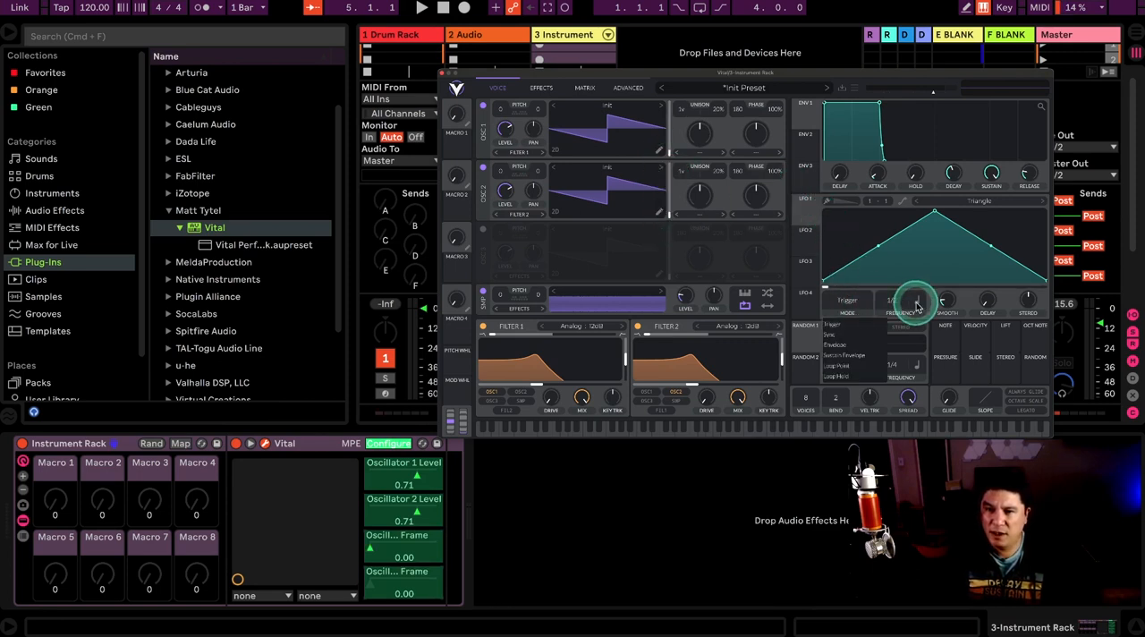
{"action": "left_click", "coordinate": [833, 340]}
{"action": "left_click_drag", "start_coordinate": [907, 301], "coordinate": [898, 305]}
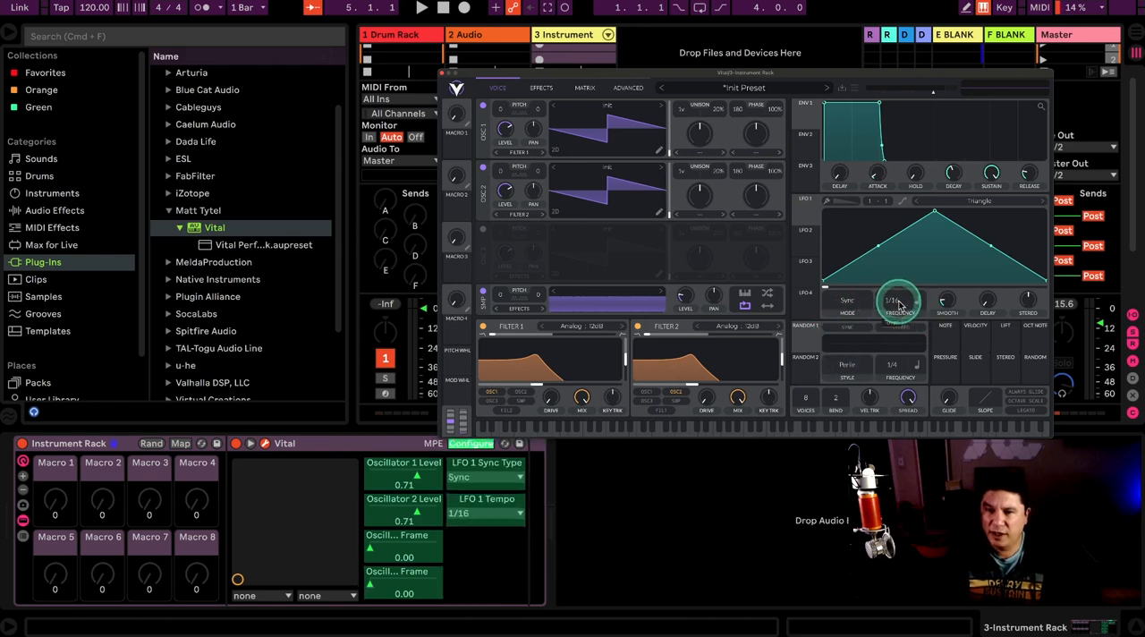
{"action": "left_click", "coordinate": [806, 232]}
{"action": "left_click", "coordinate": [851, 308]}
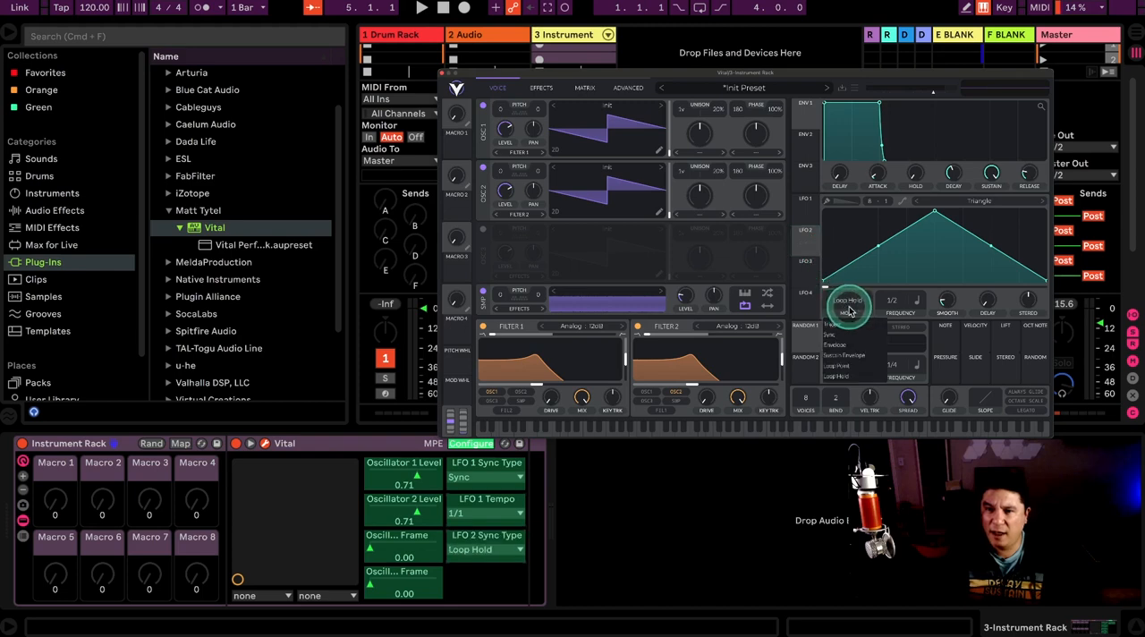
{"action": "left_click", "coordinate": [832, 340]}
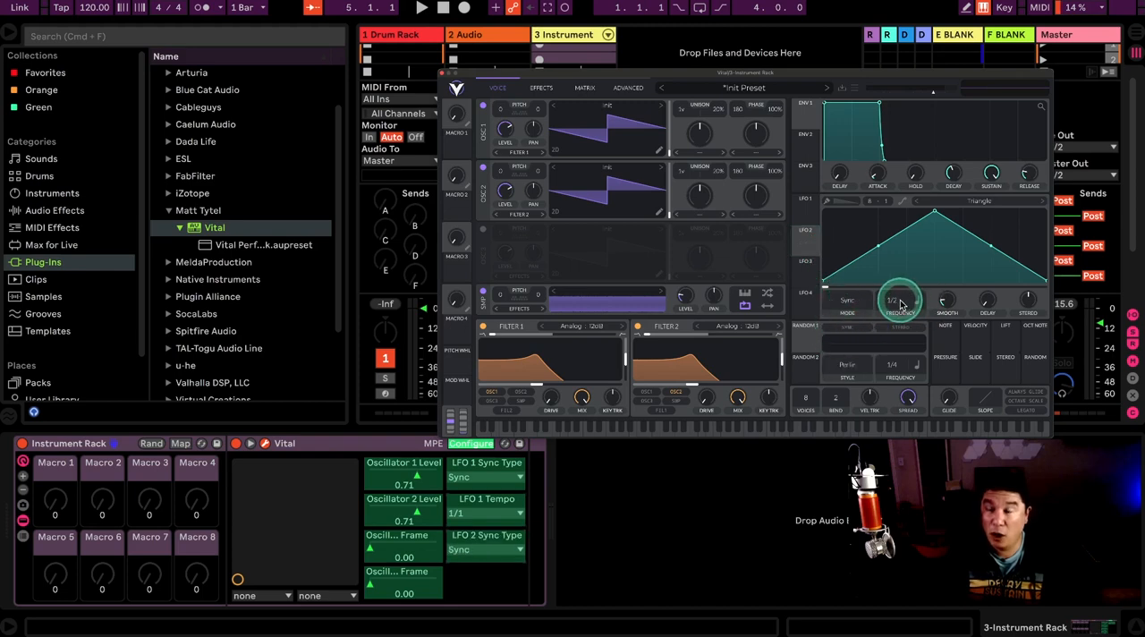
{"action": "mouse_move", "coordinate": [900, 305]}
{"action": "left_mouse_down"}
{"action": "mouse_move", "coordinate": [900, 322]}
{"action": "mouse_move", "coordinate": [901, 301]}
{"action": "left_mouse_up"}
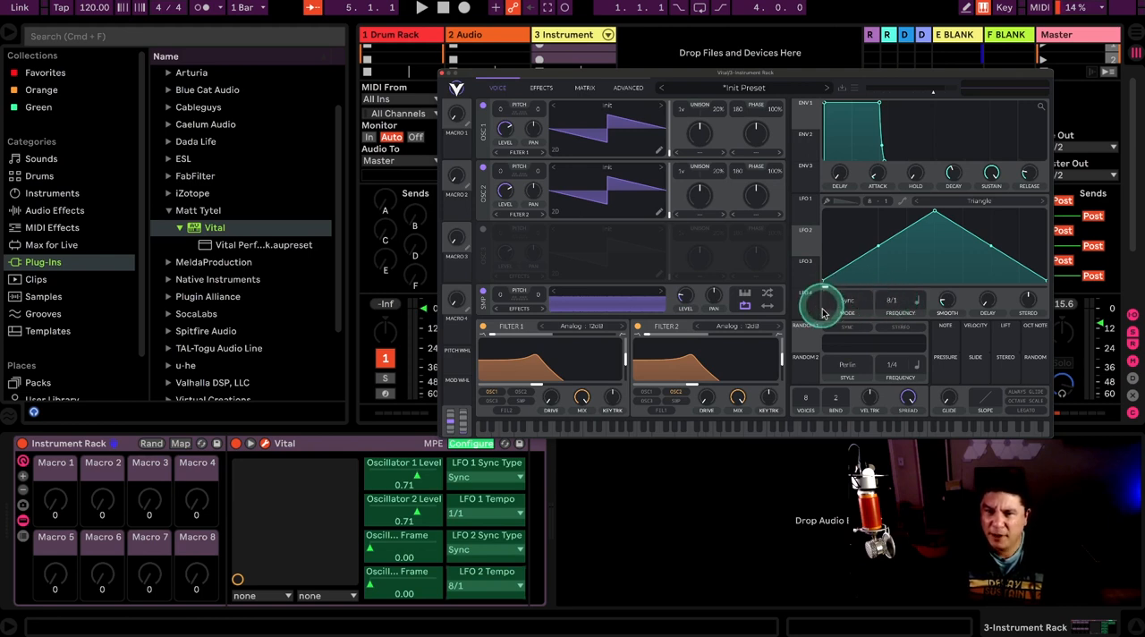
Step: Add the Filter 1 and Filter 2 cutoffs and Envelope 1's attack, decay, sustain and release to Vital's configured parameters
{"action": "left_click_drag", "start_coordinate": [536, 382], "coordinate": [540, 390]}
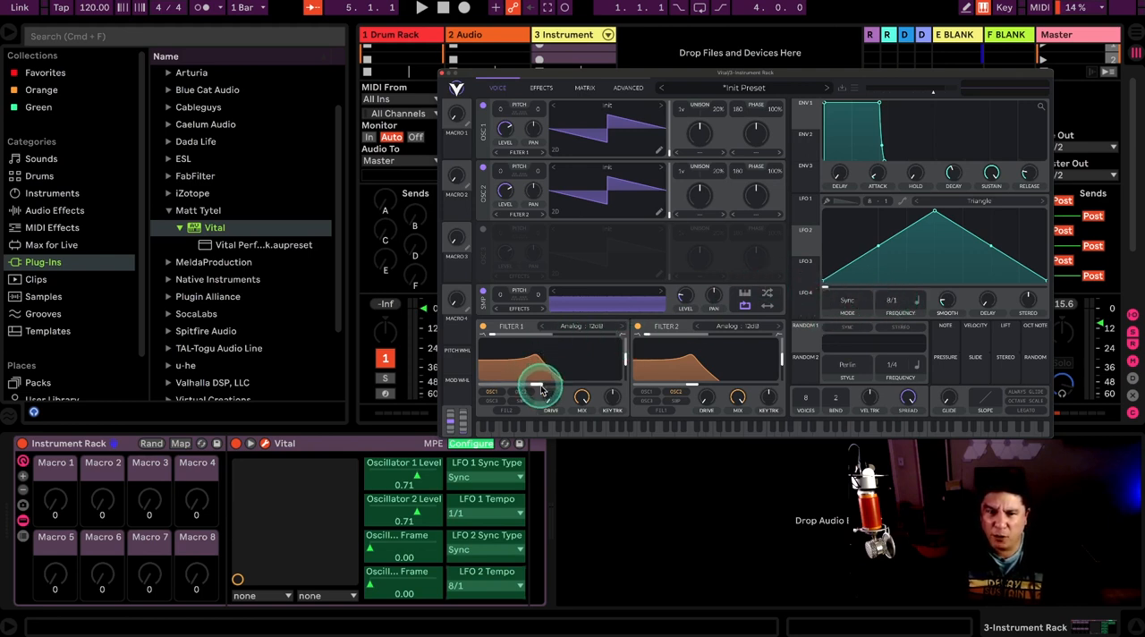
{"action": "left_click", "coordinate": [540, 388]}
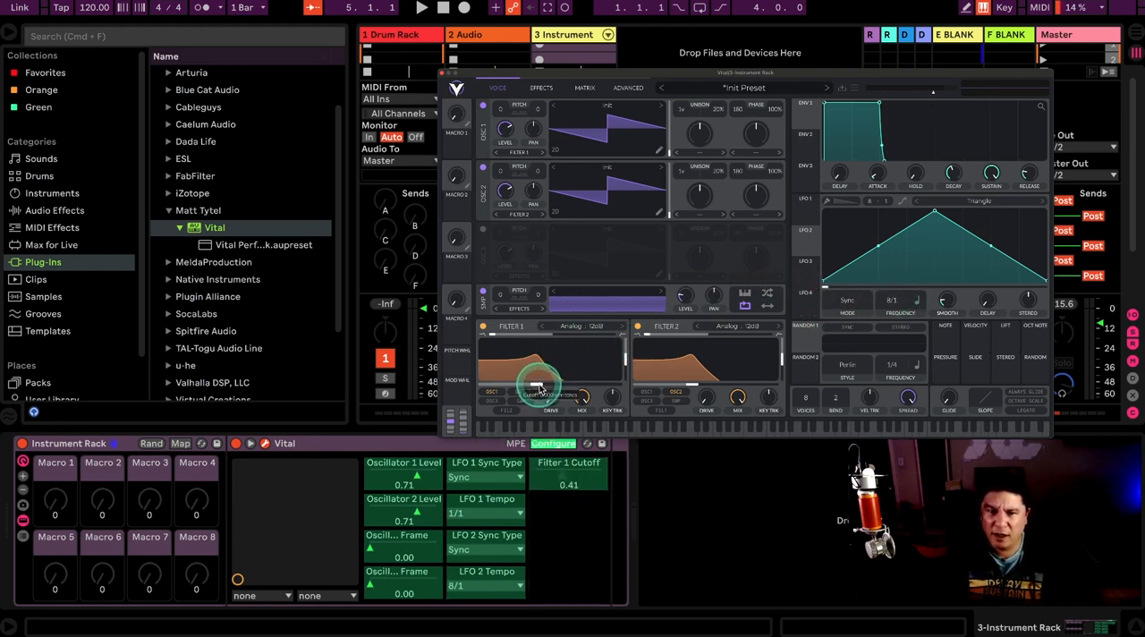
{"action": "left_click", "coordinate": [694, 386]}
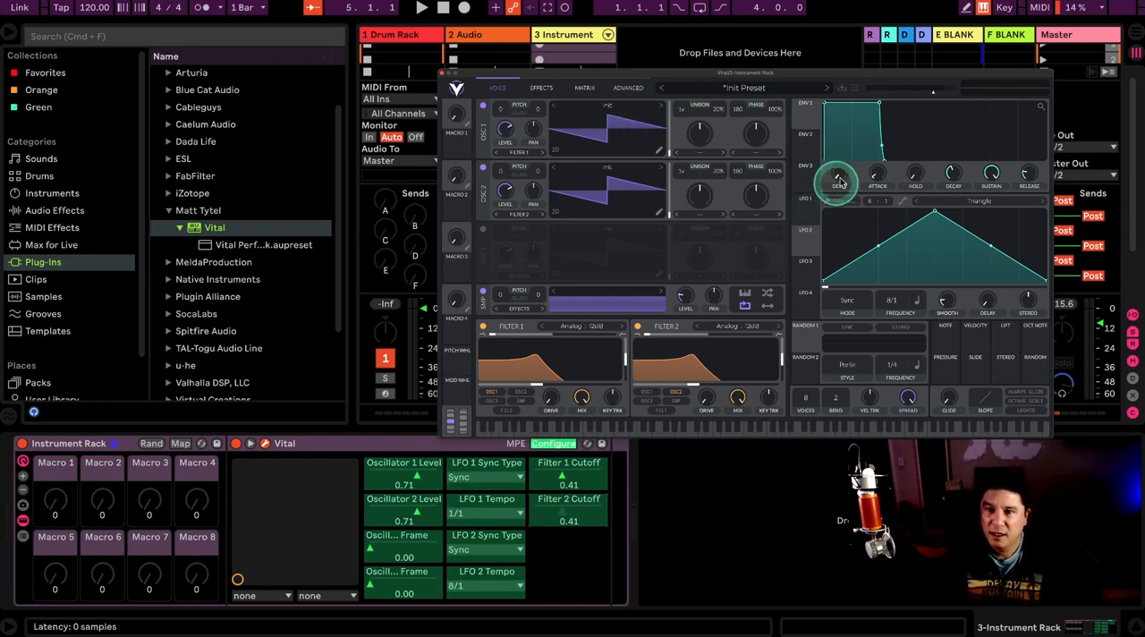
{"action": "left_click", "coordinate": [876, 174]}
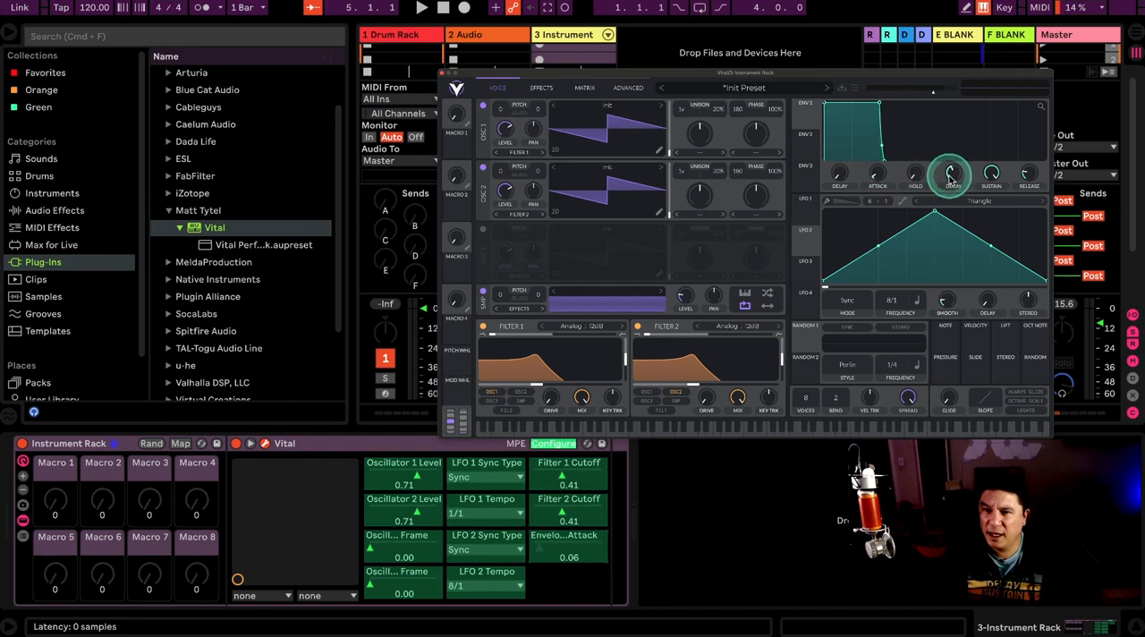
{"action": "left_click", "coordinate": [955, 173]}
{"action": "left_click", "coordinate": [991, 175]}
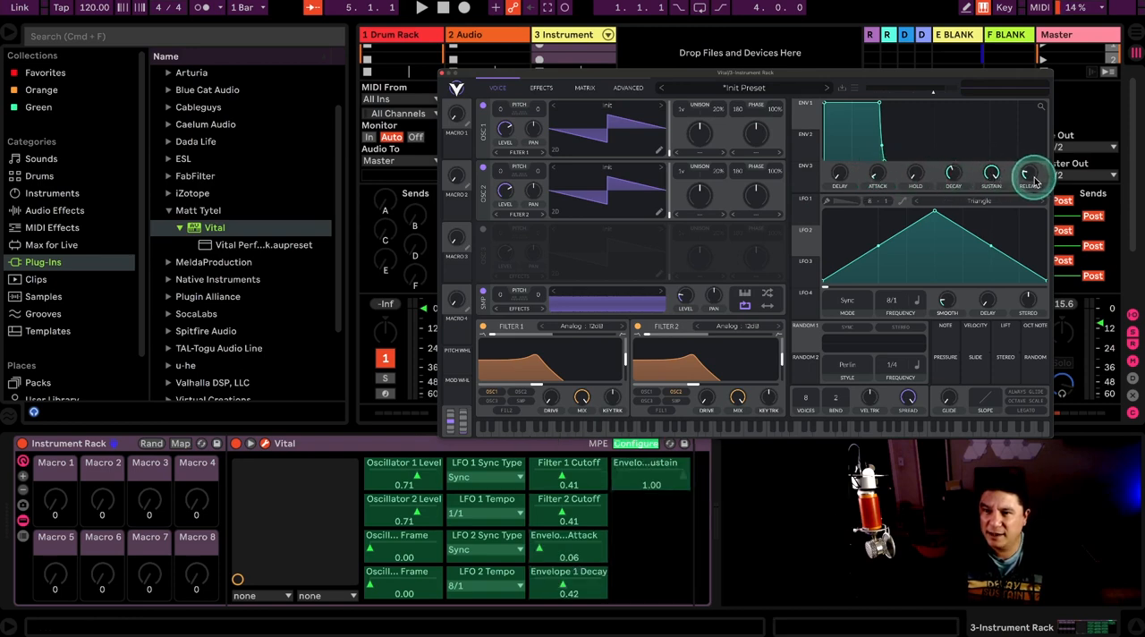
{"action": "left_click", "coordinate": [1028, 174]}
{"action": "left_click", "coordinate": [731, 186]}
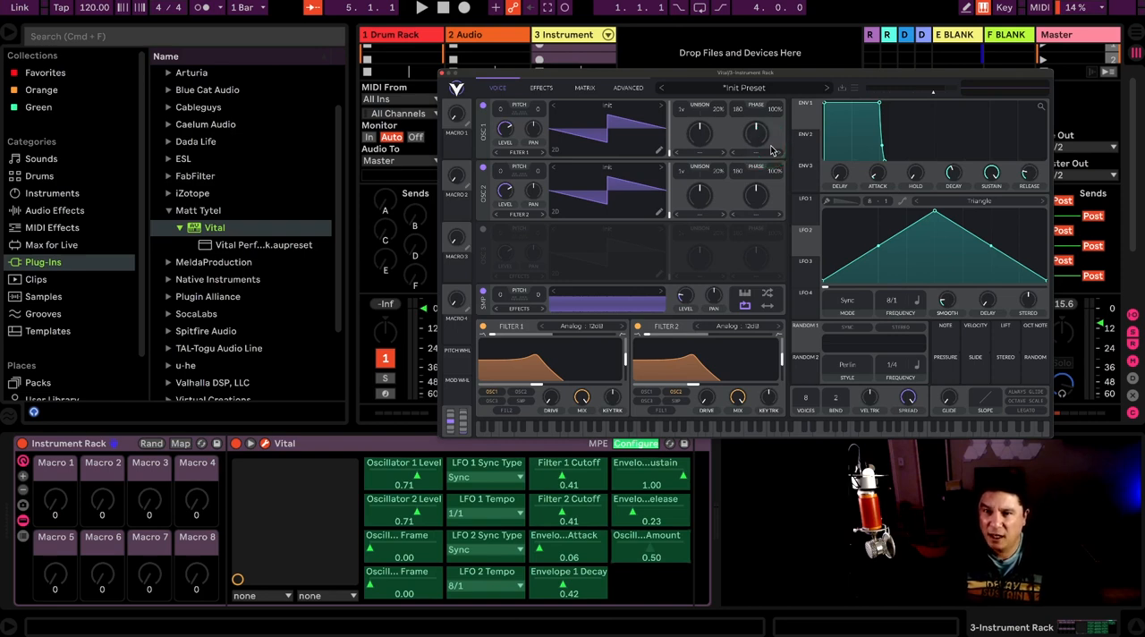
{"action": "left_click", "coordinate": [676, 546]}
{"action": "key", "text": "Delete"}
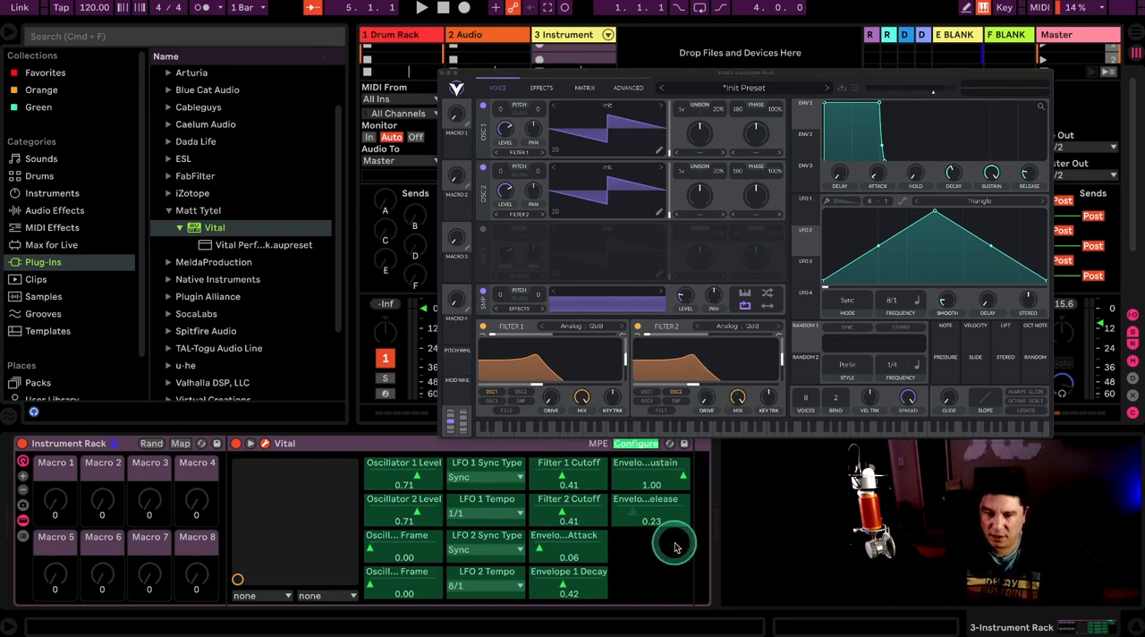
{"action": "left_click", "coordinate": [638, 444]}
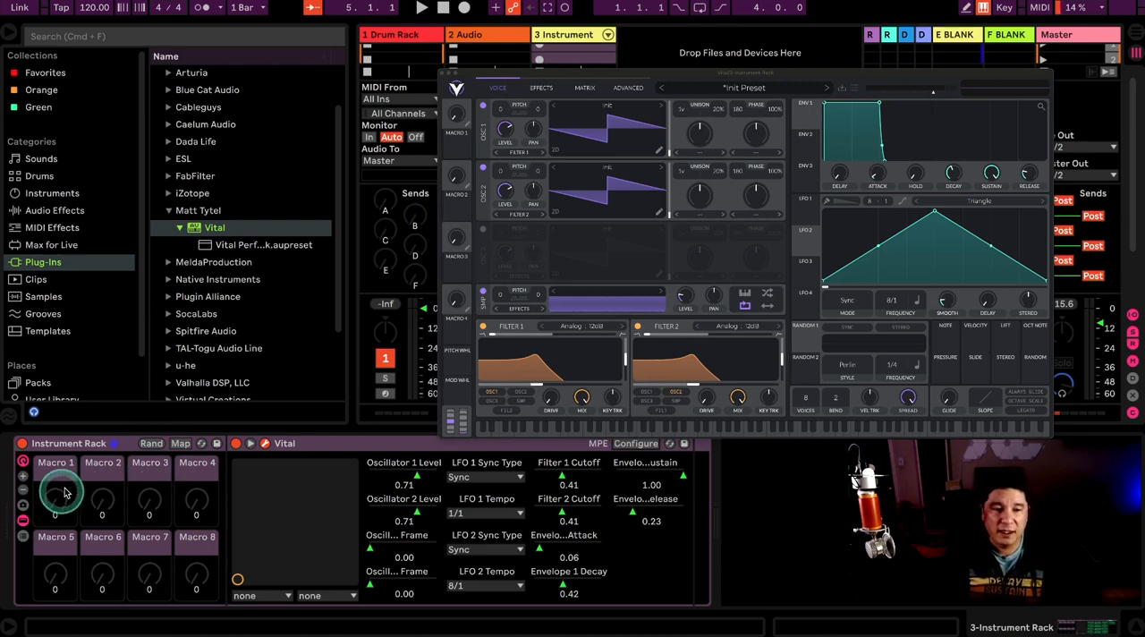
Step: Try out different macro counts in the Instrument Rack, expanding to 16 macros and reducing back to eight
{"action": "left_click", "coordinate": [26, 481]}
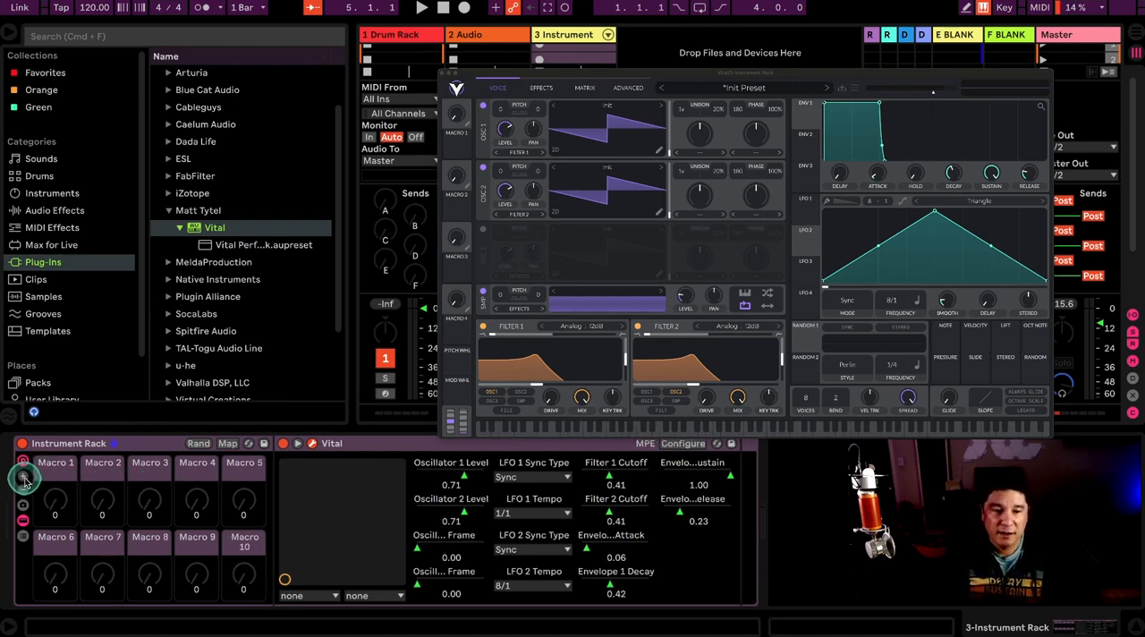
{"action": "left_click", "coordinate": [24, 481]}
{"action": "left_click", "coordinate": [25, 481]}
{"action": "left_click", "coordinate": [24, 481]}
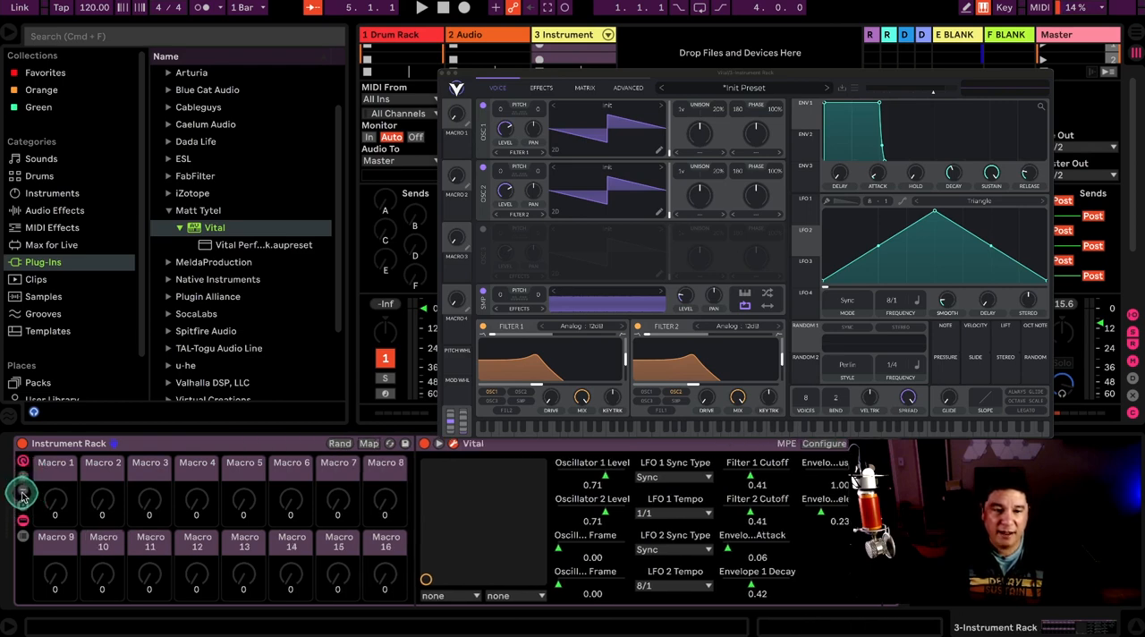
{"action": "left_click", "coordinate": [23, 494]}
{"action": "left_click", "coordinate": [24, 493]}
{"action": "left_click", "coordinate": [23, 494]}
{"action": "left_click", "coordinate": [24, 494]}
{"action": "left_click", "coordinate": [23, 494]}
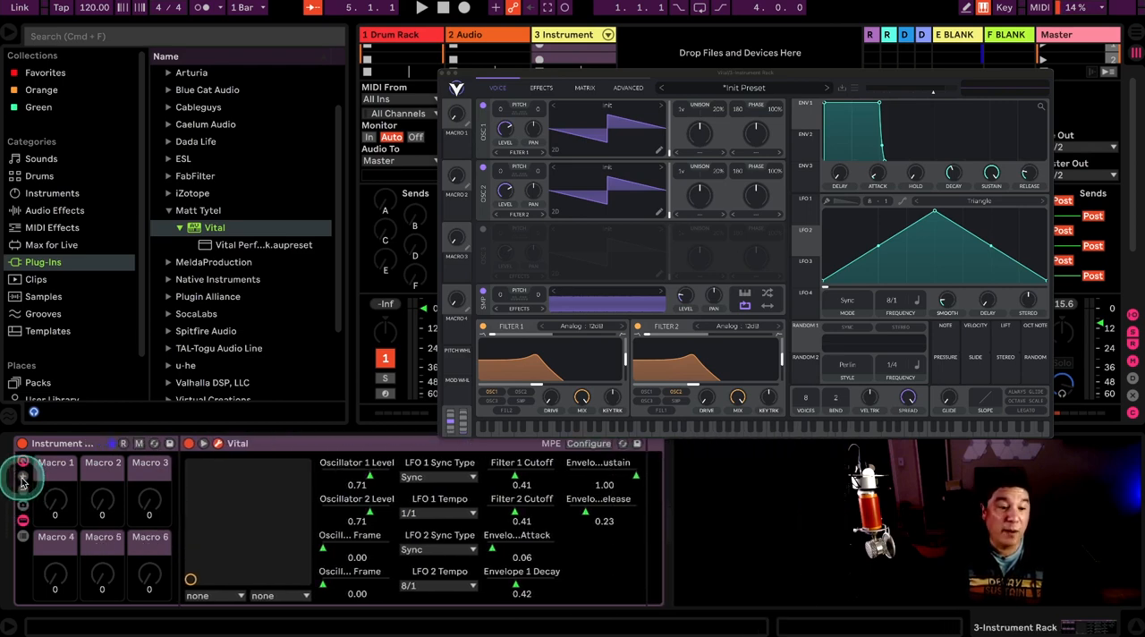
{"action": "left_click", "coordinate": [24, 481]}
{"action": "left_click", "coordinate": [25, 481]}
{"action": "left_click", "coordinate": [24, 481]}
{"action": "left_click", "coordinate": [24, 481]}
{"action": "left_click", "coordinate": [25, 481]}
{"action": "left_click", "coordinate": [24, 496]}
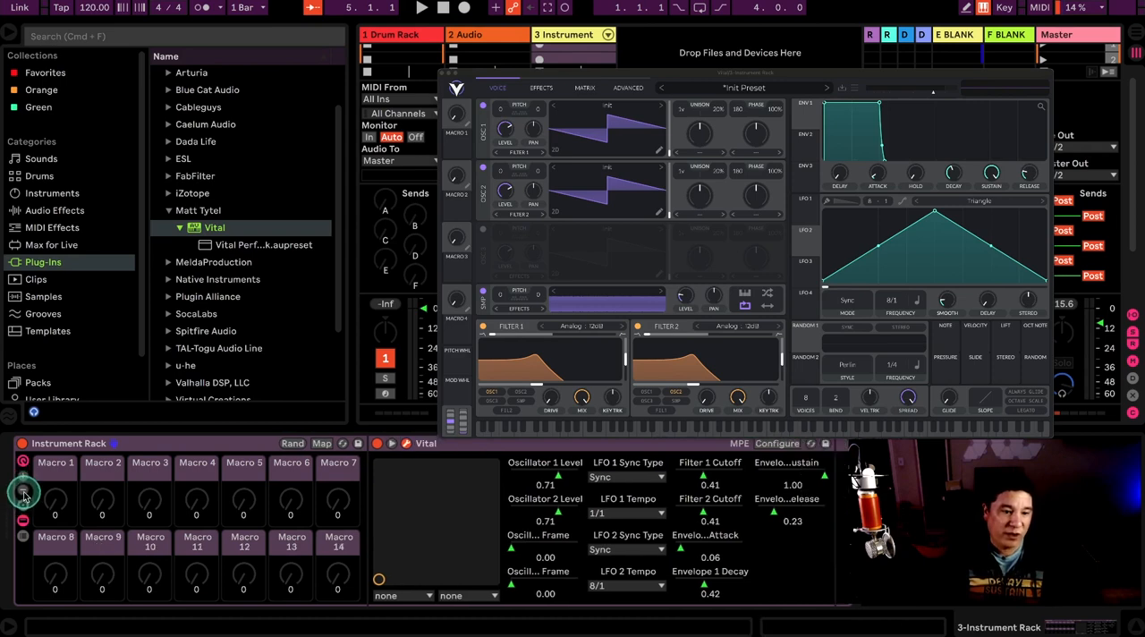
{"action": "left_click", "coordinate": [24, 496]}
{"action": "left_click", "coordinate": [23, 496]}
{"action": "left_click", "coordinate": [23, 497]}
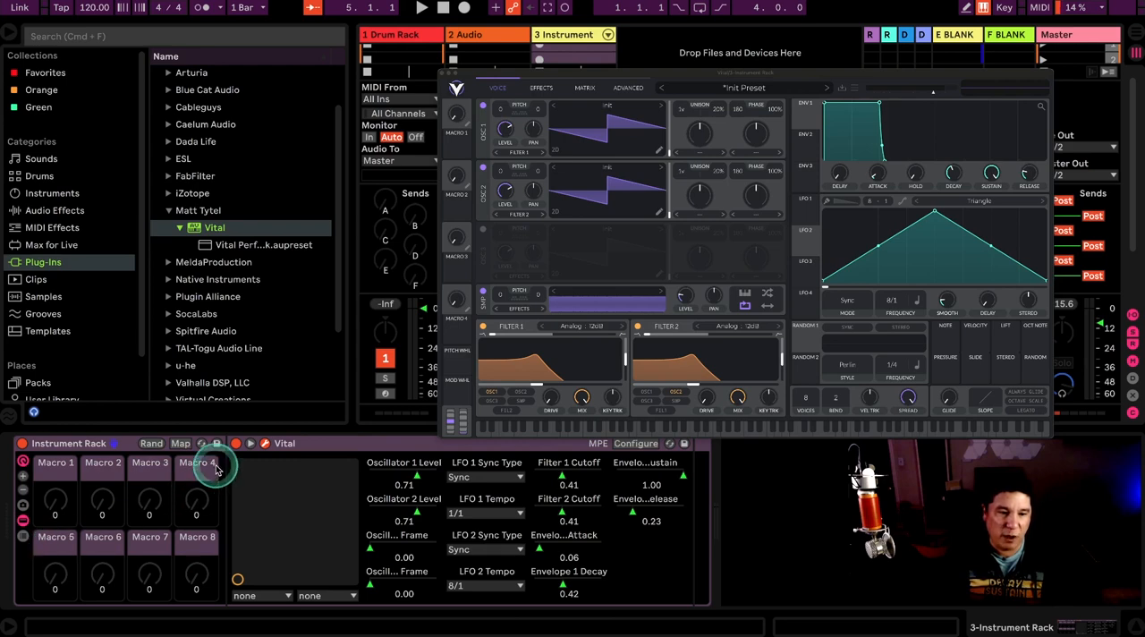
Step: Expand the Instrument Rack to 16 macro controls
{"action": "left_click", "coordinate": [24, 478]}
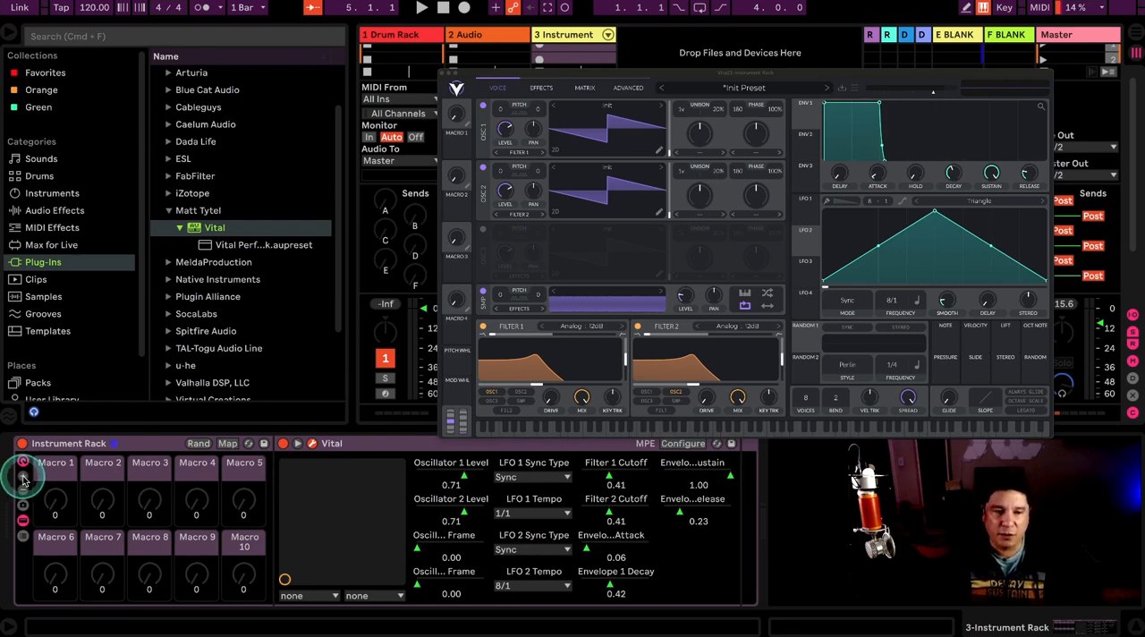
{"action": "left_click", "coordinate": [24, 477]}
{"action": "left_click", "coordinate": [25, 478]}
{"action": "left_click", "coordinate": [24, 477]}
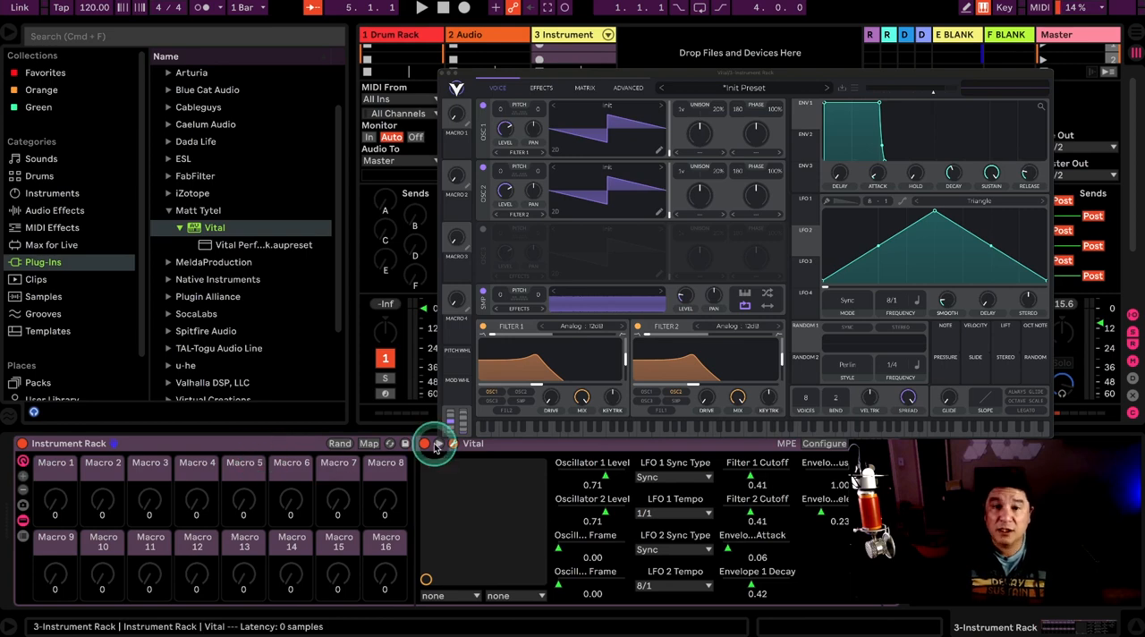
Step: Start macro mapping and map Envelope 1's attack, decay, sustain and release to Macros 1 to 4
{"action": "left_click", "coordinate": [368, 444]}
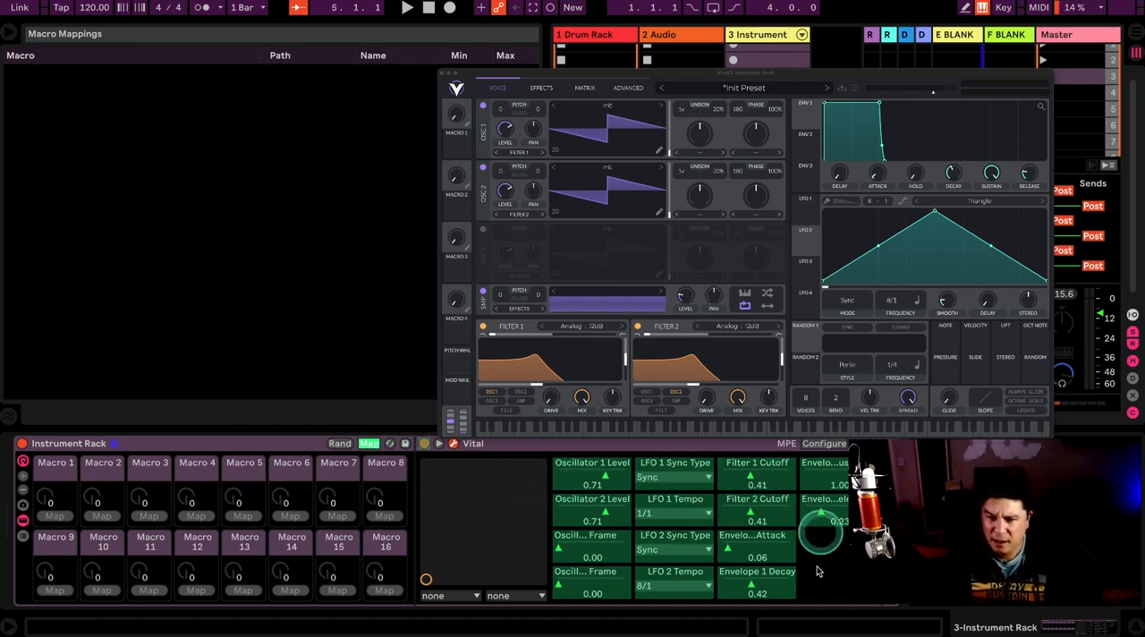
{"action": "left_click", "coordinate": [757, 546]}
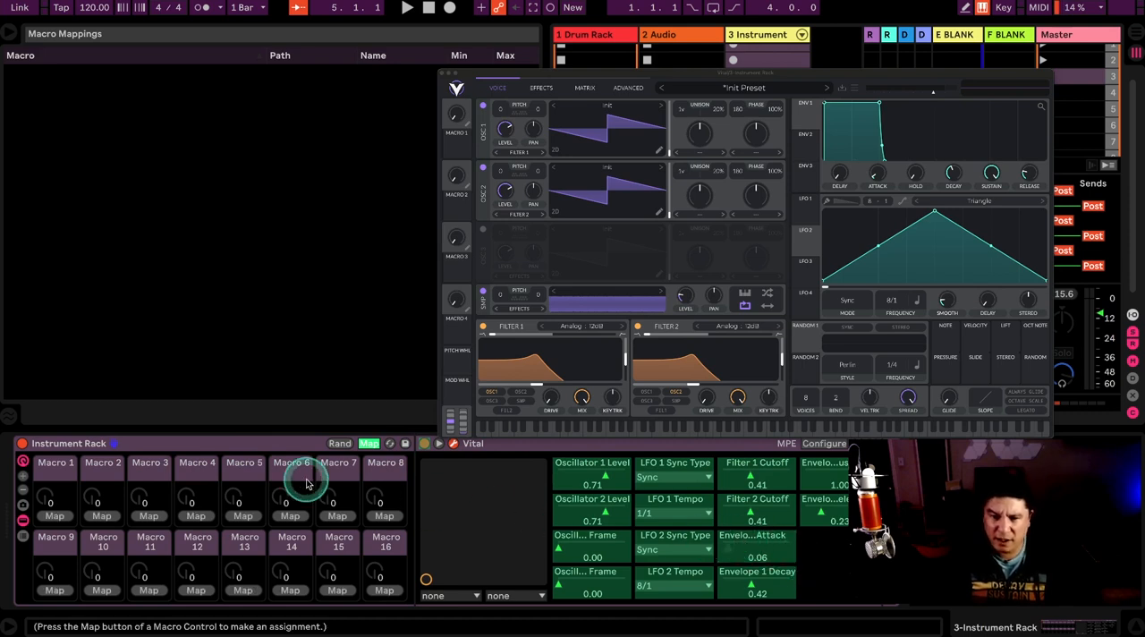
{"action": "left_click", "coordinate": [54, 515]}
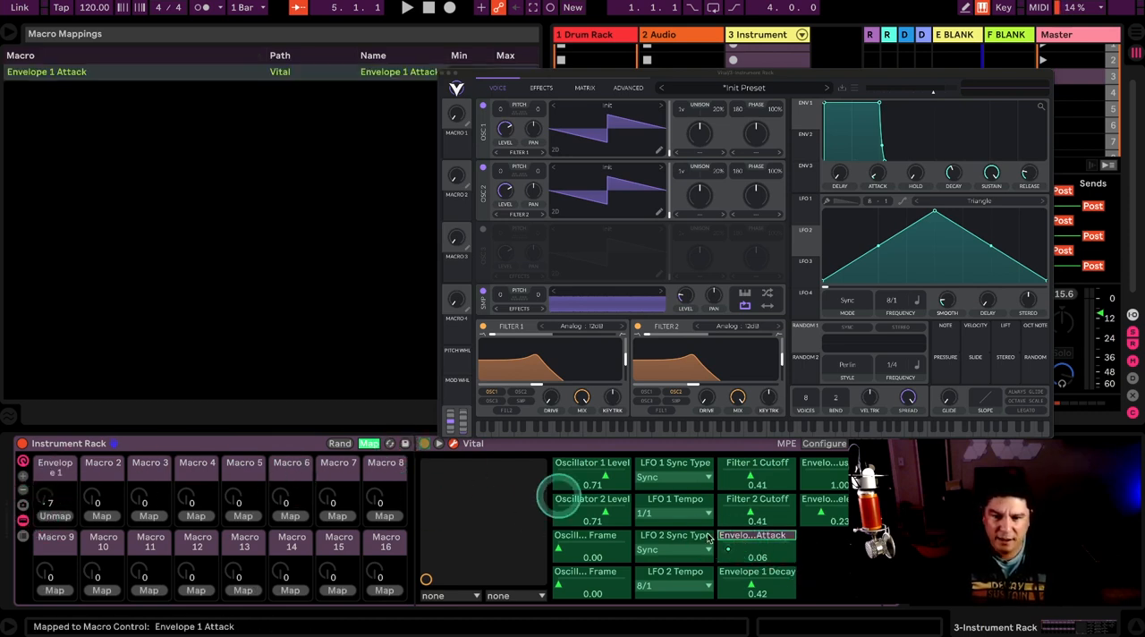
{"action": "left_click", "coordinate": [764, 587]}
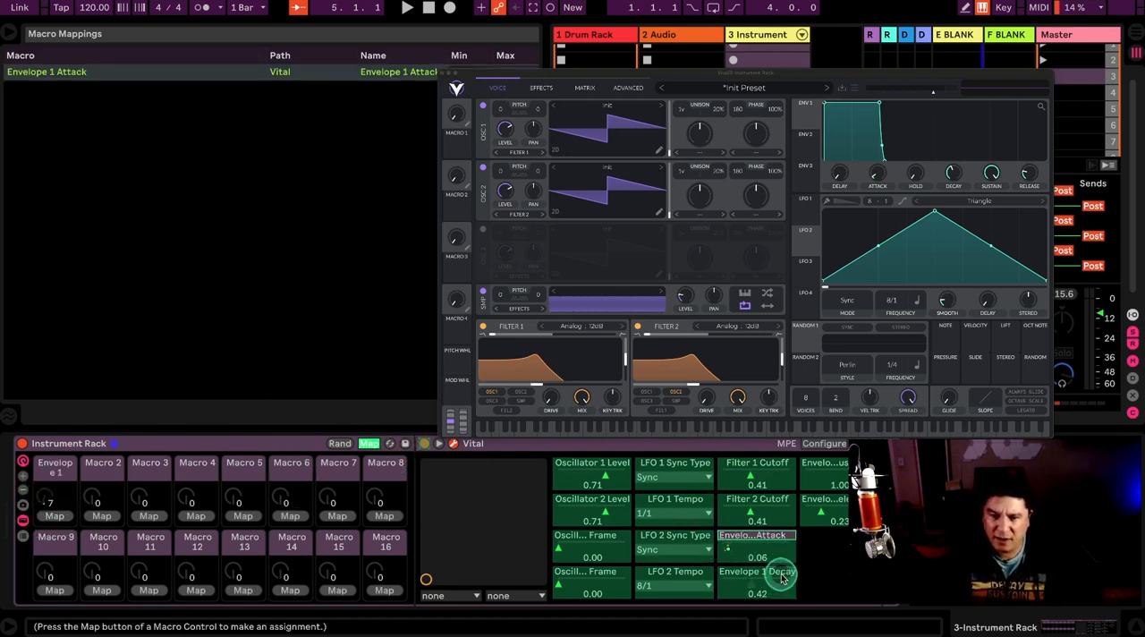
{"action": "left_click", "coordinate": [104, 516]}
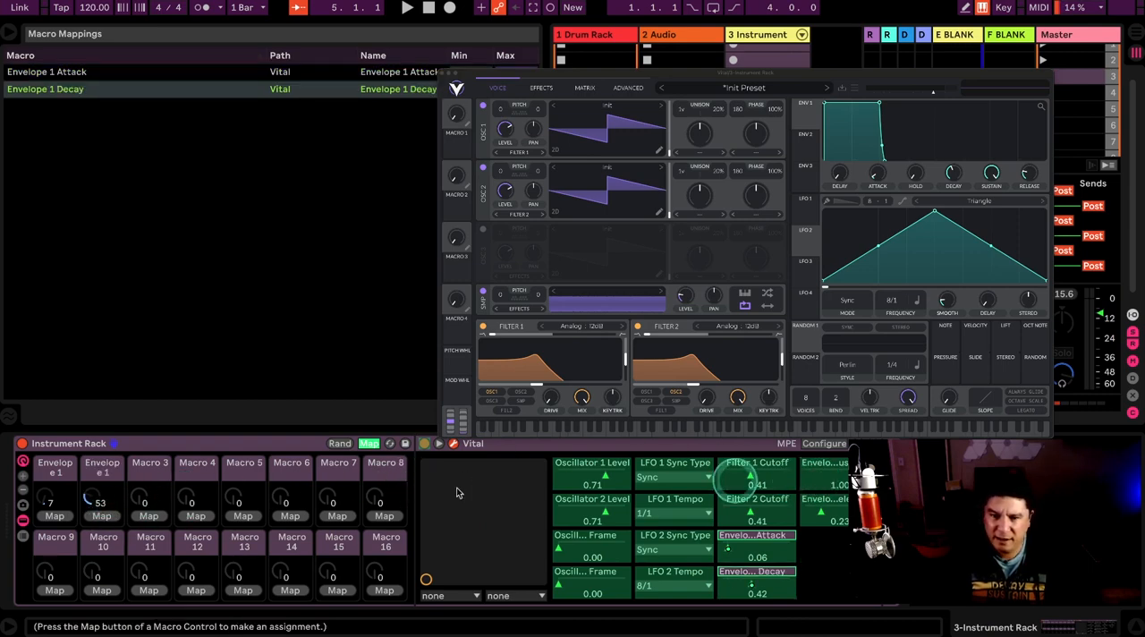
{"action": "left_click", "coordinate": [148, 516]}
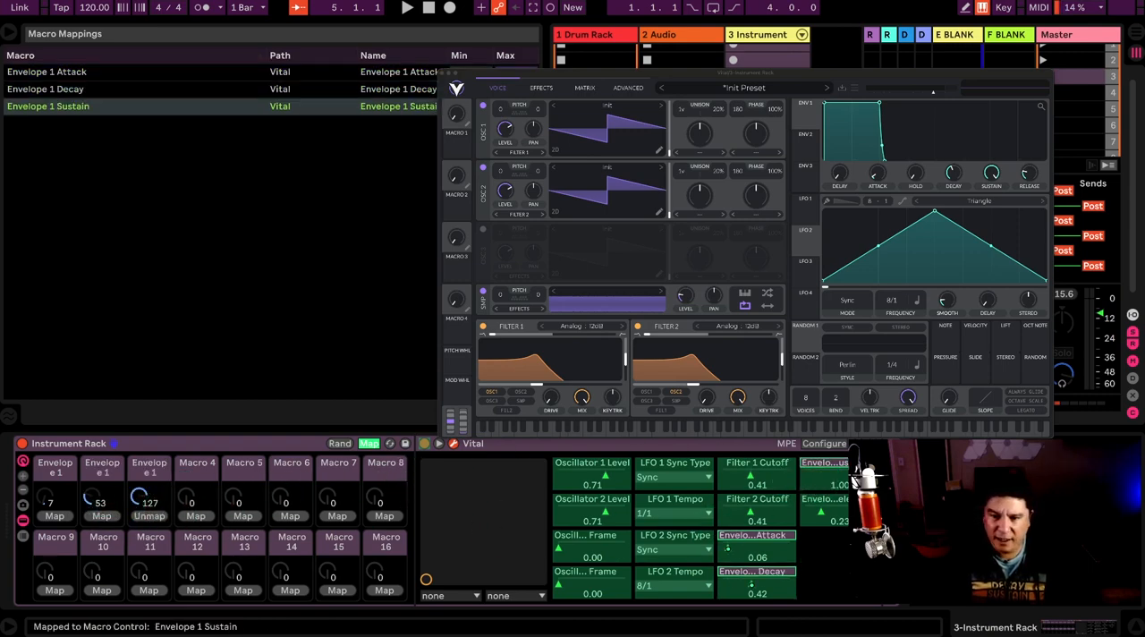
{"action": "left_click", "coordinate": [196, 516]}
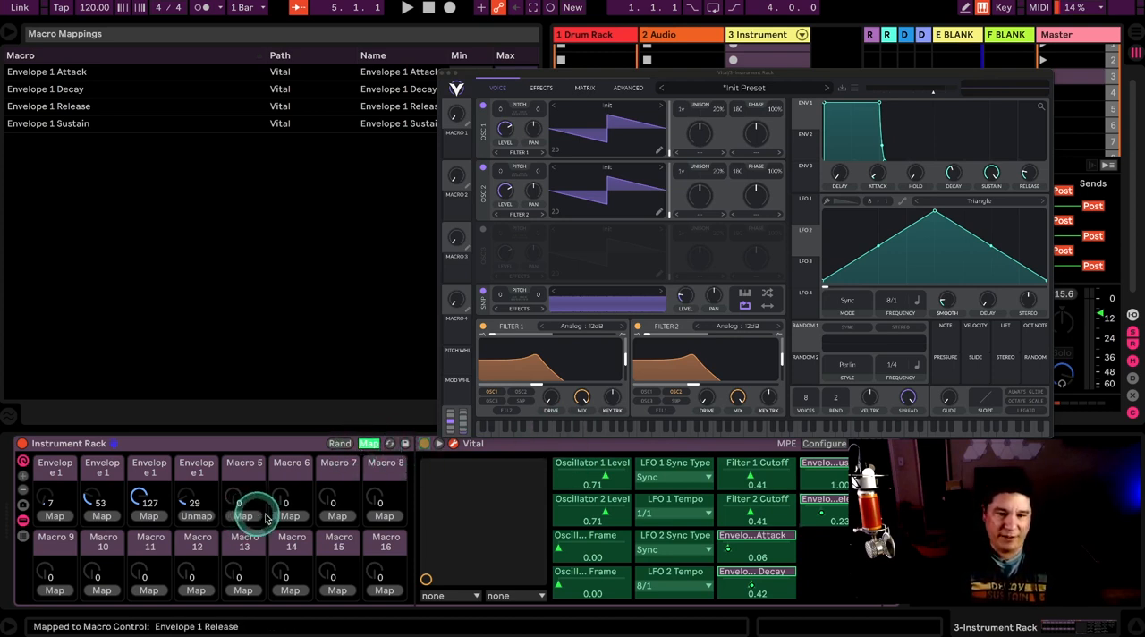
Step: Map Oscillator 1's level and wave frame to Macros 5 and 6, and LFO 1's sync type and tempo to Macros 7 and 8
{"action": "left_click", "coordinate": [581, 477]}
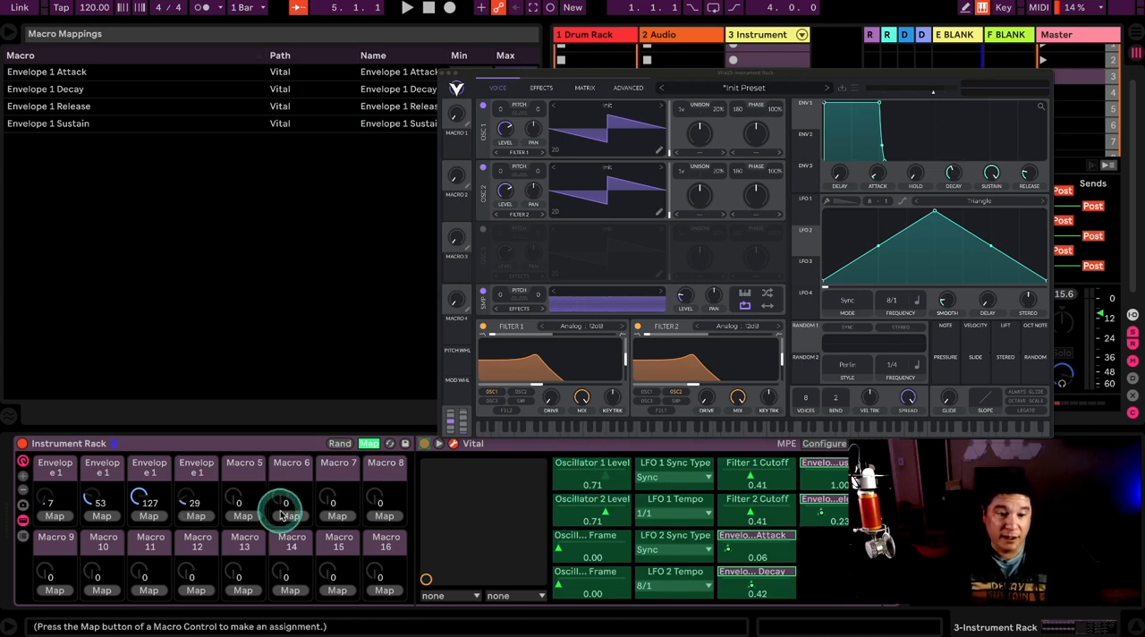
{"action": "left_click", "coordinate": [243, 516]}
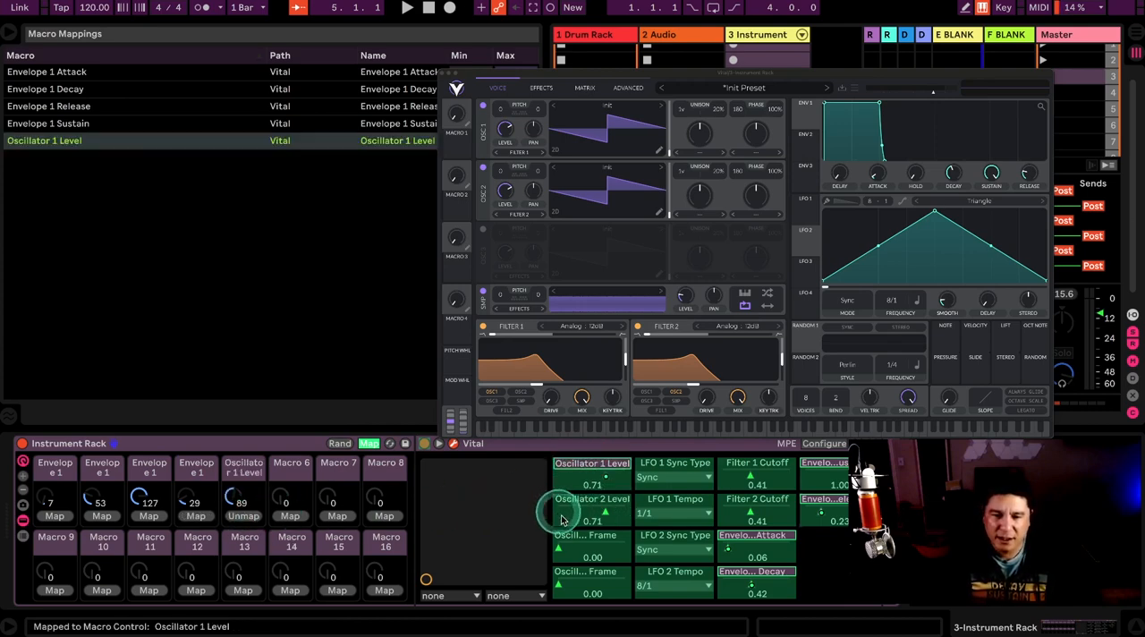
{"action": "left_click", "coordinate": [575, 556]}
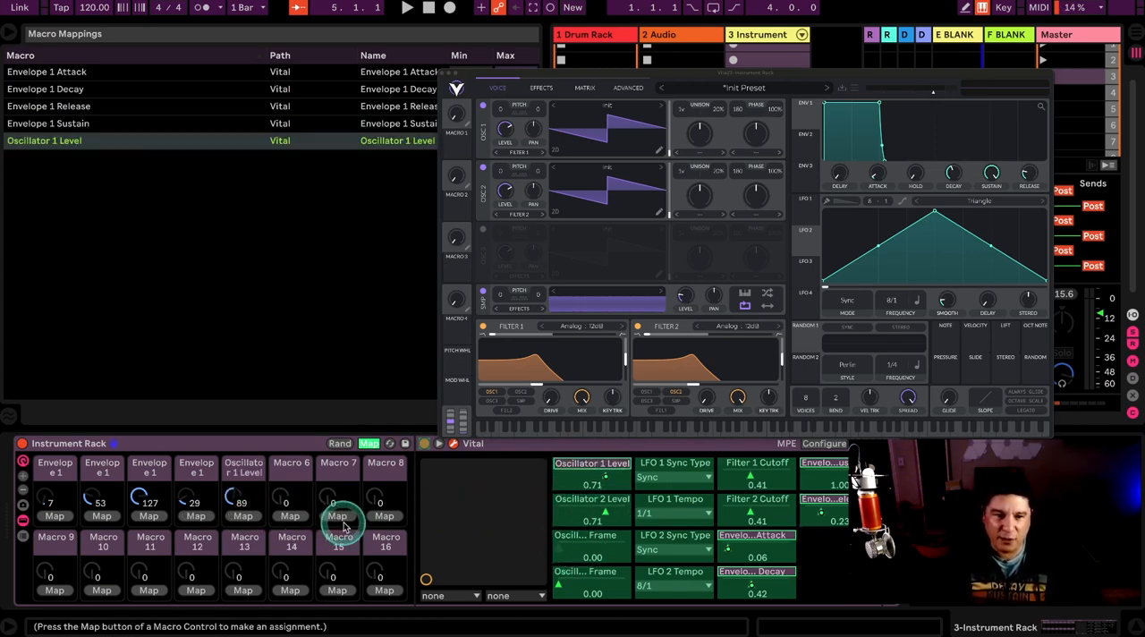
{"action": "left_click", "coordinate": [289, 516]}
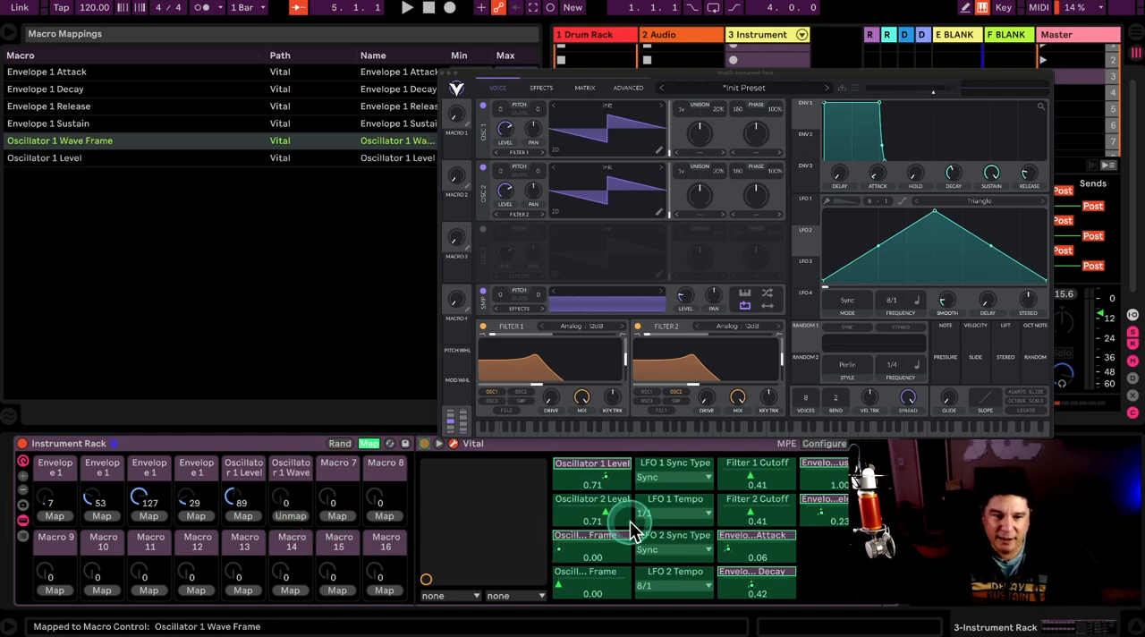
{"action": "left_click", "coordinate": [673, 470]}
{"action": "left_click", "coordinate": [337, 516]}
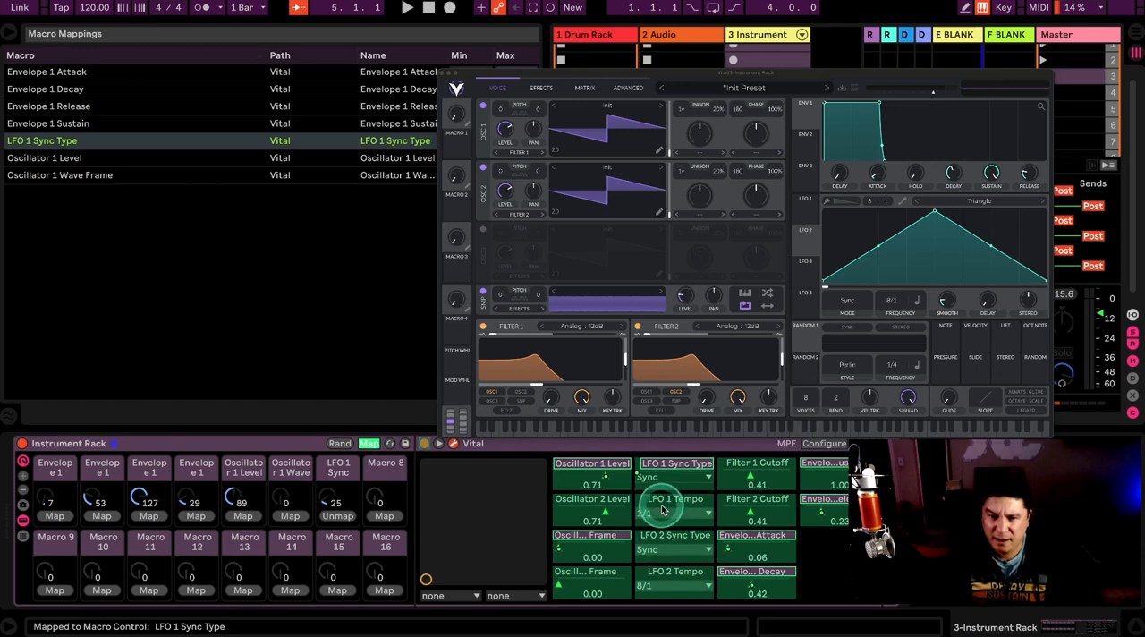
{"action": "left_click", "coordinate": [649, 507]}
{"action": "left_click", "coordinate": [384, 516]}
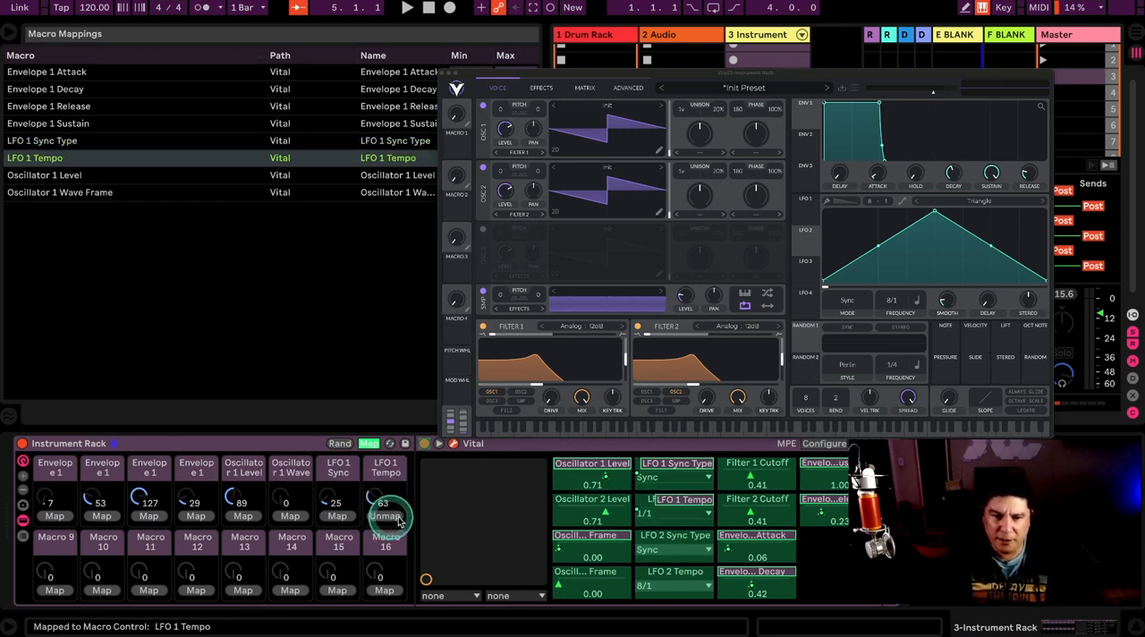
Step: Map Oscillator 2's level and wave frame to Macros 9 and 10, and LFO 2's sync type and tempo to Macros 11 and 12
{"action": "left_click", "coordinate": [562, 519]}
{"action": "left_click", "coordinate": [54, 590]}
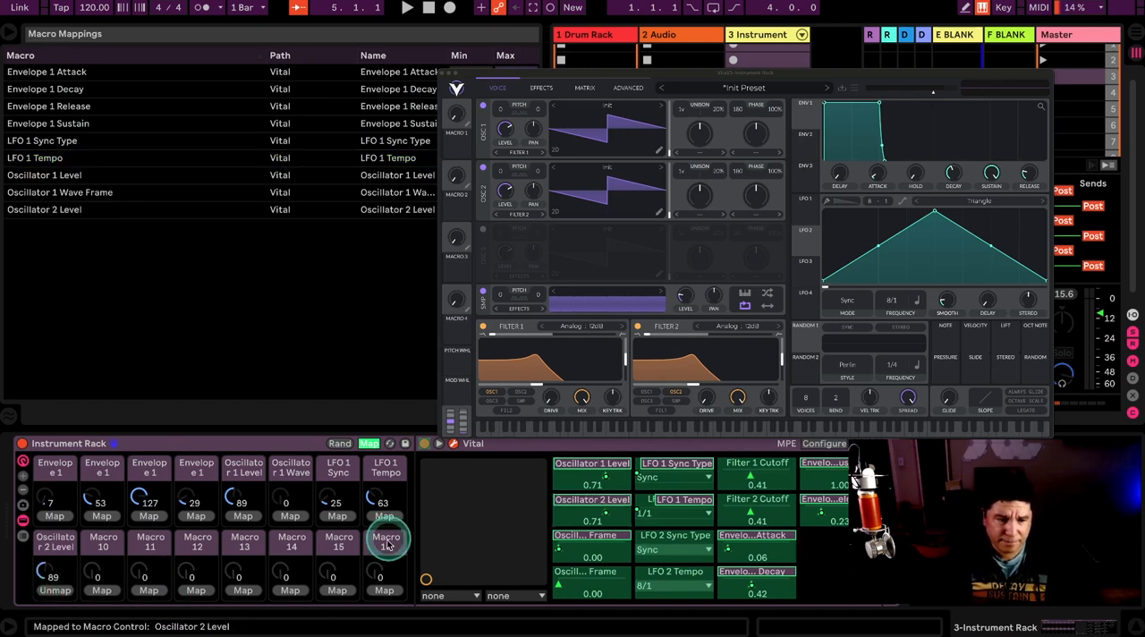
{"action": "left_click", "coordinate": [572, 588]}
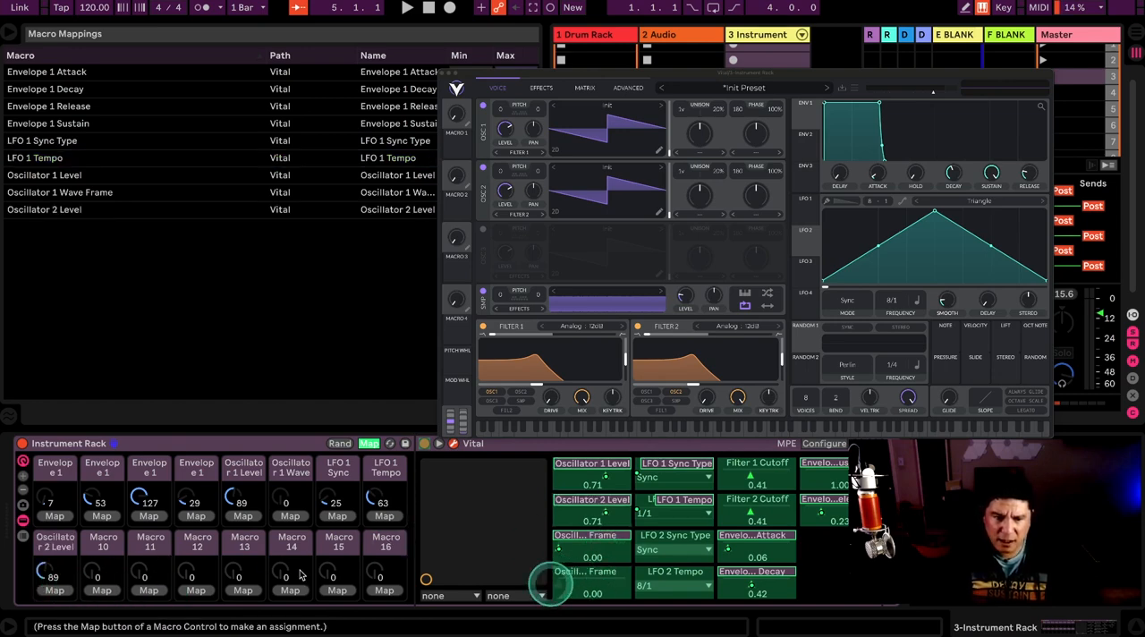
{"action": "left_click", "coordinate": [102, 591]}
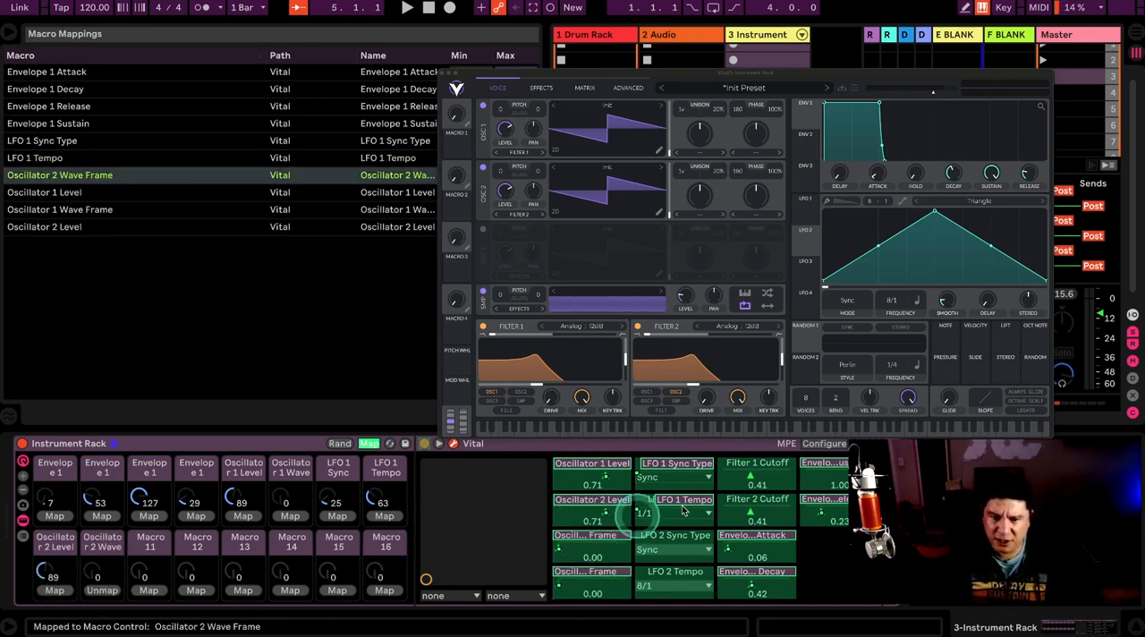
{"action": "left_click", "coordinate": [681, 540]}
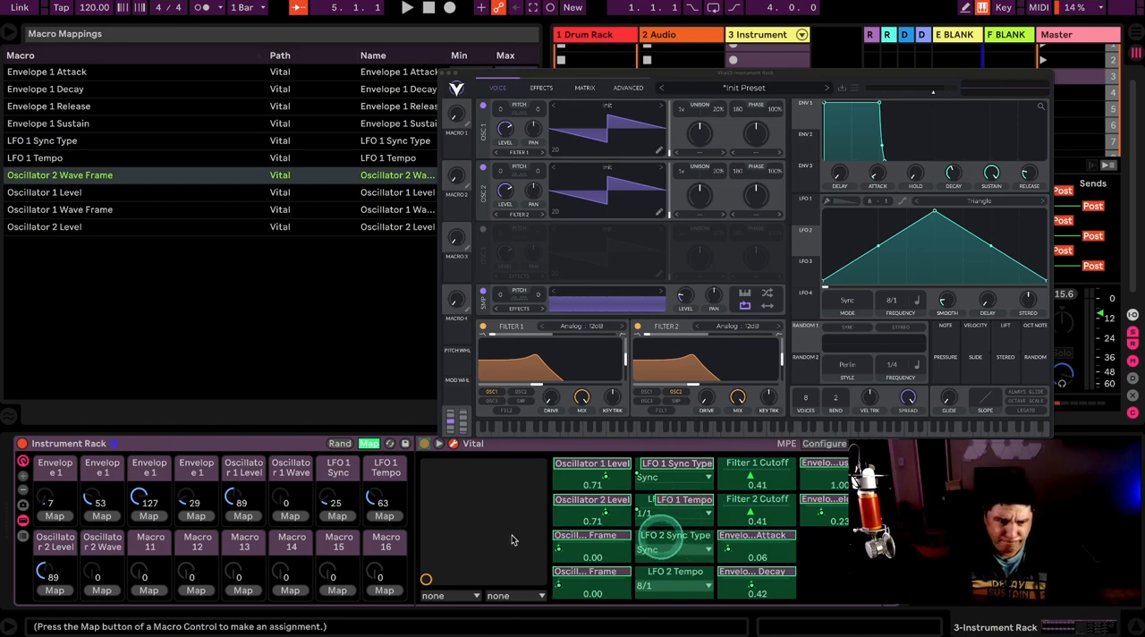
{"action": "left_click", "coordinate": [152, 590]}
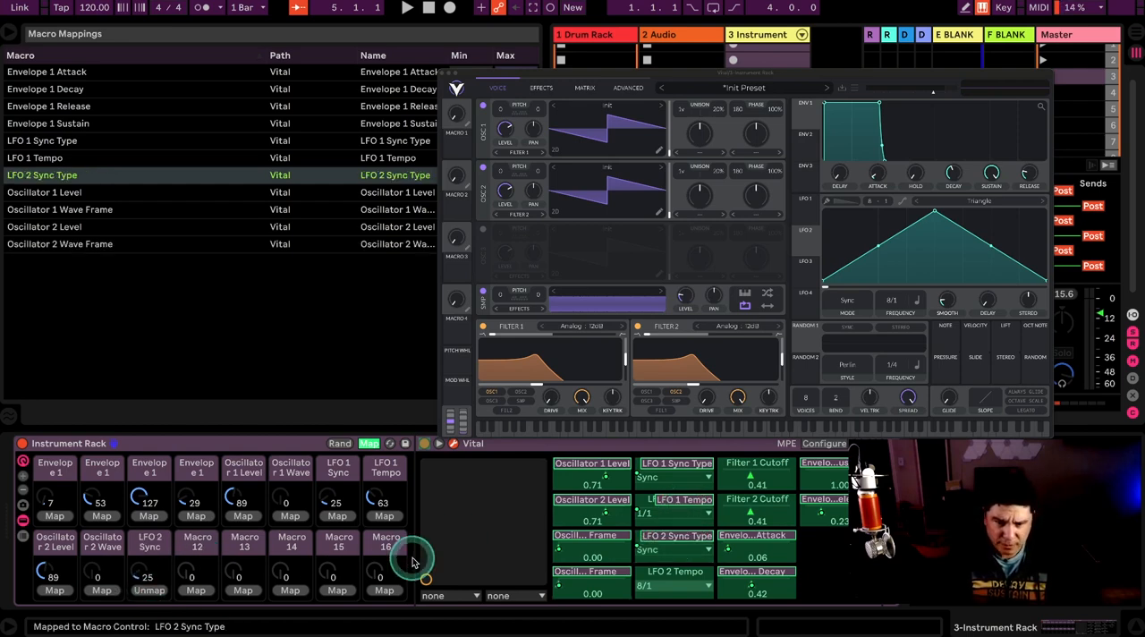
{"action": "left_click", "coordinate": [676, 571]}
{"action": "left_click", "coordinate": [196, 590]}
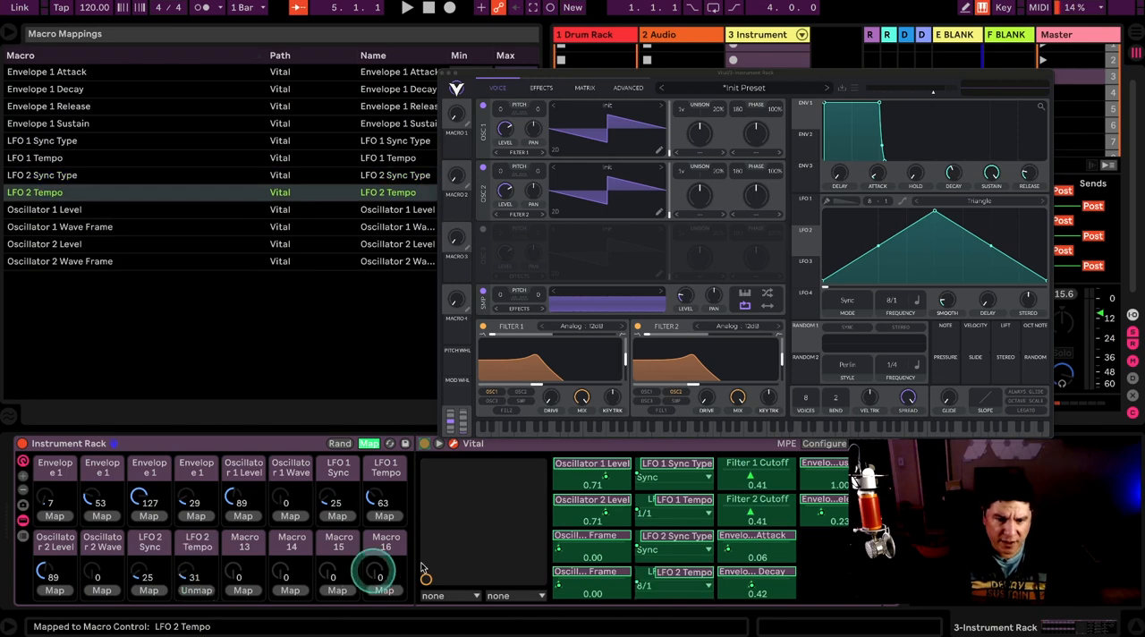
Step: Map the Filter 1 and Filter 2 cutoffs to Macros 13 and 14 and leave macro mapping
{"action": "left_click", "coordinate": [735, 468]}
{"action": "left_click", "coordinate": [243, 591]}
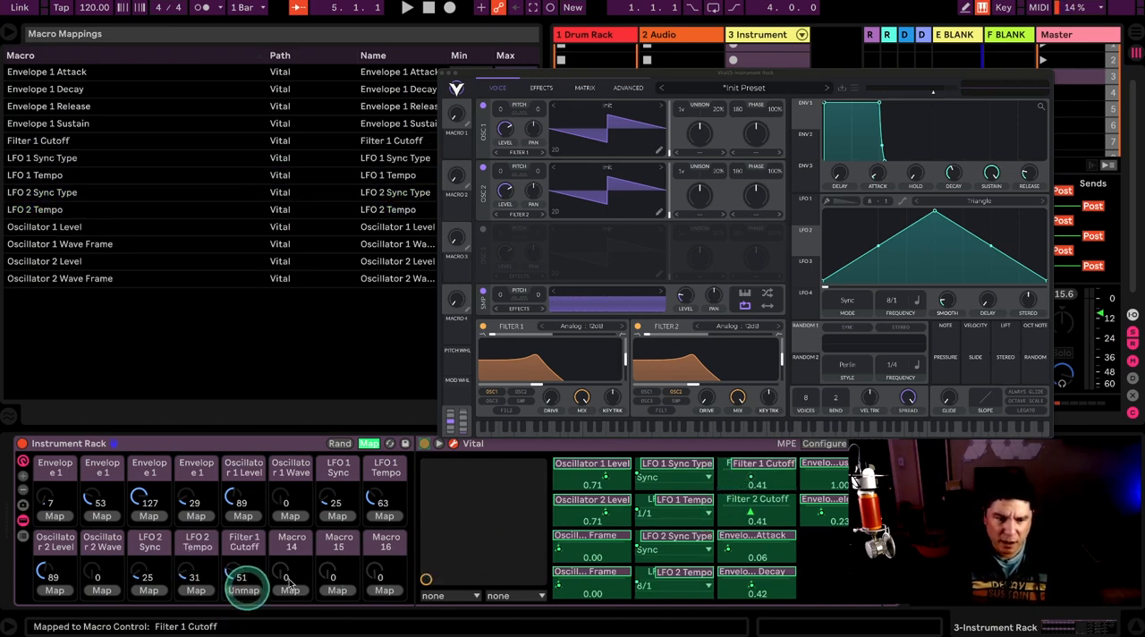
{"action": "left_click", "coordinate": [729, 509]}
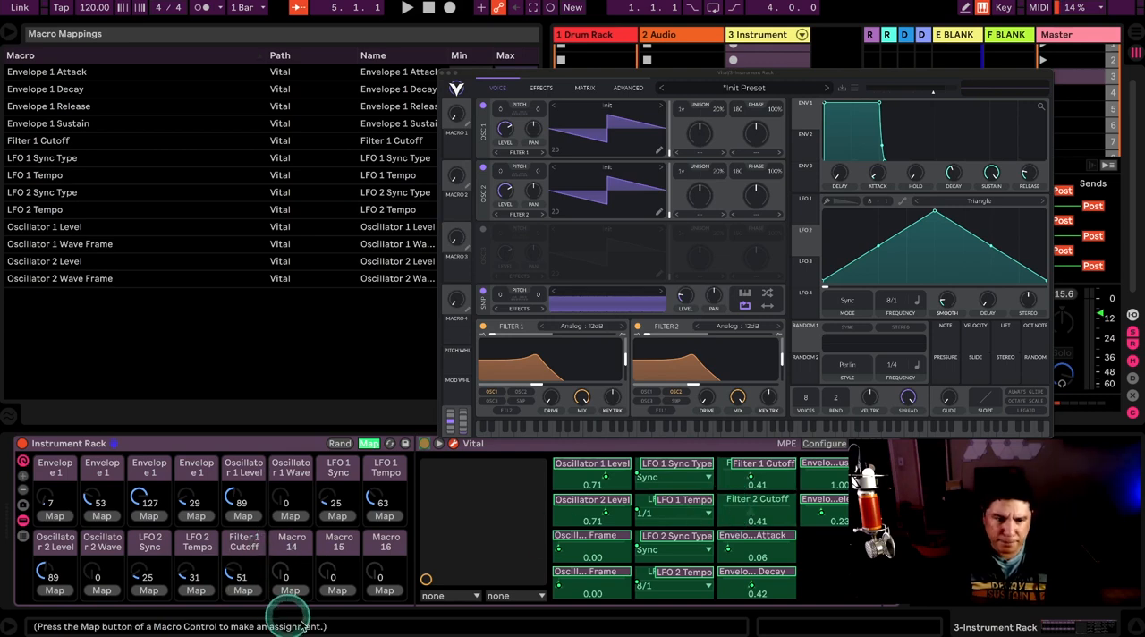
{"action": "left_click", "coordinate": [289, 590]}
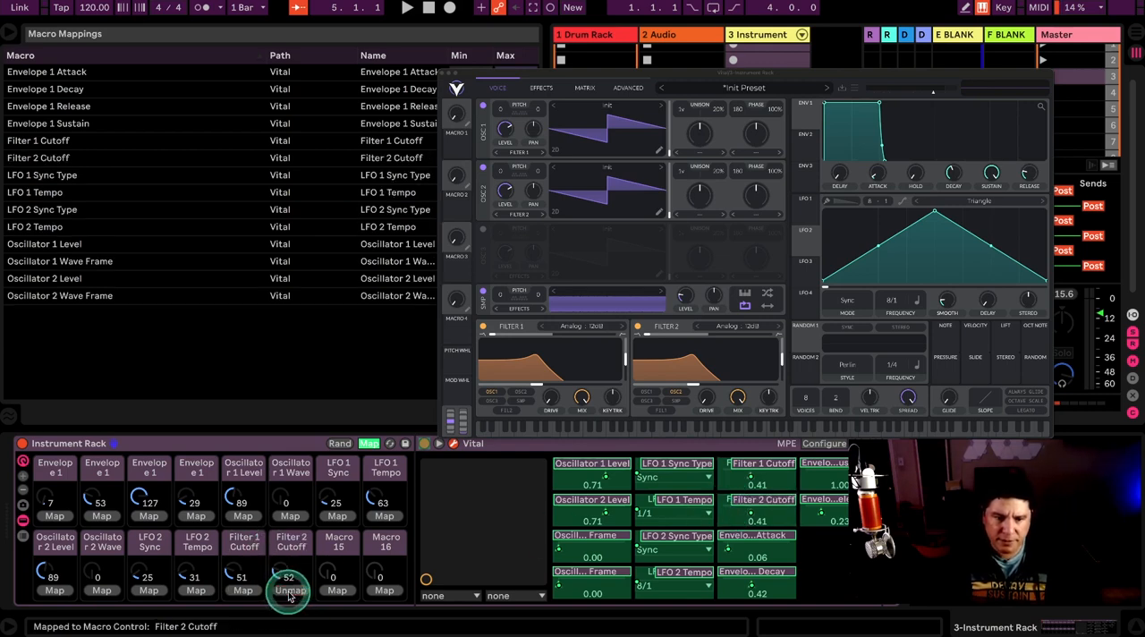
{"action": "left_click", "coordinate": [362, 444]}
Step: Rename the four Envelope 1 macros A, D, S and R
{"action": "left_click", "coordinate": [55, 472]}
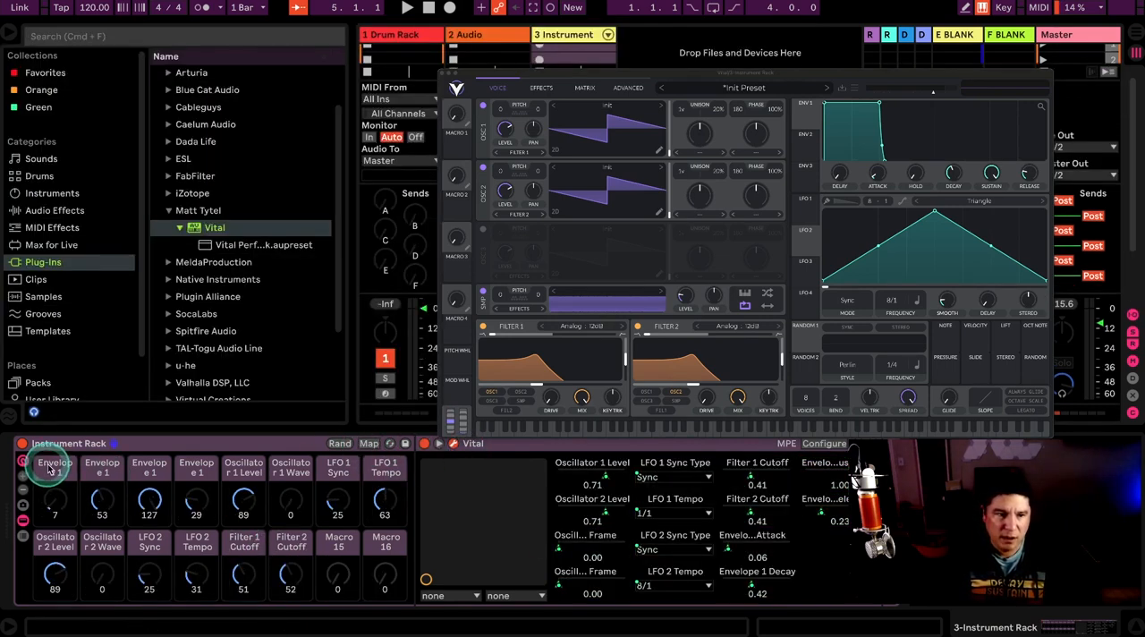
{"action": "key", "text": "super+r"}
{"action": "type", "text": "D"}
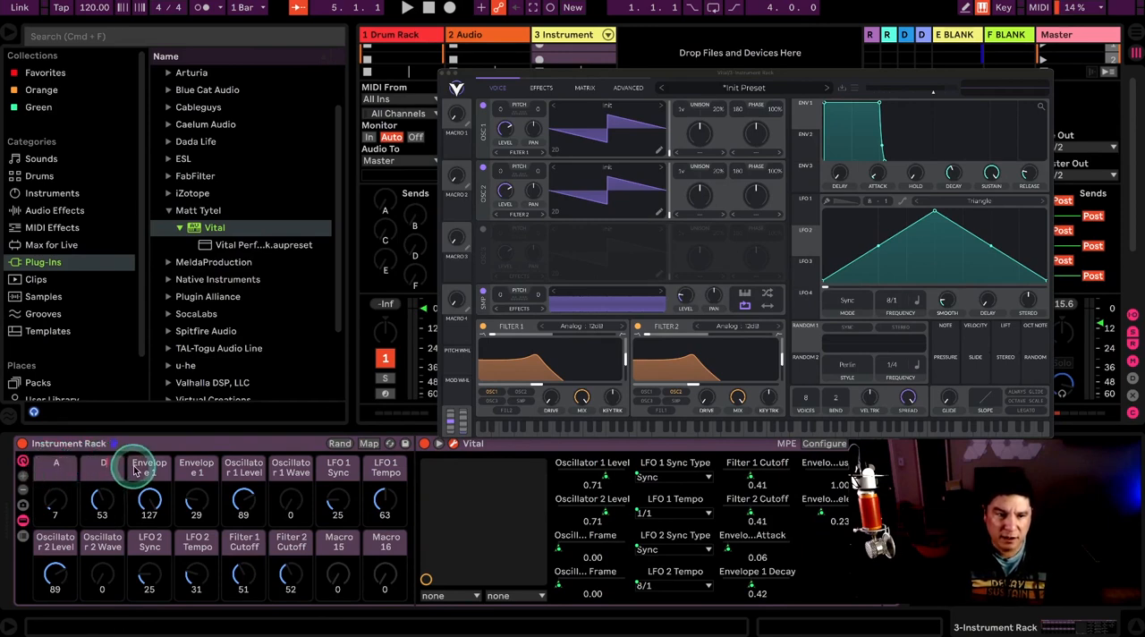
{"action": "left_click", "coordinate": [148, 466]}
{"action": "key", "text": "super+r"}
{"action": "type", "text": "S"}
{"action": "left_click", "coordinate": [206, 468]}
{"action": "key", "text": "super+r"}
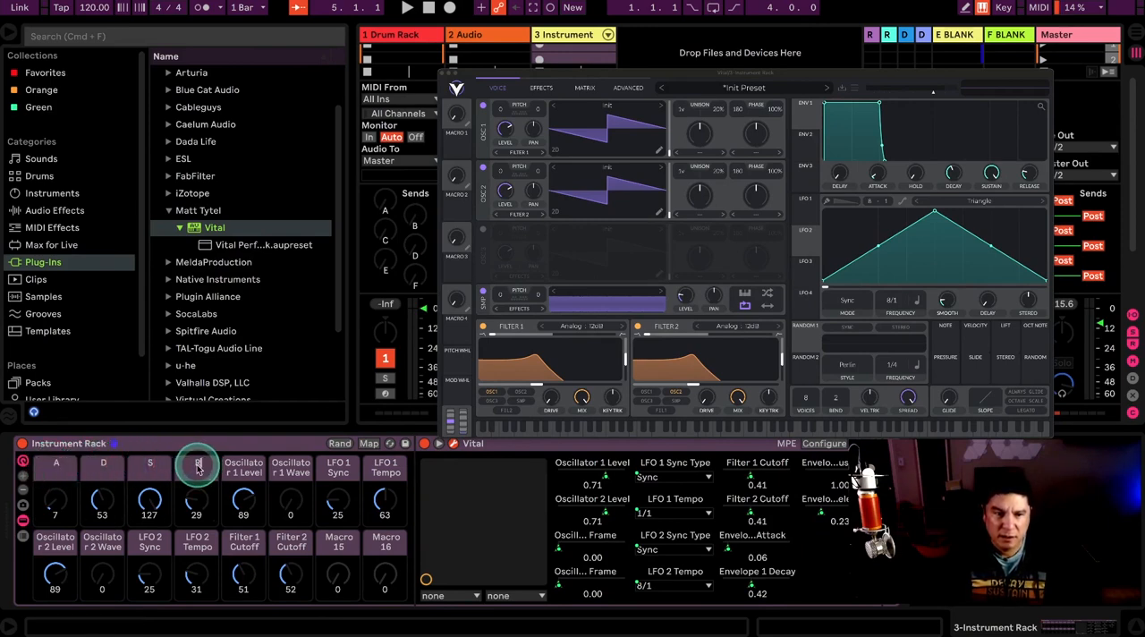
{"action": "type", "text": "R"}
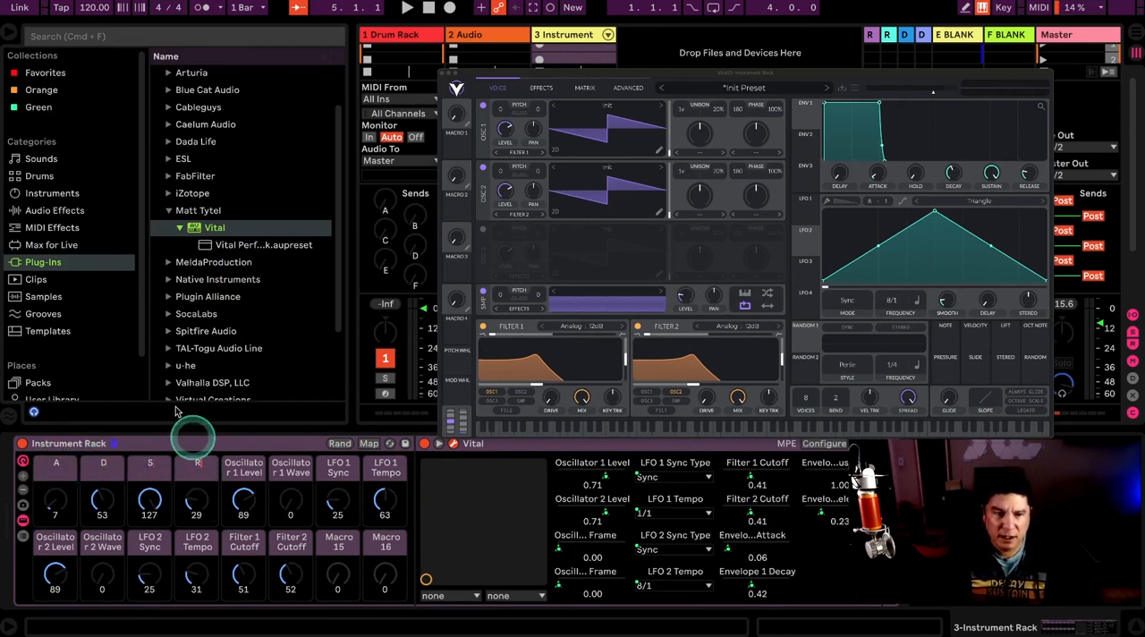
{"action": "left_click", "coordinate": [154, 447]}
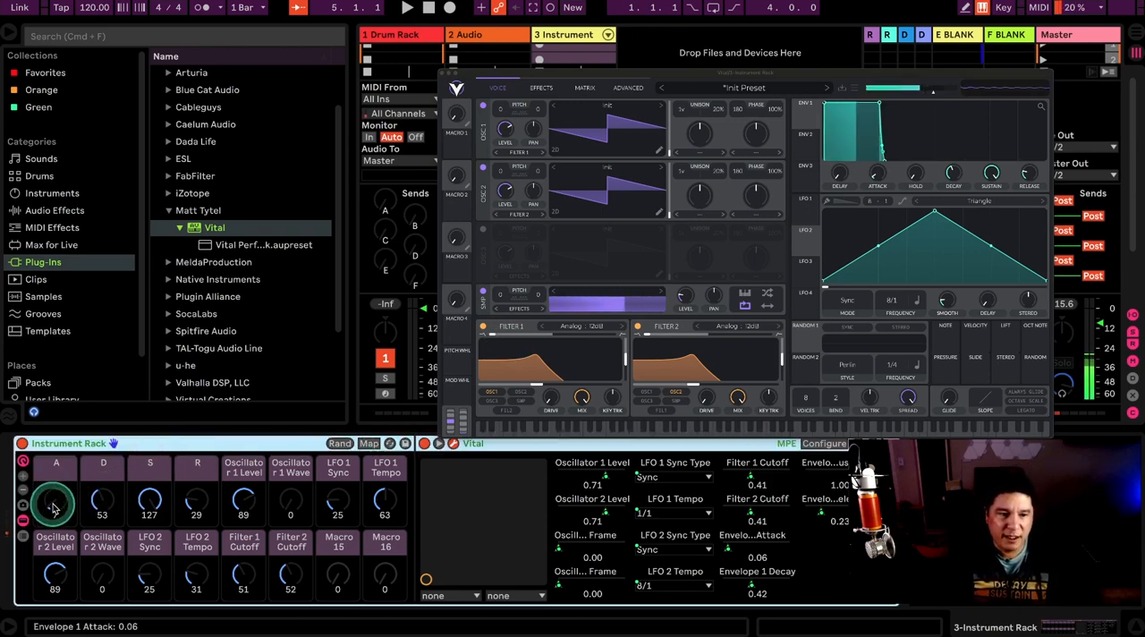
Step: Raise the D macro to 67 and the R macro to 58
{"action": "mouse_move", "coordinate": [102, 498]}
{"action": "left_mouse_down"}
{"action": "mouse_move", "coordinate": [102, 483]}
{"action": "mouse_move", "coordinate": [98, 491]}
{"action": "left_mouse_up"}
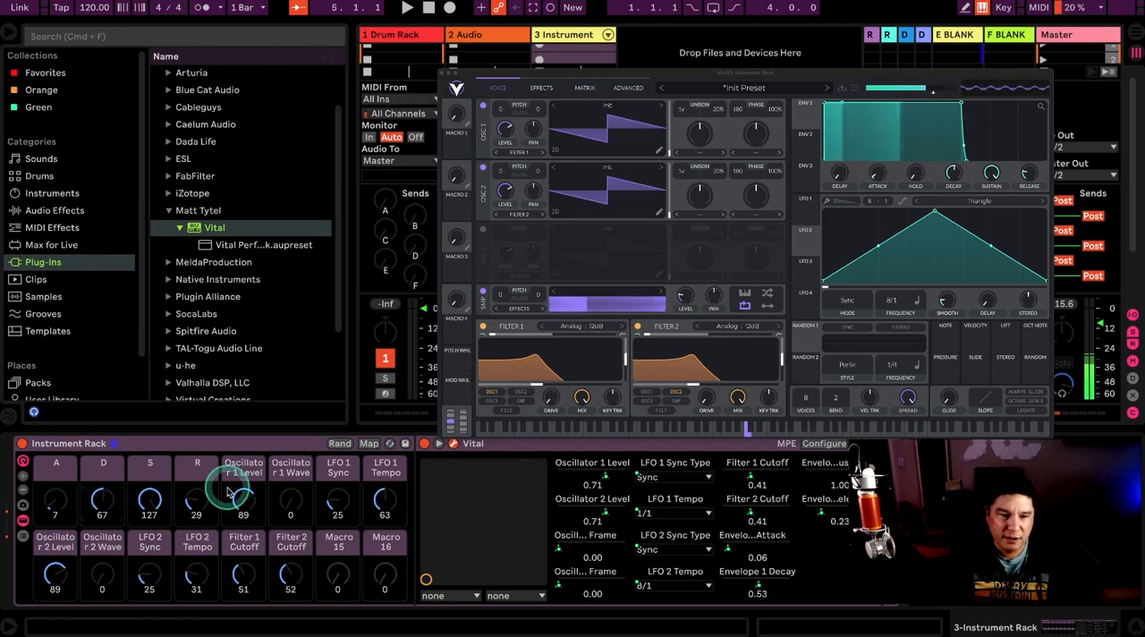
{"action": "left_click_drag", "start_coordinate": [197, 496], "coordinate": [196, 485]}
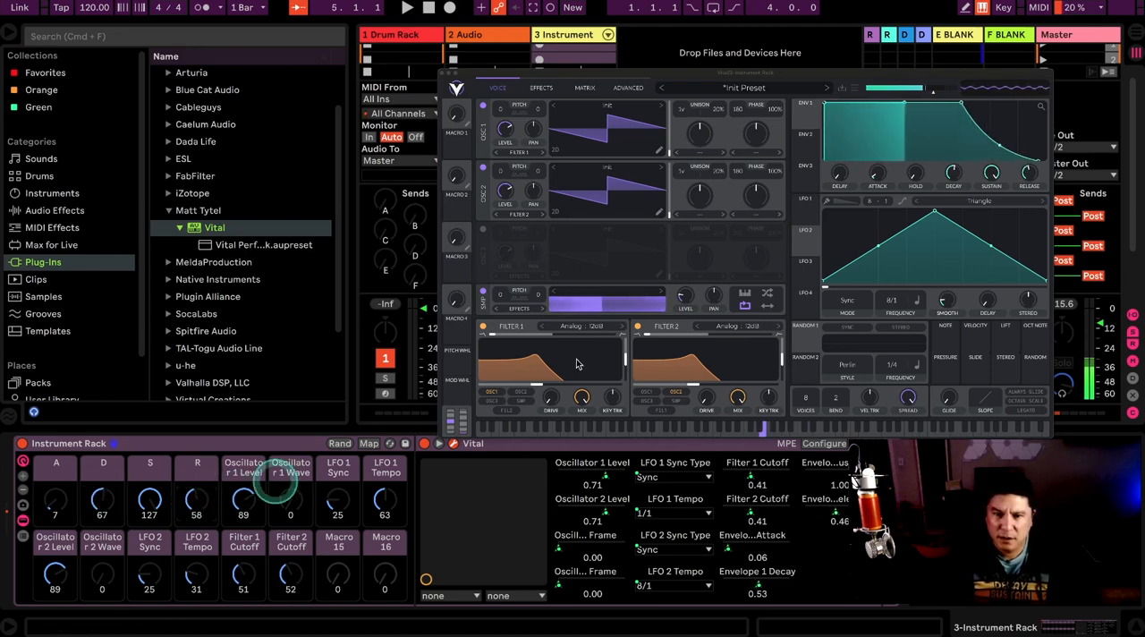
{"action": "left_click", "coordinate": [680, 300]}
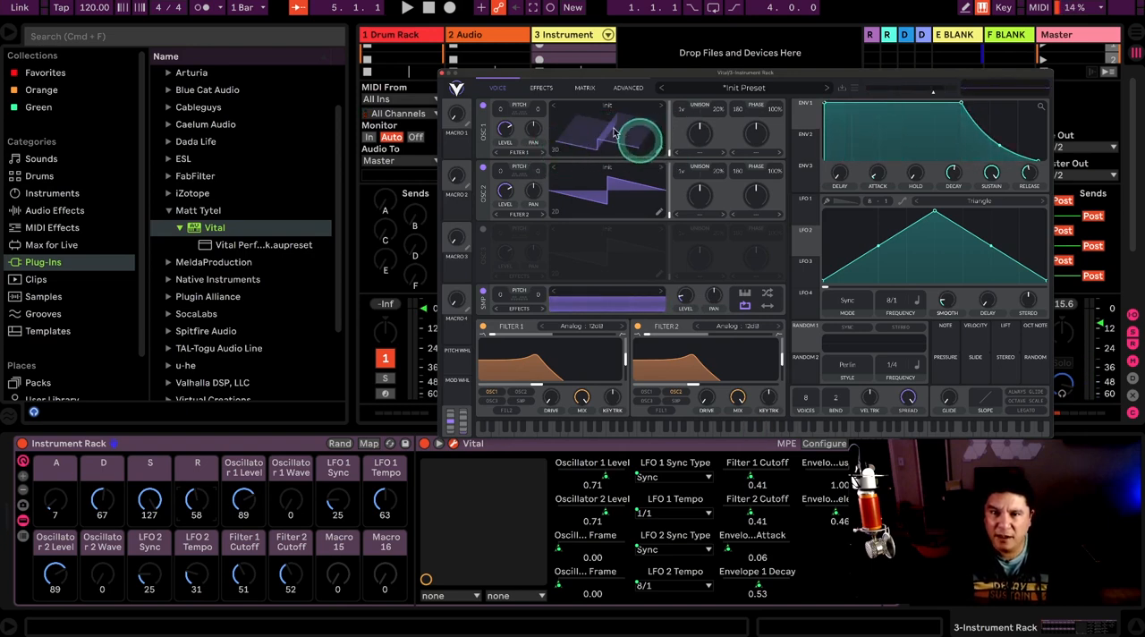
Step: Give Oscillator 1's wavetable an end keyframe shaped as a sine wave, close the wavetable editor and try out the waveform
{"action": "left_click", "coordinate": [659, 152]}
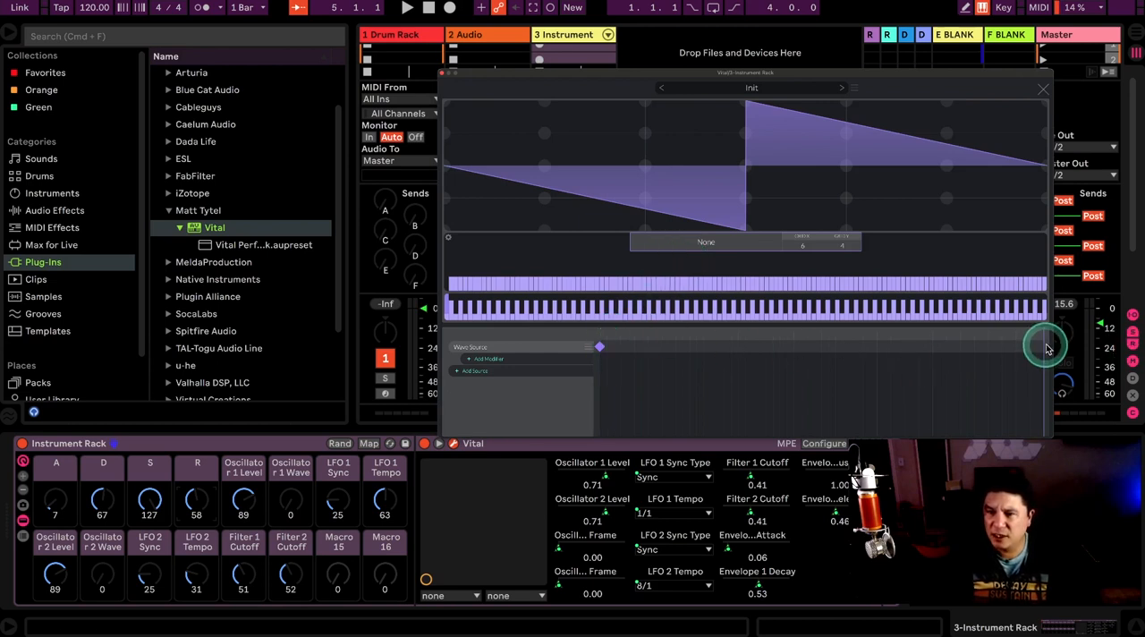
{"action": "mouse_move", "coordinate": [484, 280]}
{"action": "left_mouse_down"}
{"action": "mouse_move", "coordinate": [870, 359]}
{"action": "mouse_move", "coordinate": [1073, 346]}
{"action": "mouse_move", "coordinate": [409, 320]}
{"action": "mouse_move", "coordinate": [689, 376]}
{"action": "mouse_move", "coordinate": [1022, 380]}
{"action": "mouse_move", "coordinate": [1120, 394]}
{"action": "mouse_move", "coordinate": [338, 323]}
{"action": "mouse_move", "coordinate": [616, 337]}
{"action": "mouse_move", "coordinate": [462, 292]}
{"action": "mouse_move", "coordinate": [457, 258]}
{"action": "mouse_move", "coordinate": [454, 297]}
{"action": "mouse_move", "coordinate": [453, 246]}
{"action": "left_mouse_up"}
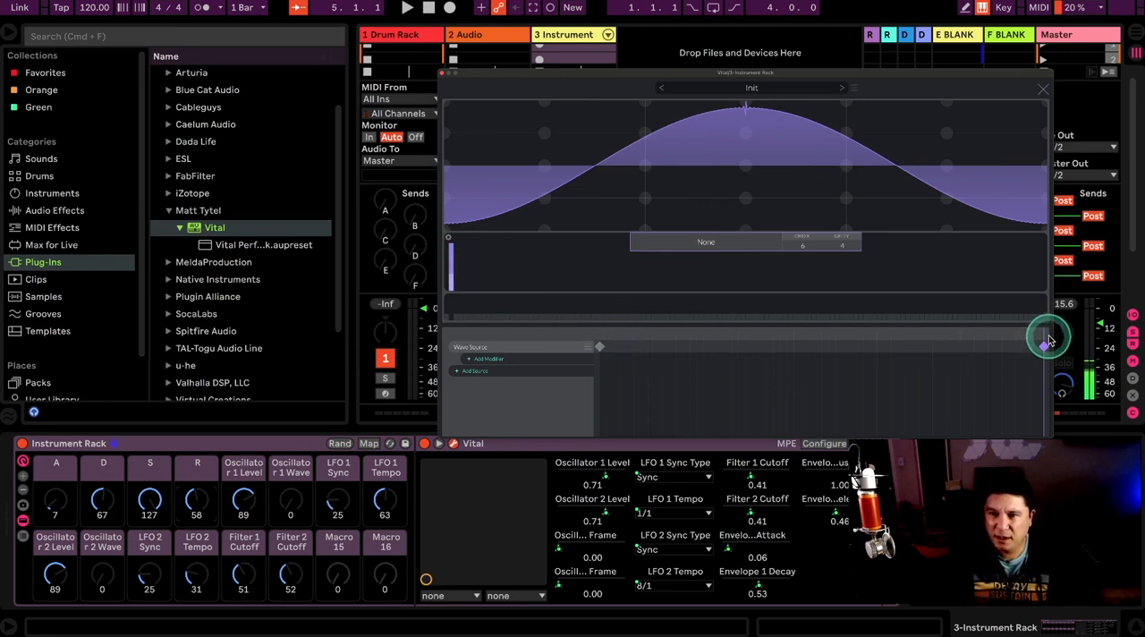
{"action": "left_click_drag", "start_coordinate": [1017, 337], "coordinate": [1003, 360]}
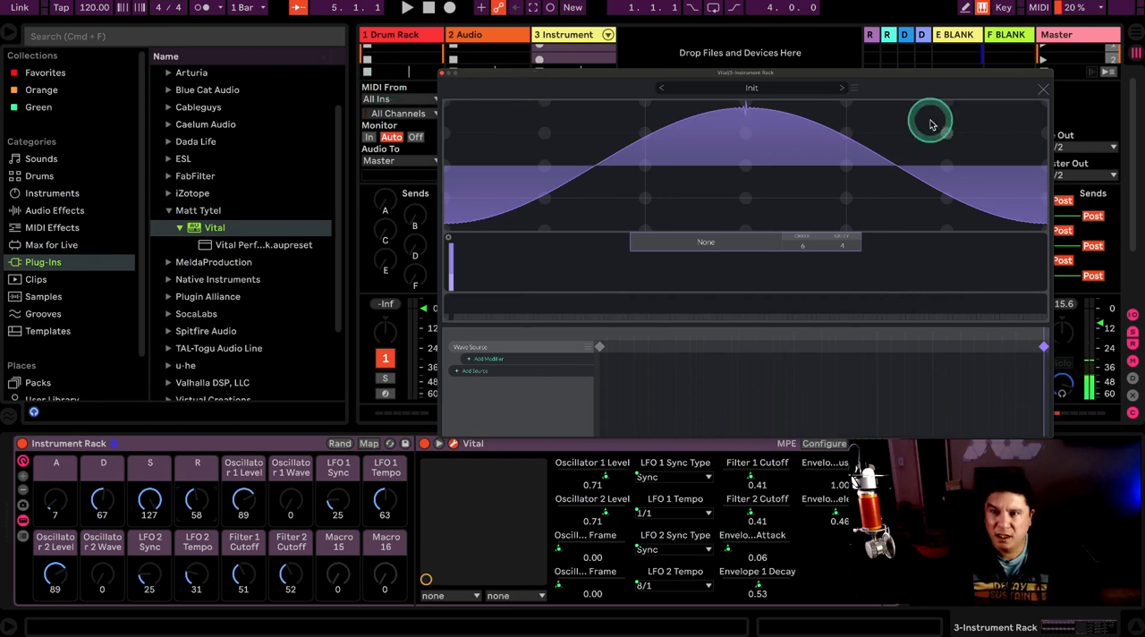
{"action": "left_click", "coordinate": [1040, 90]}
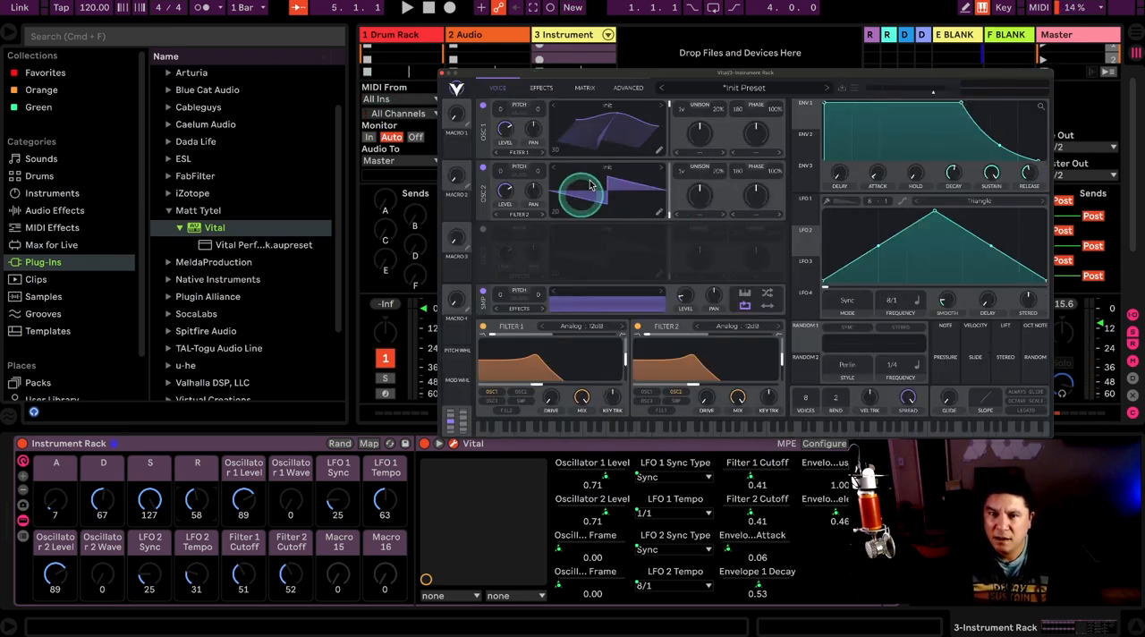
{"action": "left_click_drag", "start_coordinate": [651, 135], "coordinate": [667, 165]}
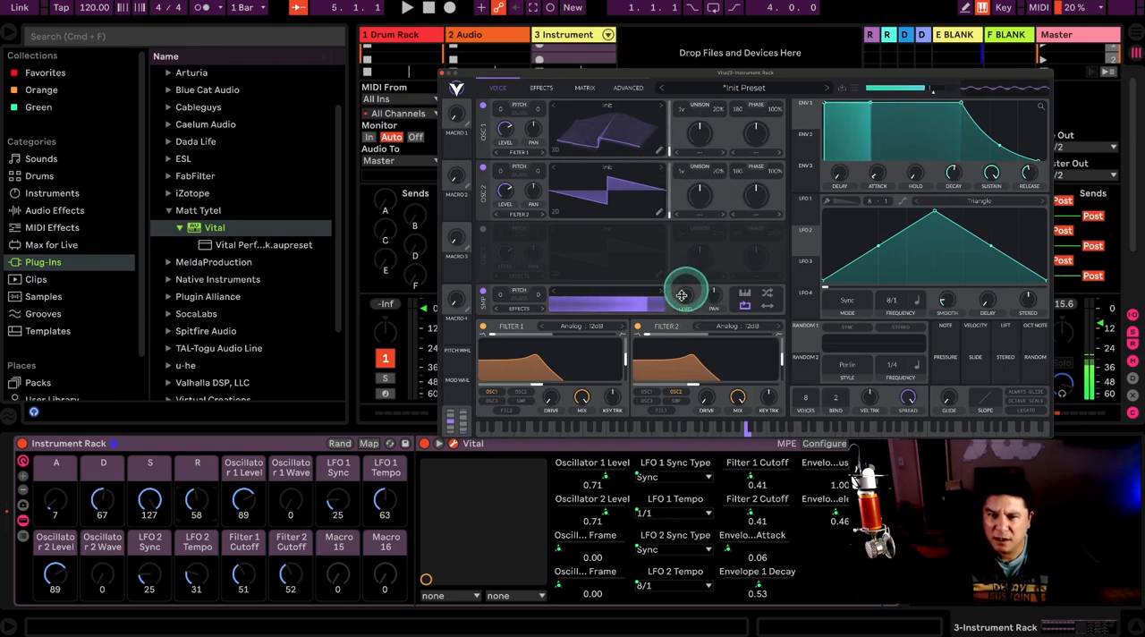
Step: Lower the sampler's level in Vital and raise the multiband compressor's mix to 100%
{"action": "left_click_drag", "start_coordinate": [685, 291], "coordinate": [682, 300]}
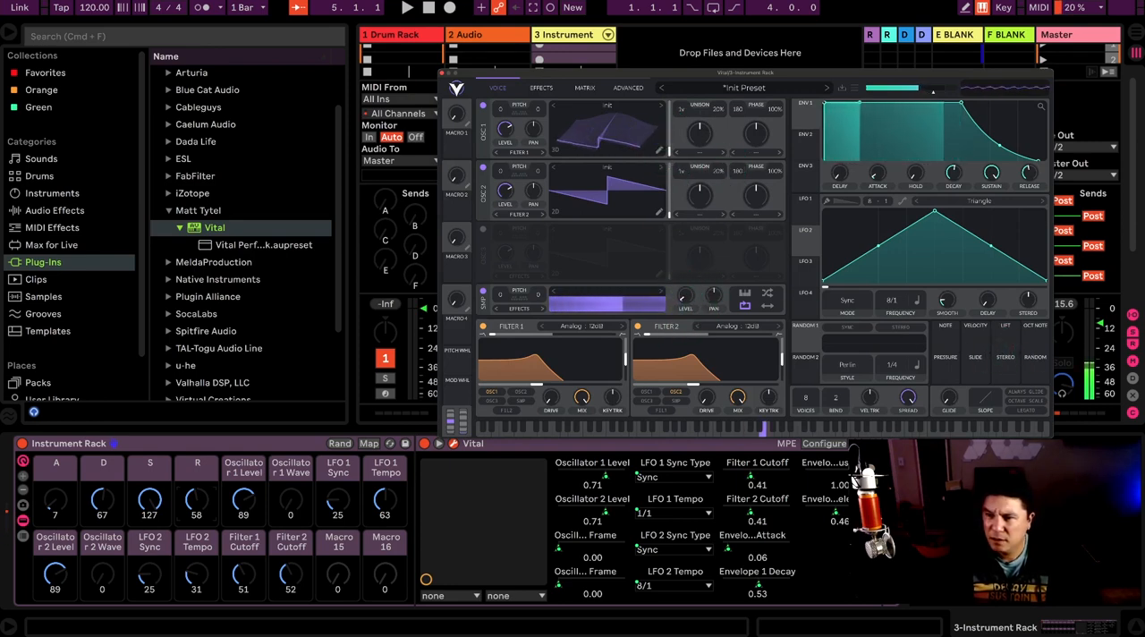
{"action": "left_click", "coordinate": [541, 87]}
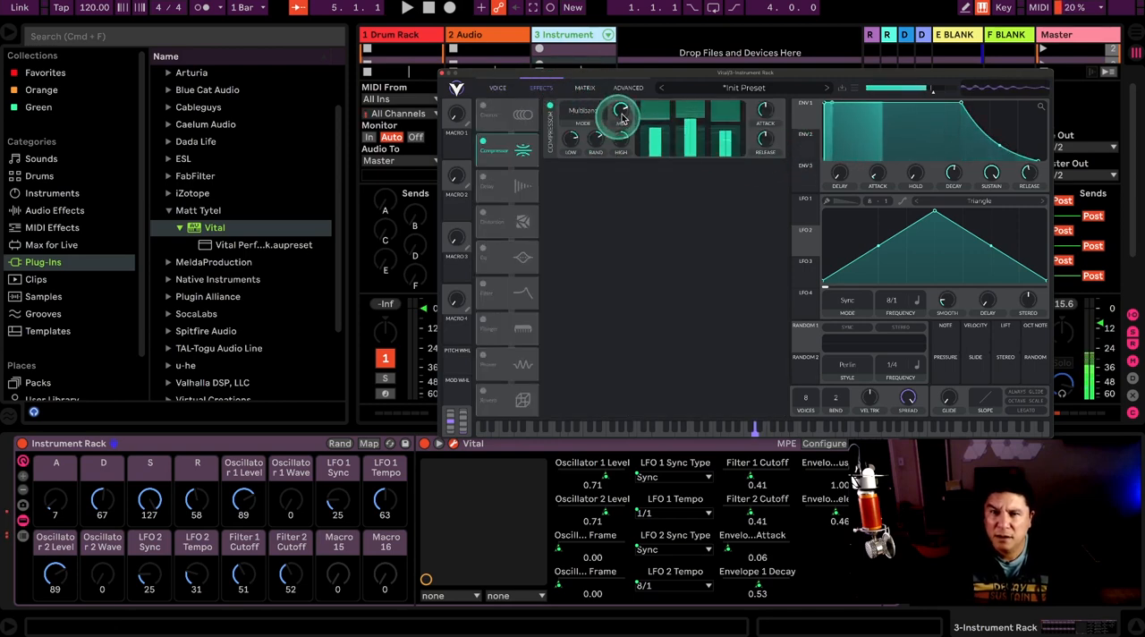
{"action": "mouse_move", "coordinate": [623, 114]}
{"action": "left_click_drag", "start_coordinate": [623, 114], "coordinate": [624, 102]}
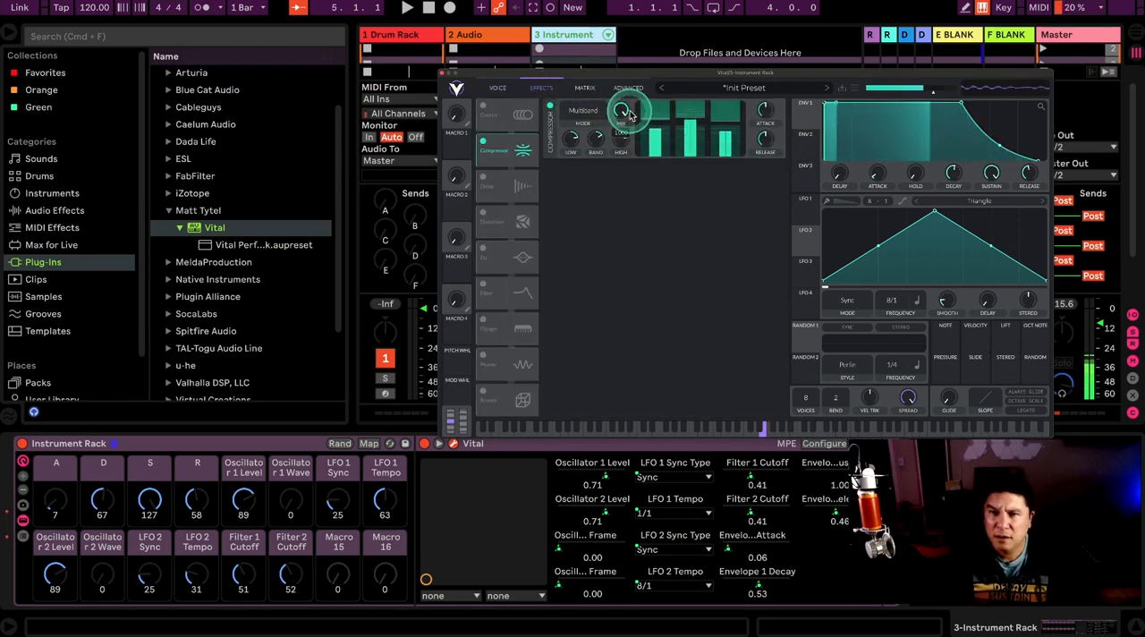
{"action": "left_click", "coordinate": [445, 72]}
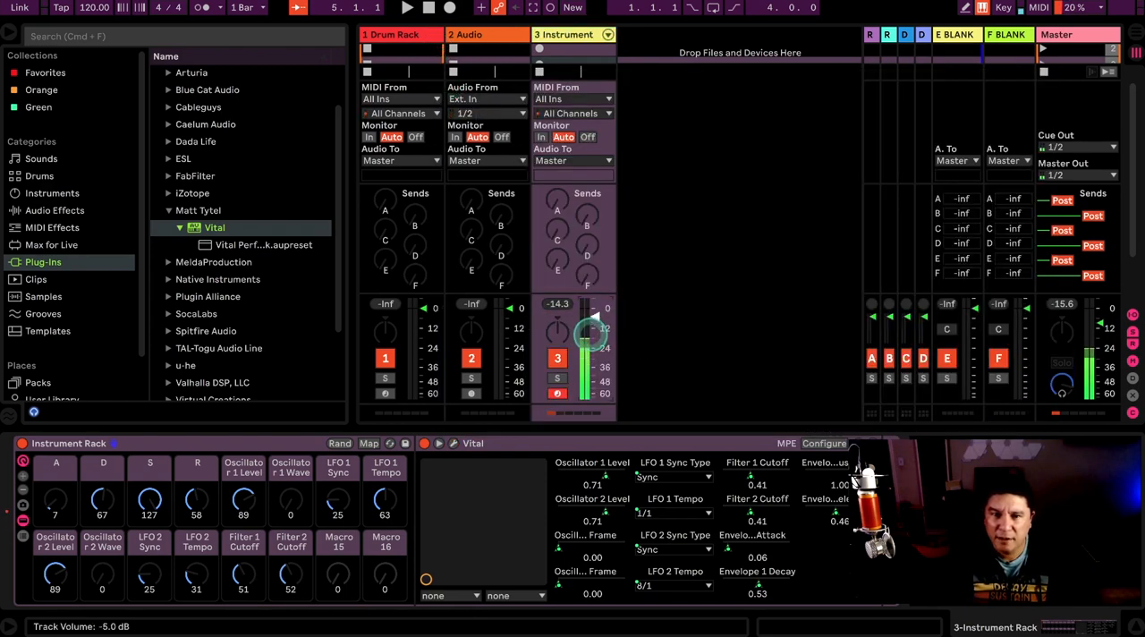
{"action": "left_click", "coordinate": [453, 444]}
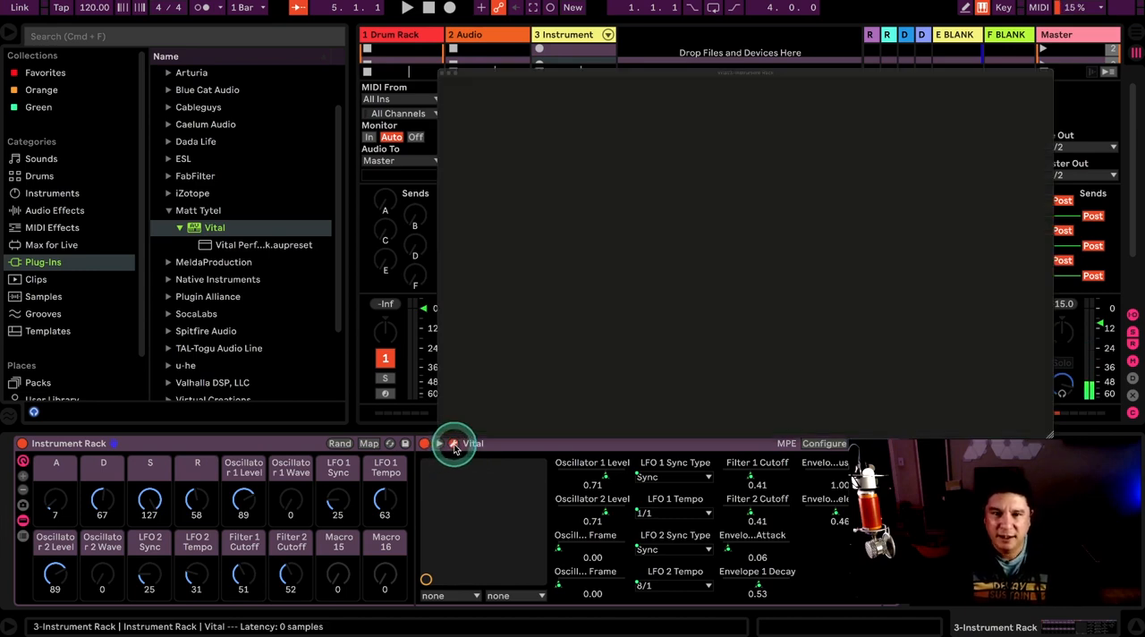
{"action": "left_click_drag", "start_coordinate": [687, 300], "coordinate": [684, 304]}
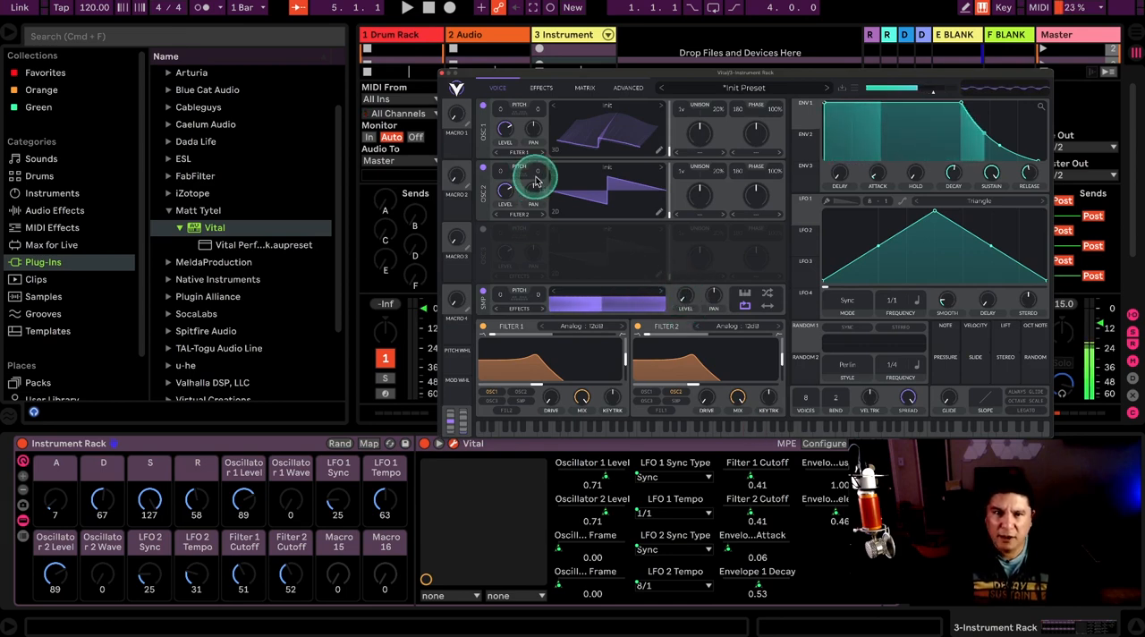
Step: Set the D, S and R macros to 45, 66 and 69 and the LFO 1 Sync macro to 49, Envelope mode
{"action": "left_click_drag", "start_coordinate": [106, 496], "coordinate": [193, 506]}
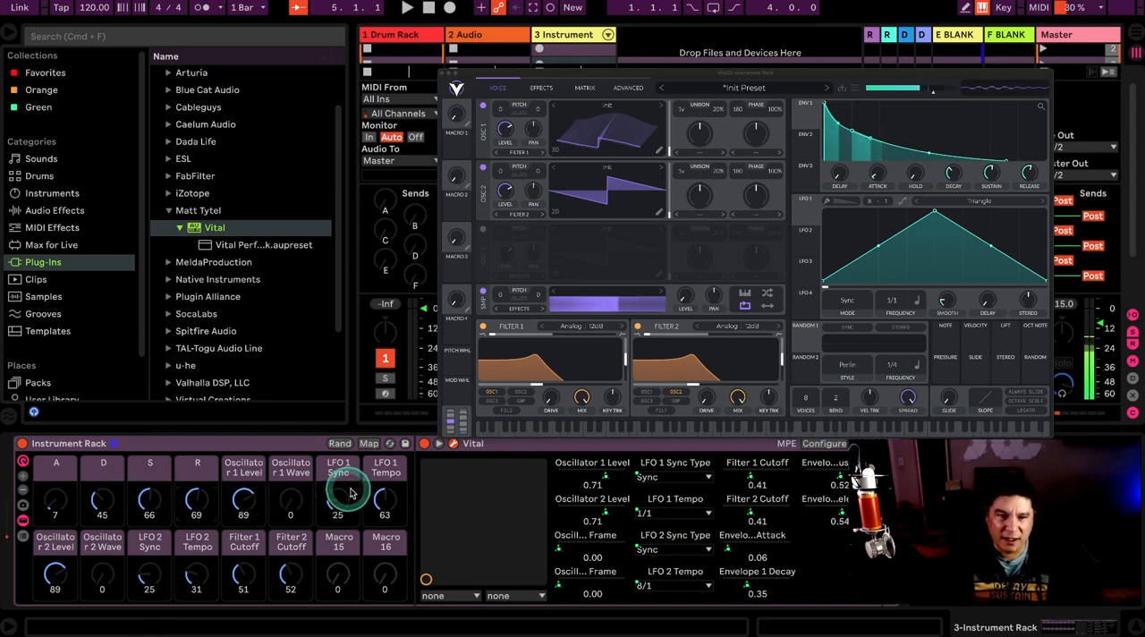
{"action": "left_click_drag", "start_coordinate": [336, 499], "coordinate": [335, 498]}
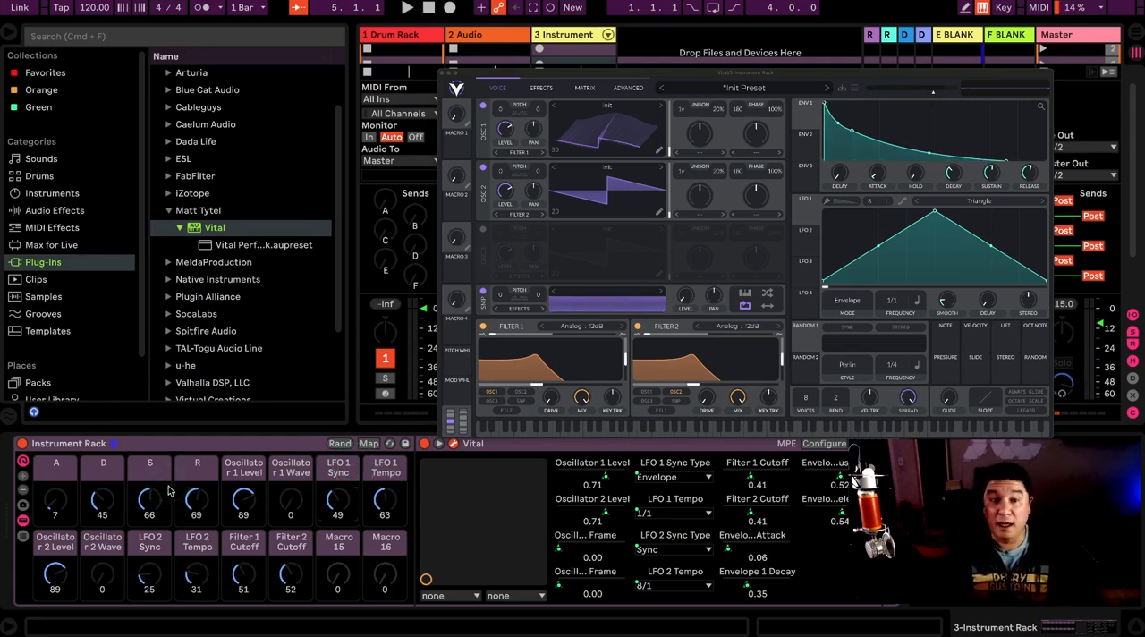
{"action": "left_click", "coordinate": [180, 445]}
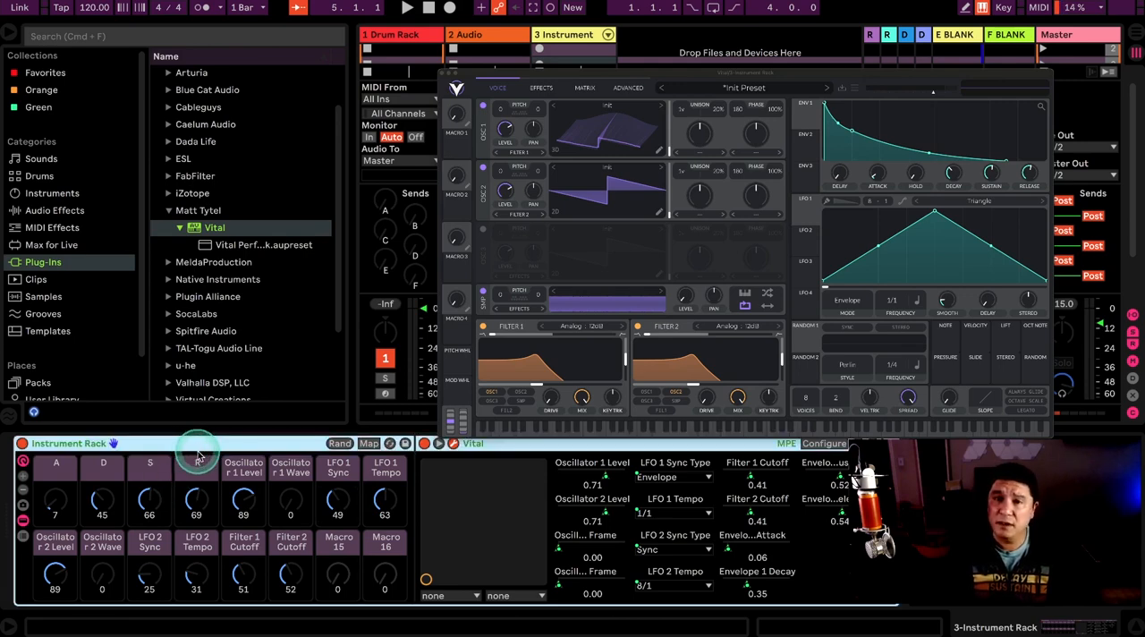
{"action": "left_click", "coordinate": [255, 507]}
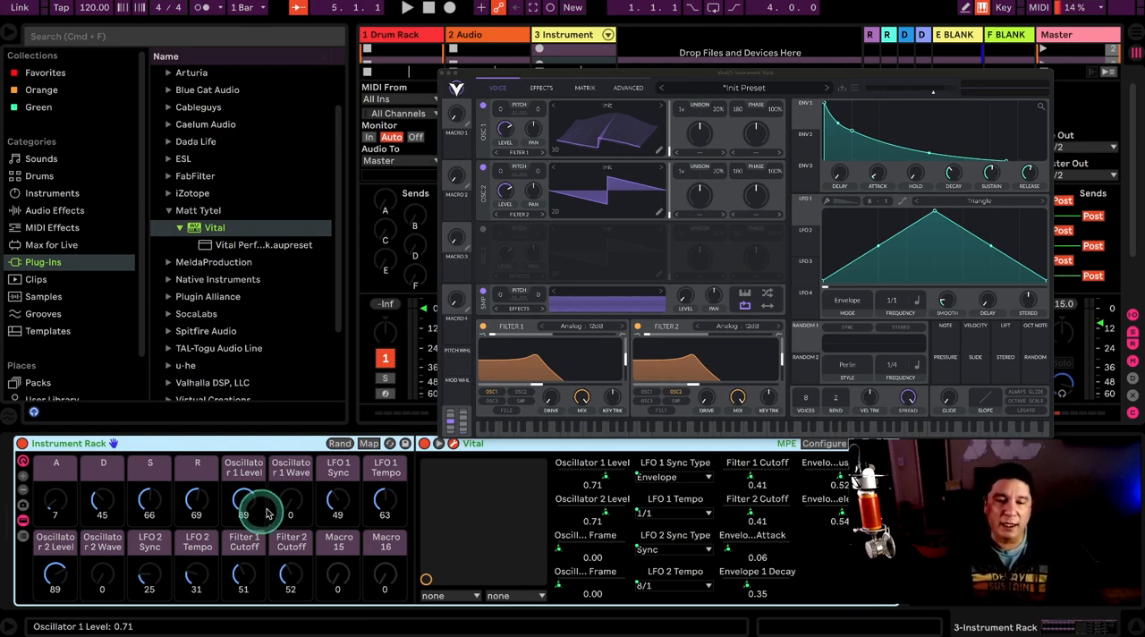
{"action": "left_click", "coordinate": [245, 446]}
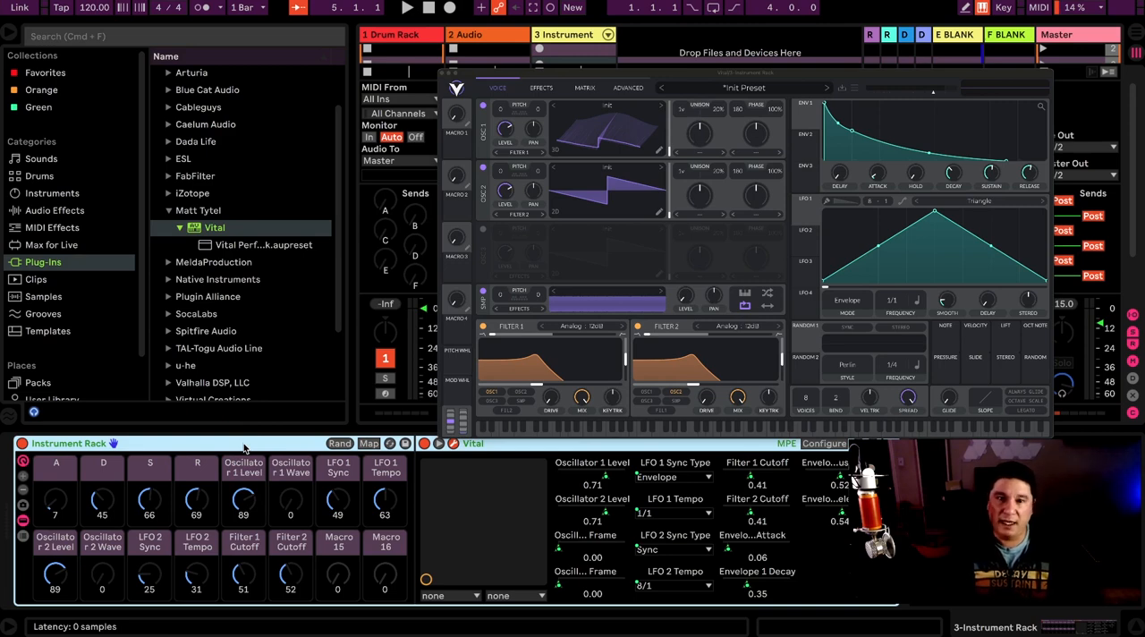
{"action": "left_click", "coordinate": [342, 504]}
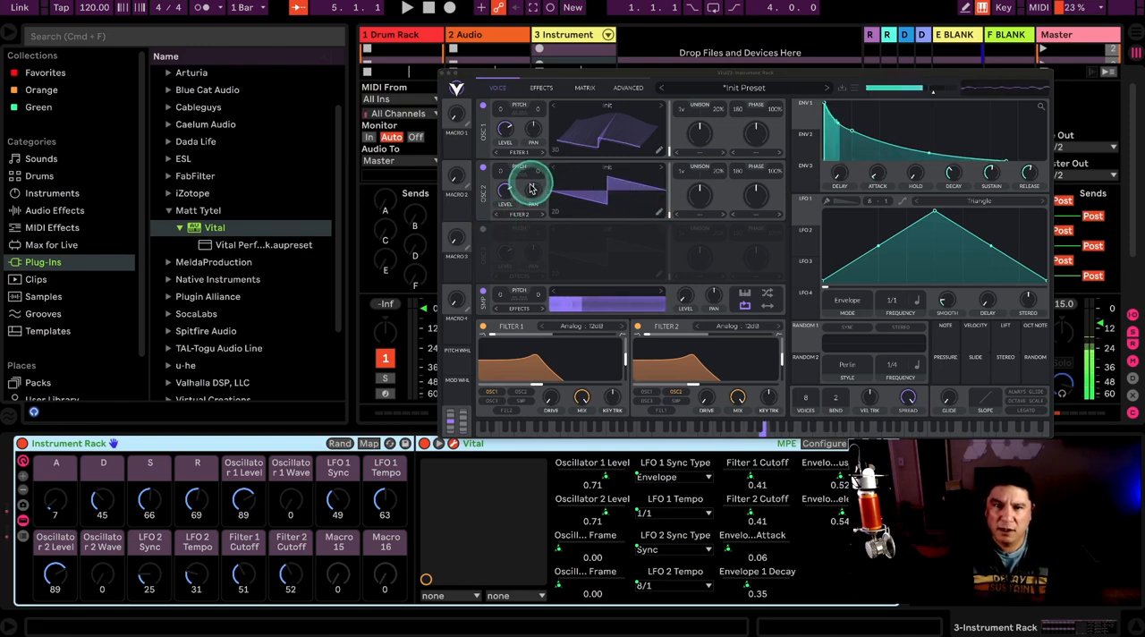
Step: Transpose Oscillator 2 down 12 semitones and check its waveform in the wavetable editor
{"action": "left_click_drag", "start_coordinate": [506, 190], "coordinate": [498, 202]}
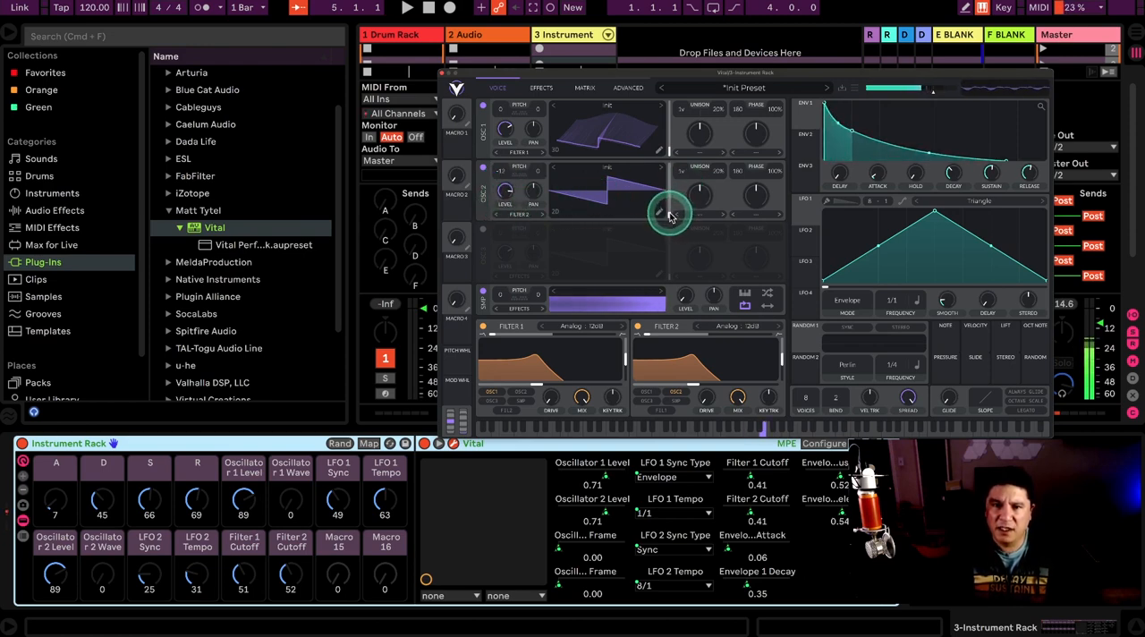
{"action": "left_click_drag", "start_coordinate": [673, 212], "coordinate": [670, 241]}
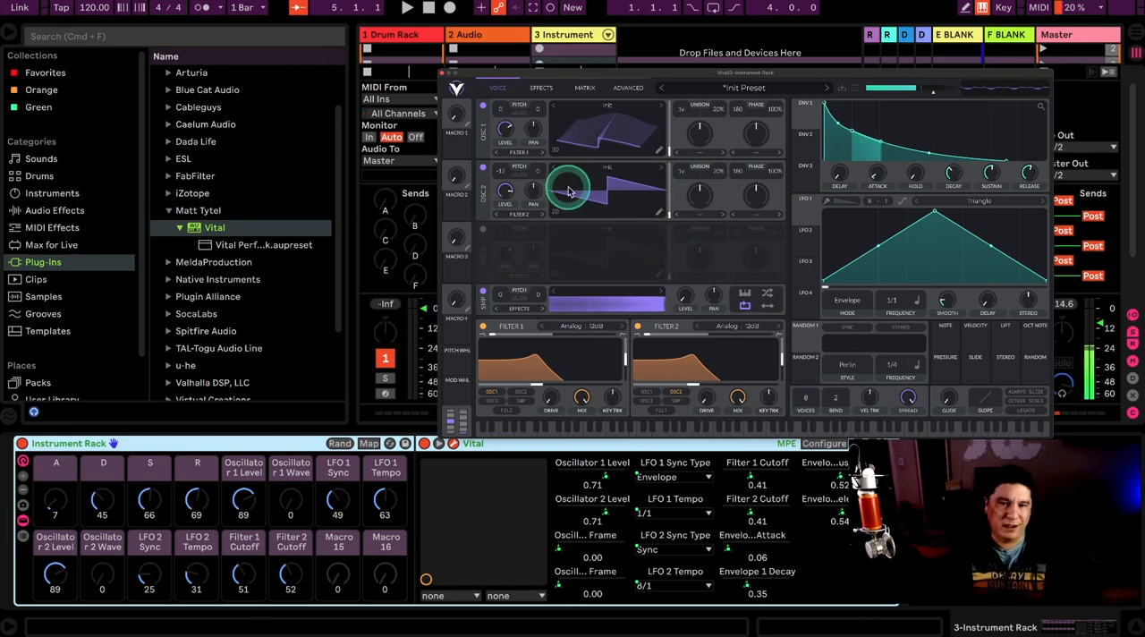
{"action": "left_click", "coordinate": [658, 214]}
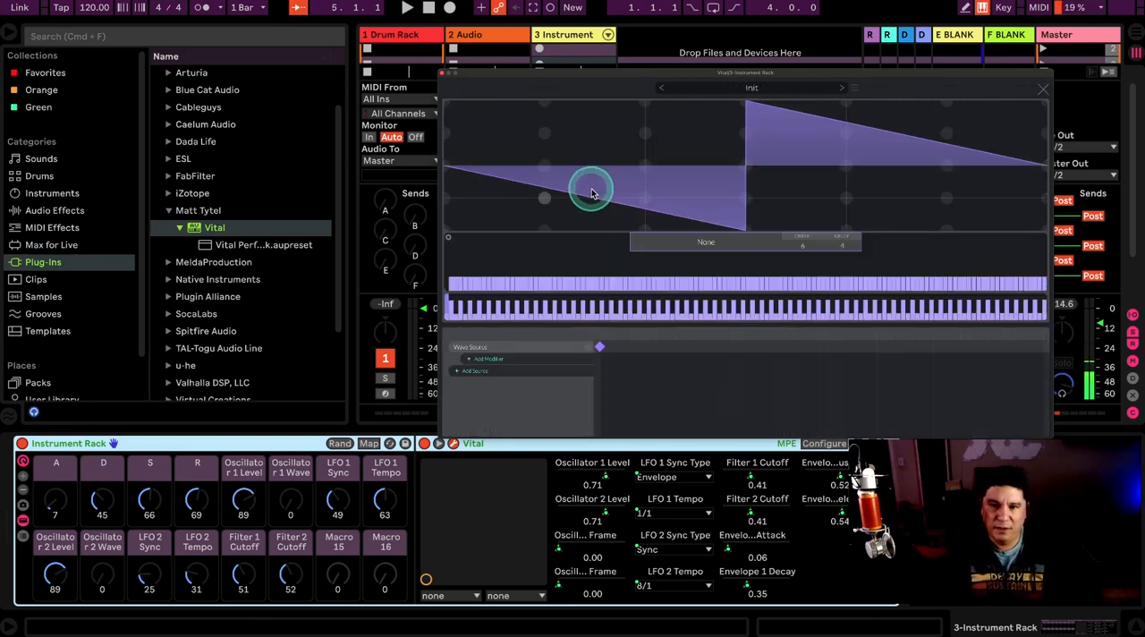
{"action": "left_click", "coordinate": [1043, 88]}
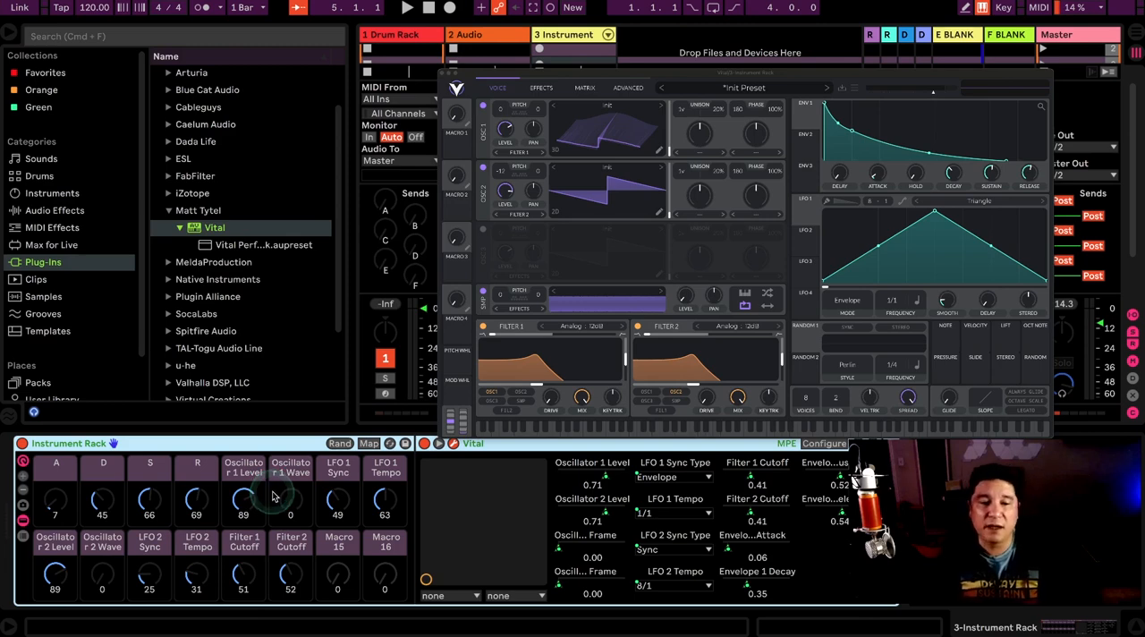
Step: Show the rack's macro variations and set A to 53, D to 62, S to 76, R to 77 and Oscillator 1 Level to 95
{"action": "left_click", "coordinate": [24, 506]}
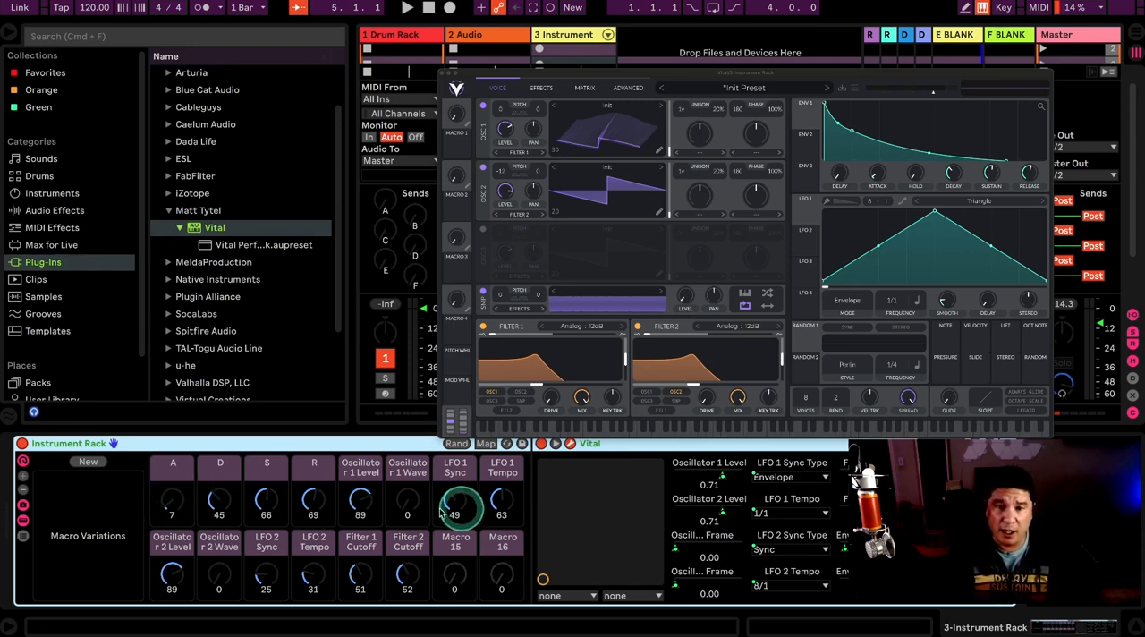
{"action": "left_click_drag", "start_coordinate": [220, 501], "coordinate": [175, 497]}
{"action": "left_click_drag", "start_coordinate": [267, 501], "coordinate": [360, 492]}
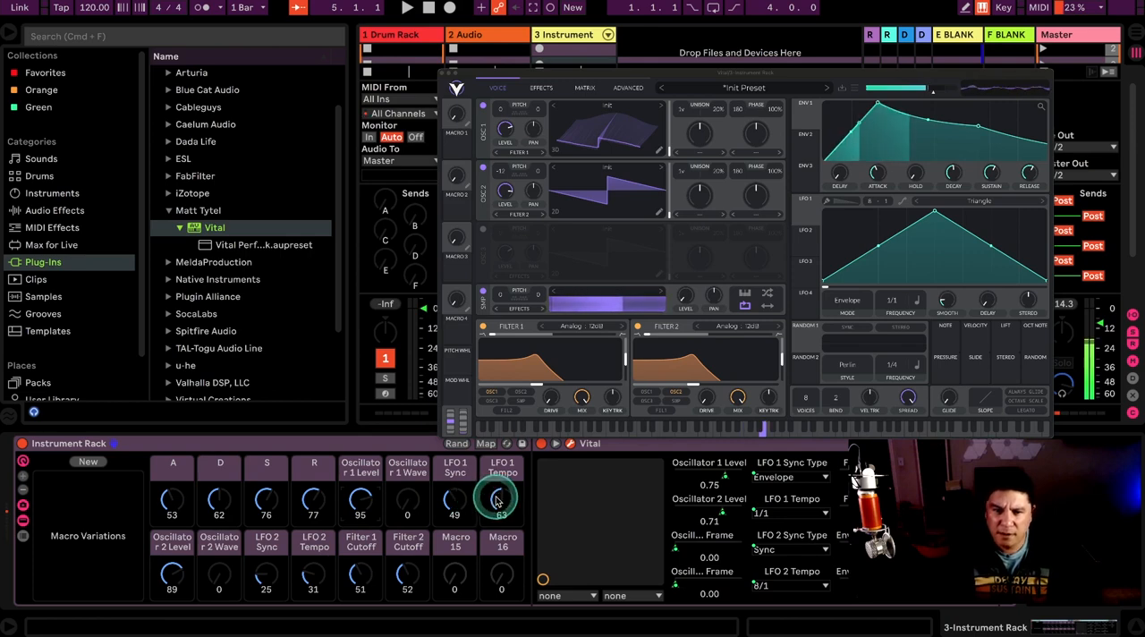
Step: Set the LFO 1 Sync macro to 21 and LFO 1 Tempo to 46, and assign LFO 1 to Oscillator 1's wave frame
{"action": "left_click_drag", "start_coordinate": [451, 502], "coordinate": [499, 487]}
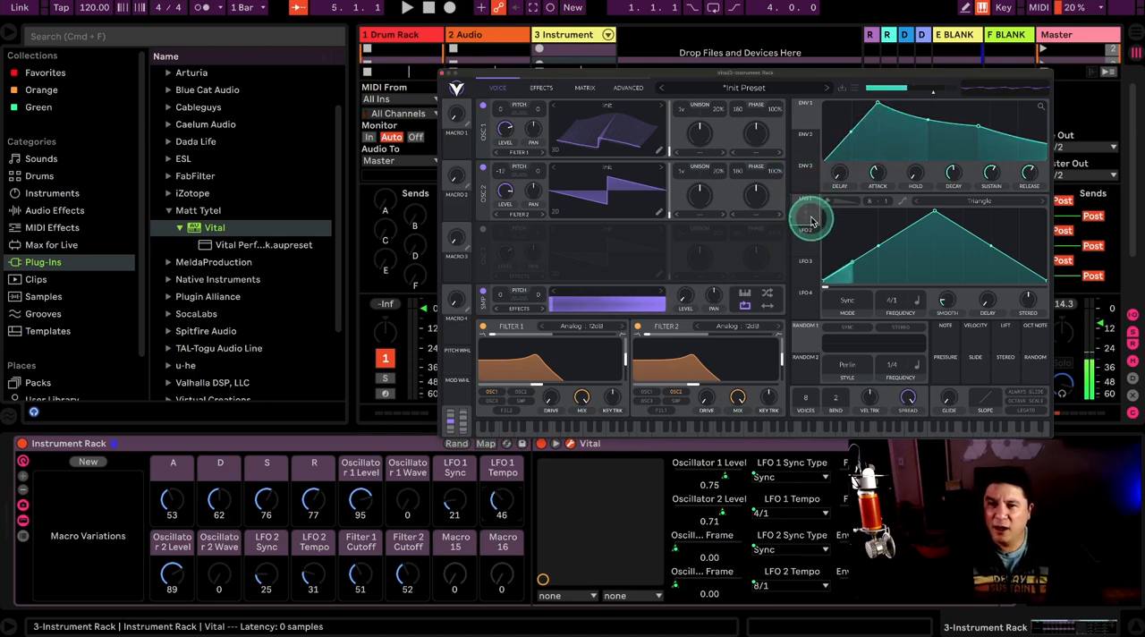
{"action": "left_click_drag", "start_coordinate": [810, 222], "coordinate": [671, 146]}
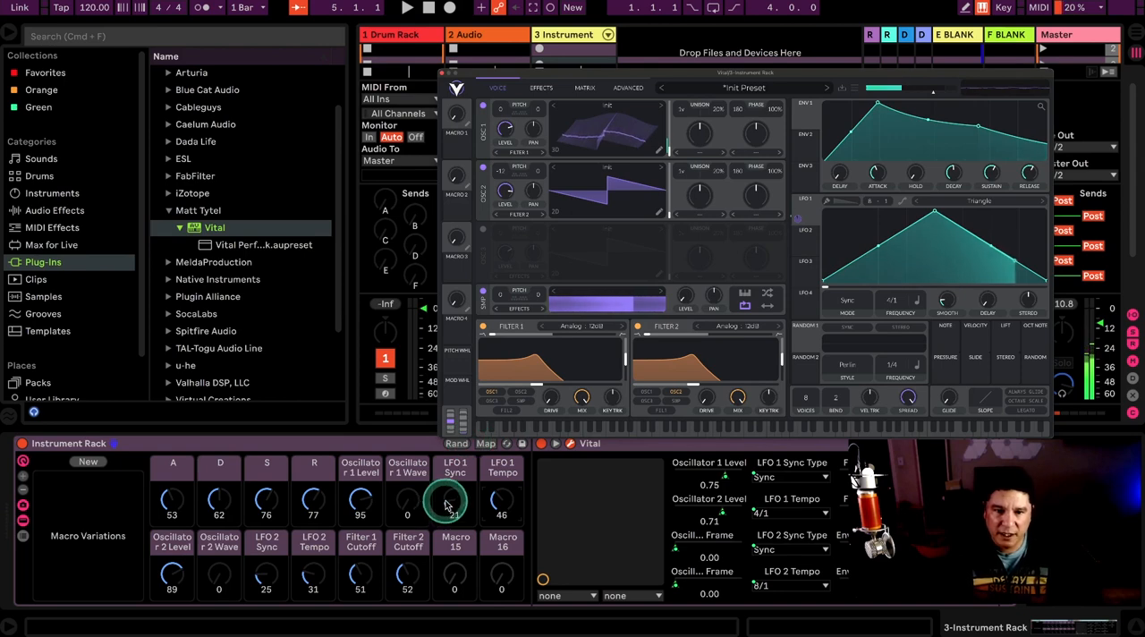
Step: Set the Filter 1 and Filter 2 Cutoff macros to 95 and 78 and store a macro variation named Pad synth demo
{"action": "left_click_drag", "start_coordinate": [358, 572], "coordinate": [406, 571]}
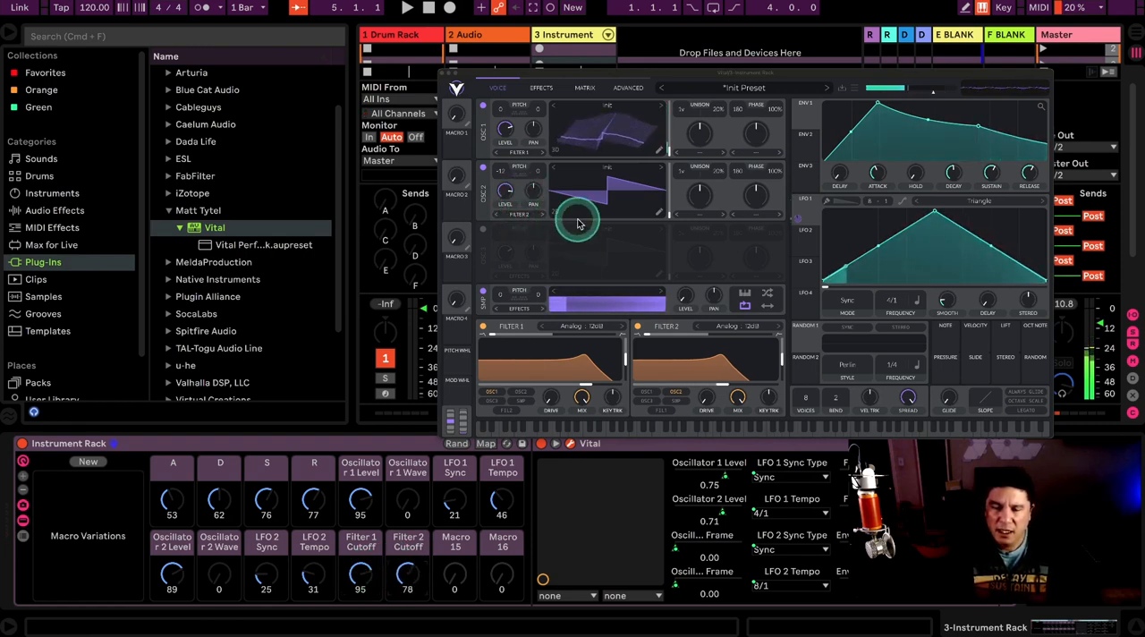
{"action": "left_click", "coordinate": [322, 443]}
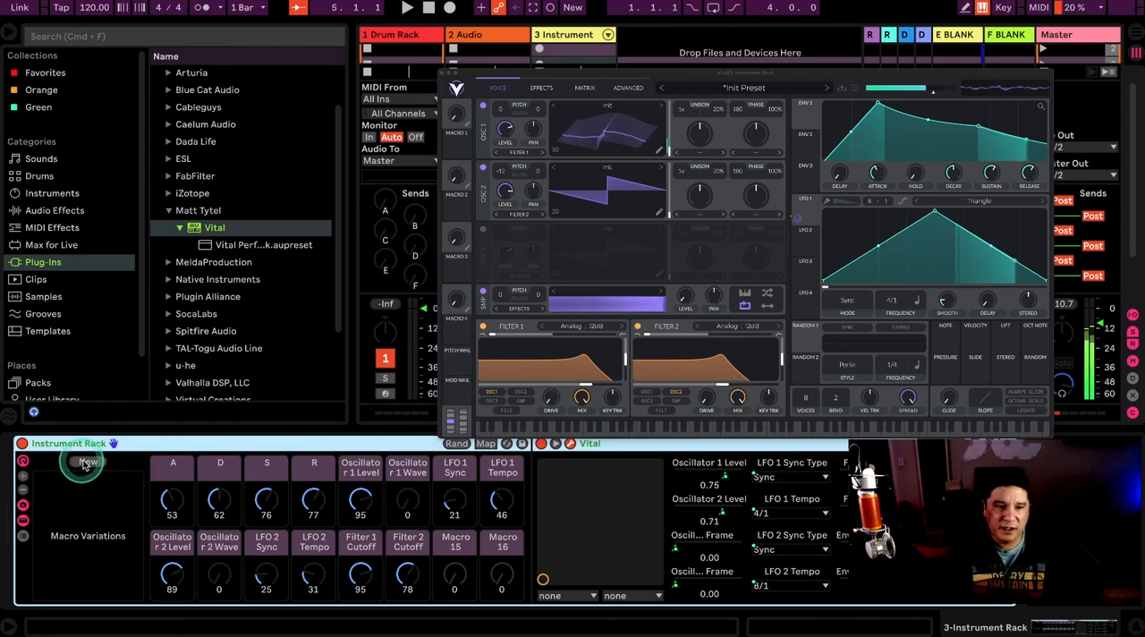
{"action": "left_click", "coordinate": [88, 463]}
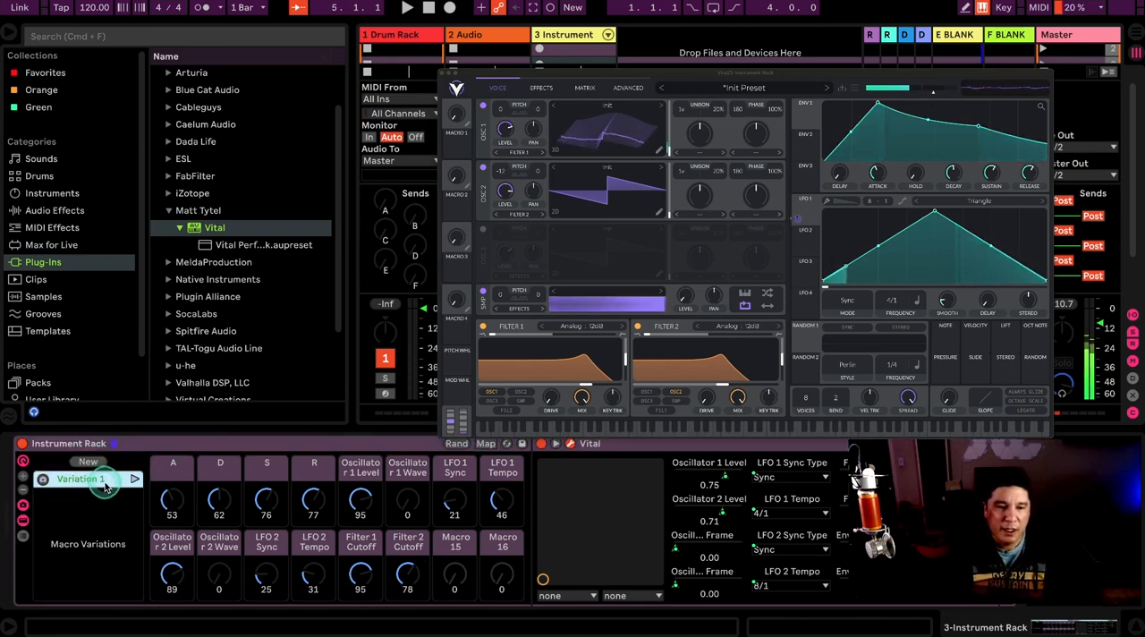
{"action": "double_click", "coordinate": [99, 483]}
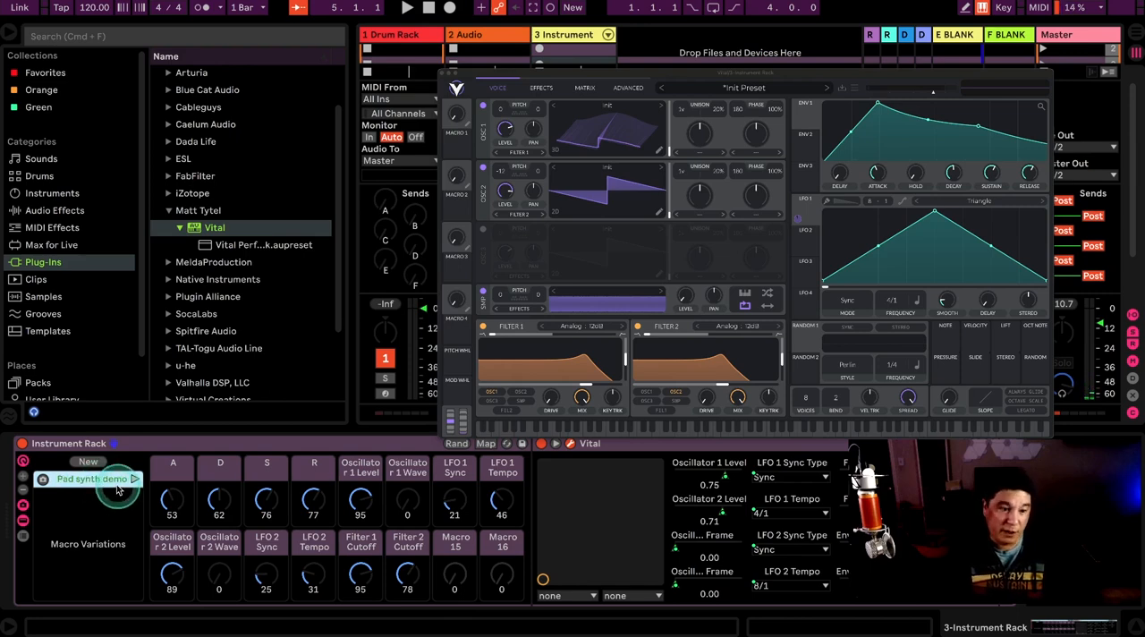
{"action": "left_click", "coordinate": [116, 487]}
{"action": "double_click", "coordinate": [113, 484]}
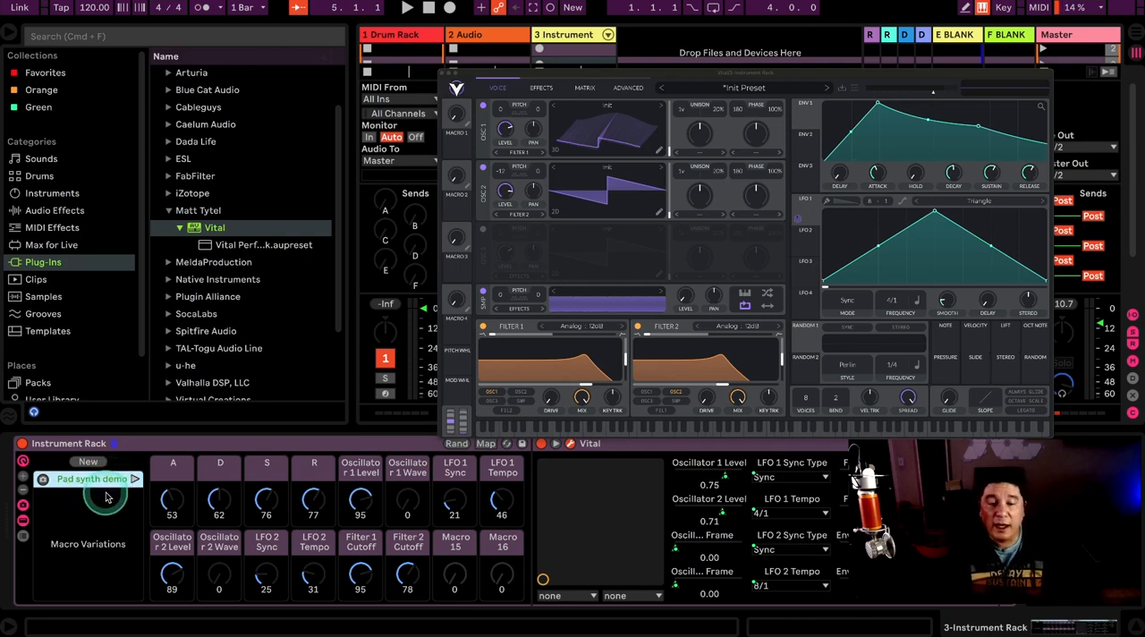
Step: Set the macros to A 1, D 29, S 22, R 34, Oscillator 1 Level 77, Filter 1 Cutoff 109 and Oscillator 2 Level 96
{"action": "left_click_drag", "start_coordinate": [308, 491], "coordinate": [172, 490]}
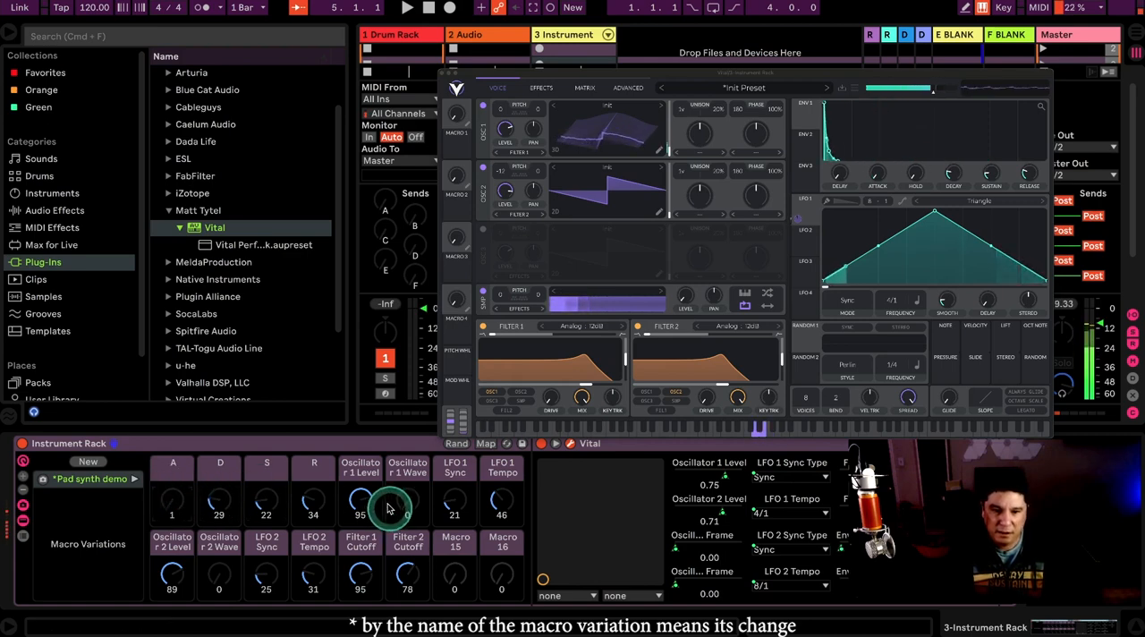
{"action": "left_click_drag", "start_coordinate": [387, 507], "coordinate": [386, 523]}
{"action": "left_click", "coordinate": [361, 572]}
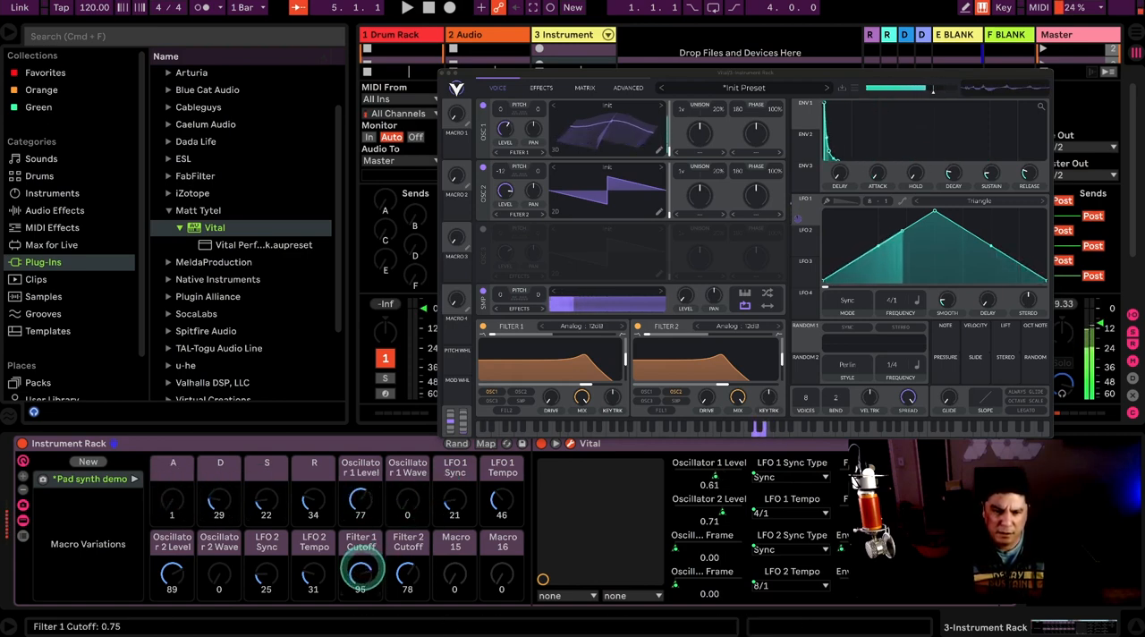
{"action": "left_click_drag", "start_coordinate": [361, 572], "coordinate": [394, 562]}
{"action": "left_click", "coordinate": [174, 576]}
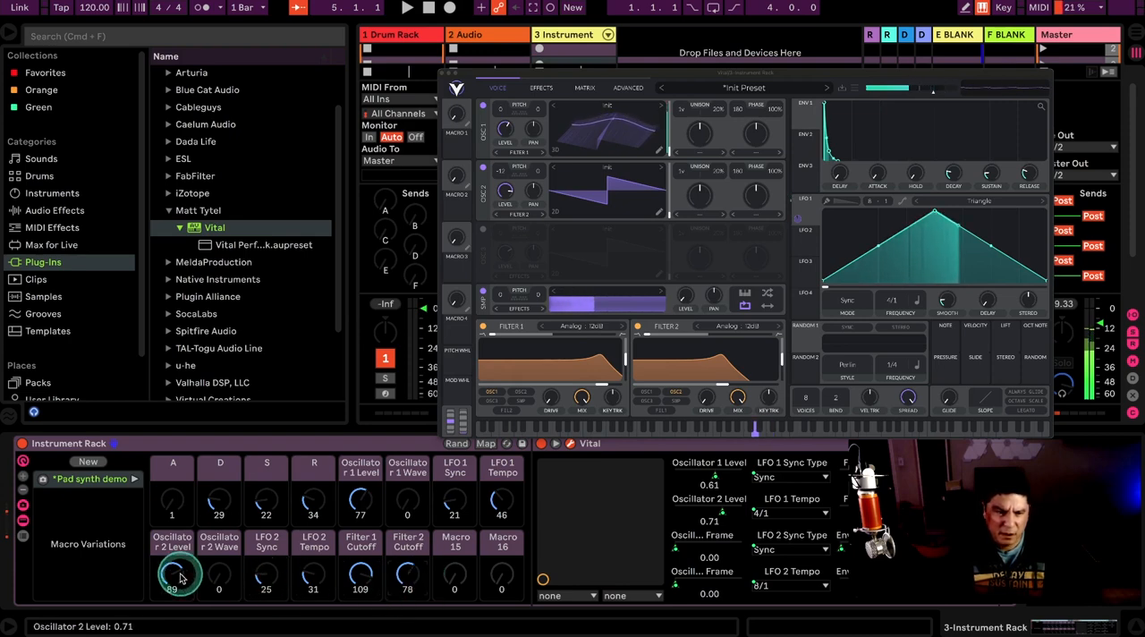
{"action": "left_click_drag", "start_coordinate": [182, 577], "coordinate": [282, 565]}
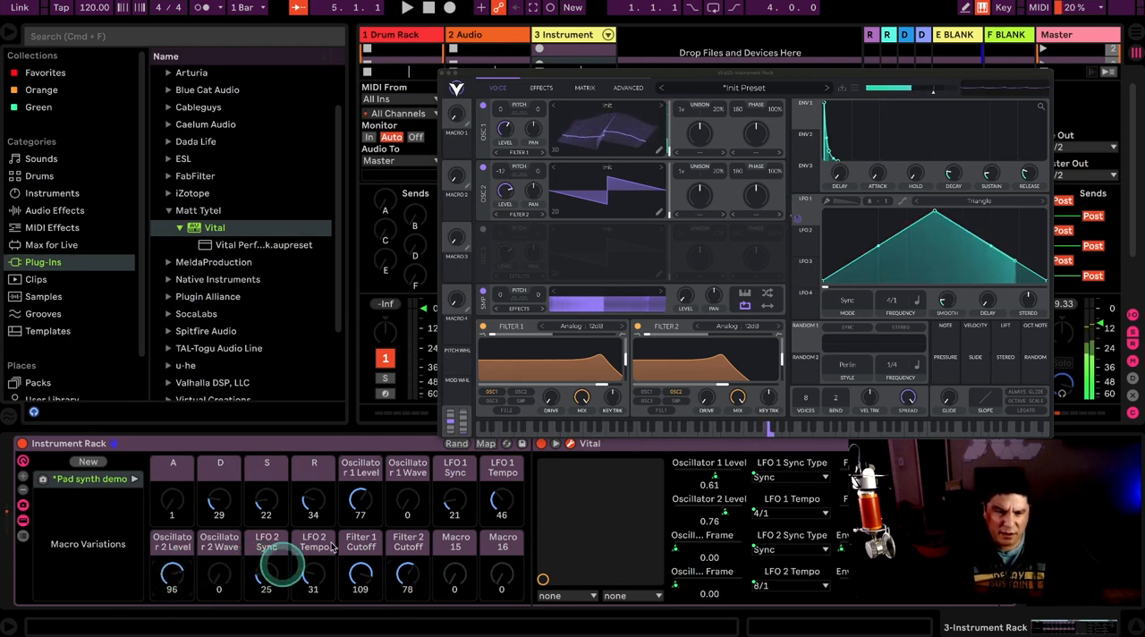
Step: Try out different Oscillator 1 Wave macro positions and leave the macro at 16
{"action": "left_click_drag", "start_coordinate": [407, 505], "coordinate": [407, 490]}
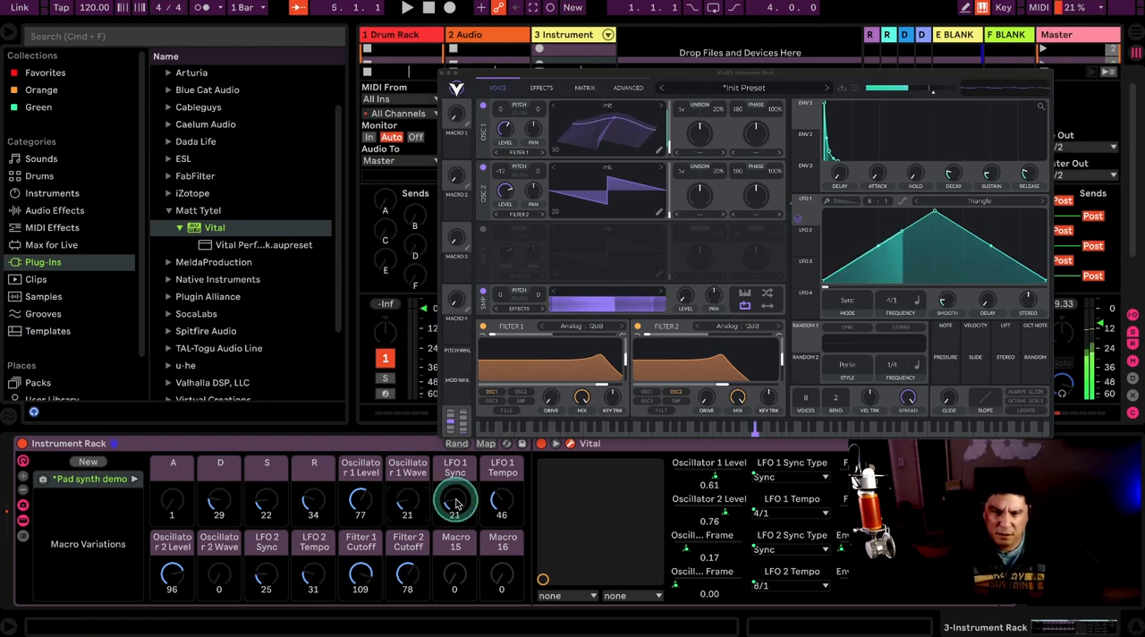
{"action": "left_click_drag", "start_coordinate": [411, 508], "coordinate": [412, 492]}
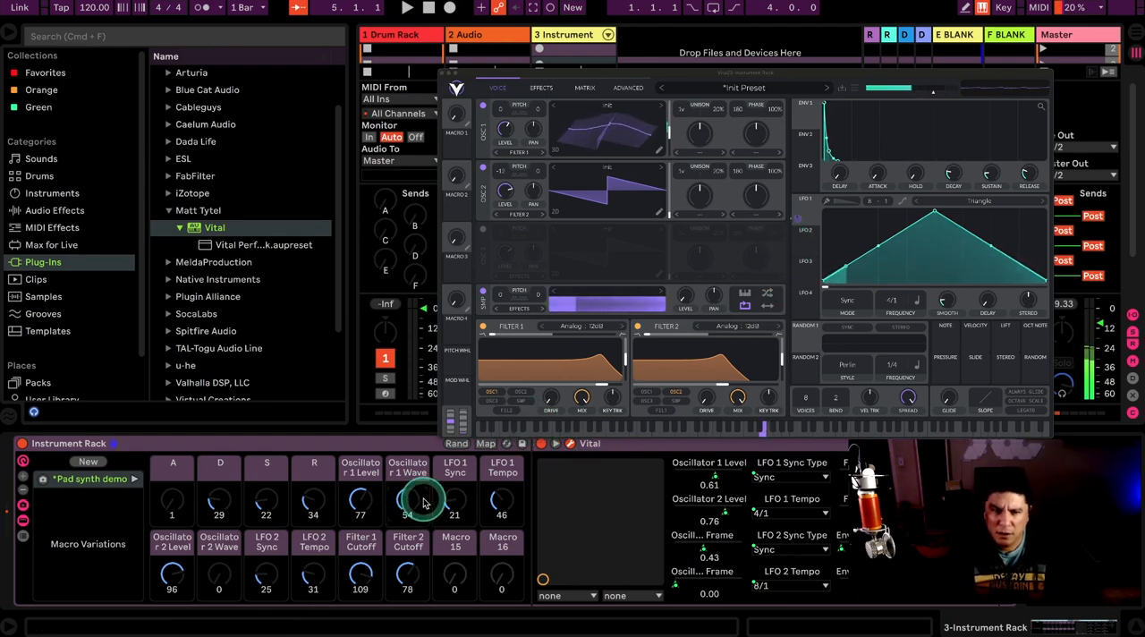
{"action": "left_click_drag", "start_coordinate": [410, 499], "coordinate": [408, 515]}
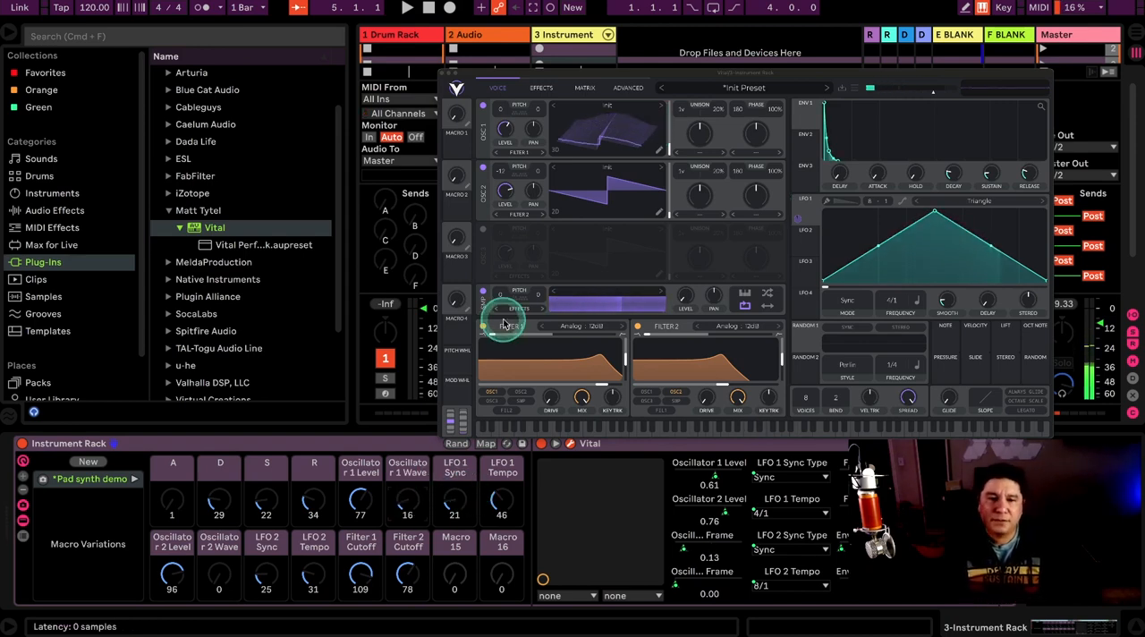
Step: Move the Vital window up, clear of the device view, and select the Instrument Rack
{"action": "left_click", "coordinate": [350, 444]}
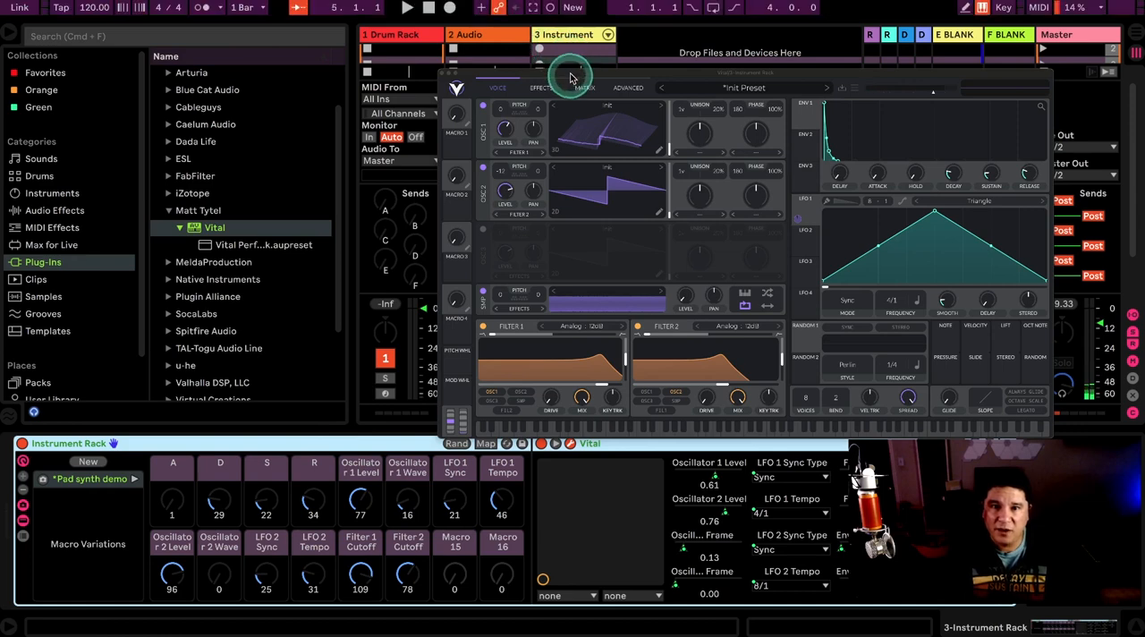
{"action": "left_click_drag", "start_coordinate": [570, 78], "coordinate": [576, 40]}
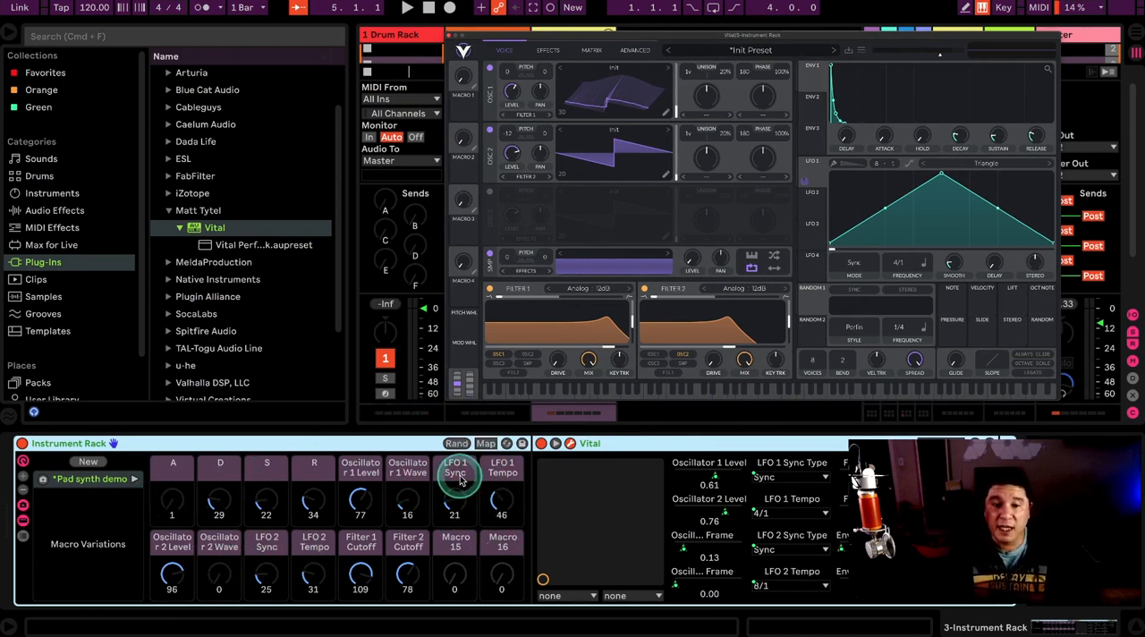
{"action": "left_click", "coordinate": [404, 450]}
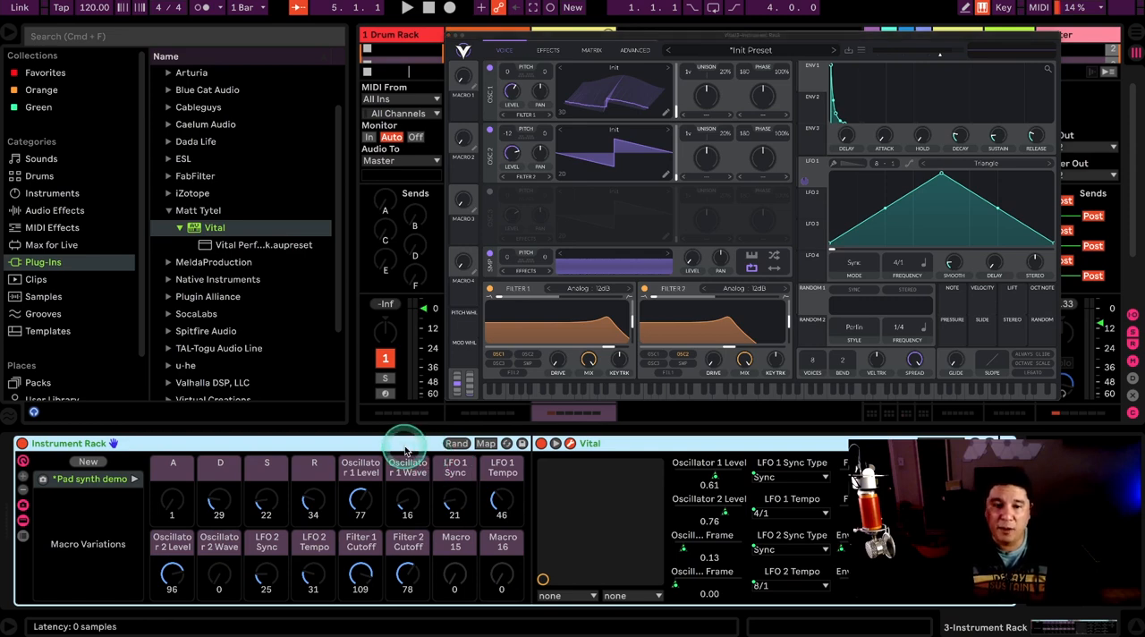
Step: Check the A macro in MIDI mapping mode, then review the Instrument Rack's macro mappings list
{"action": "key", "text": "super+m"}
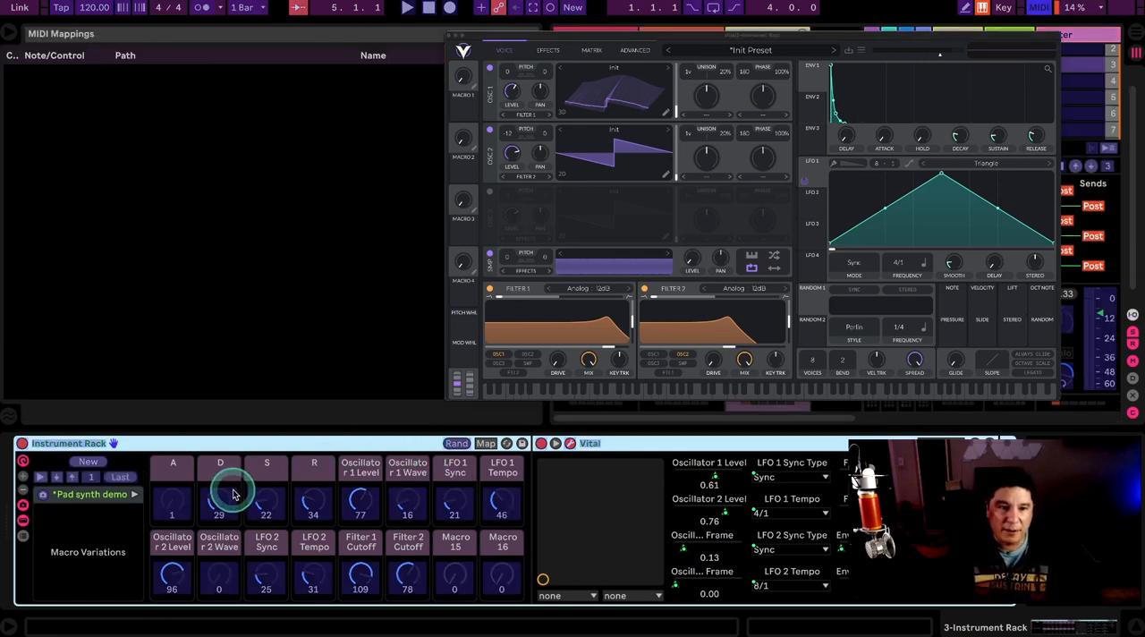
{"action": "left_click", "coordinate": [172, 501]}
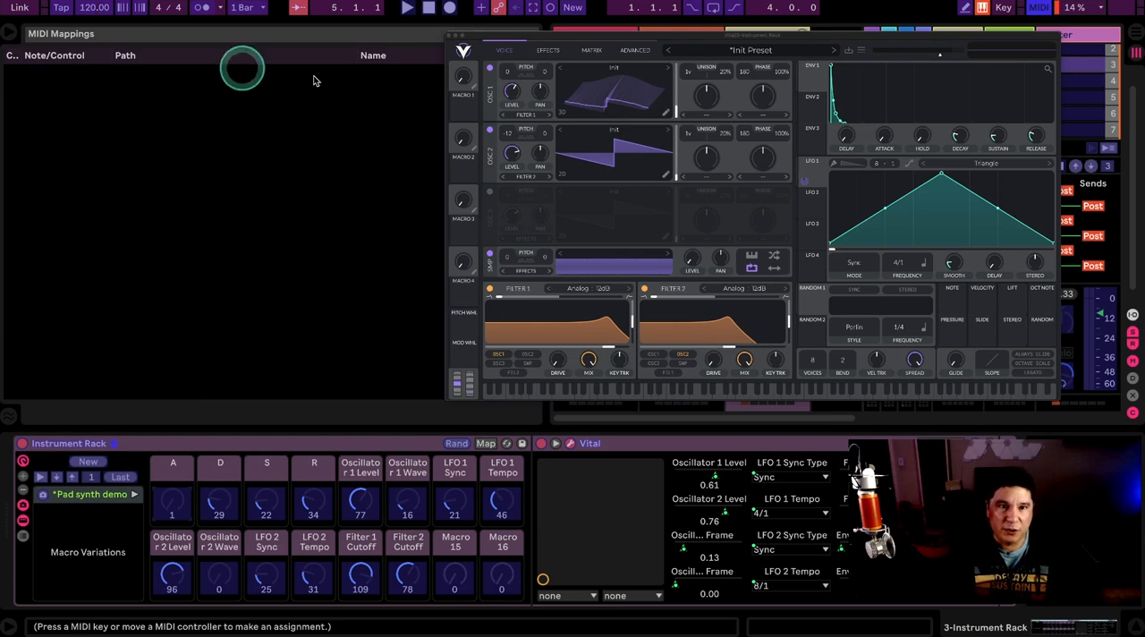
{"action": "key", "text": "super+m"}
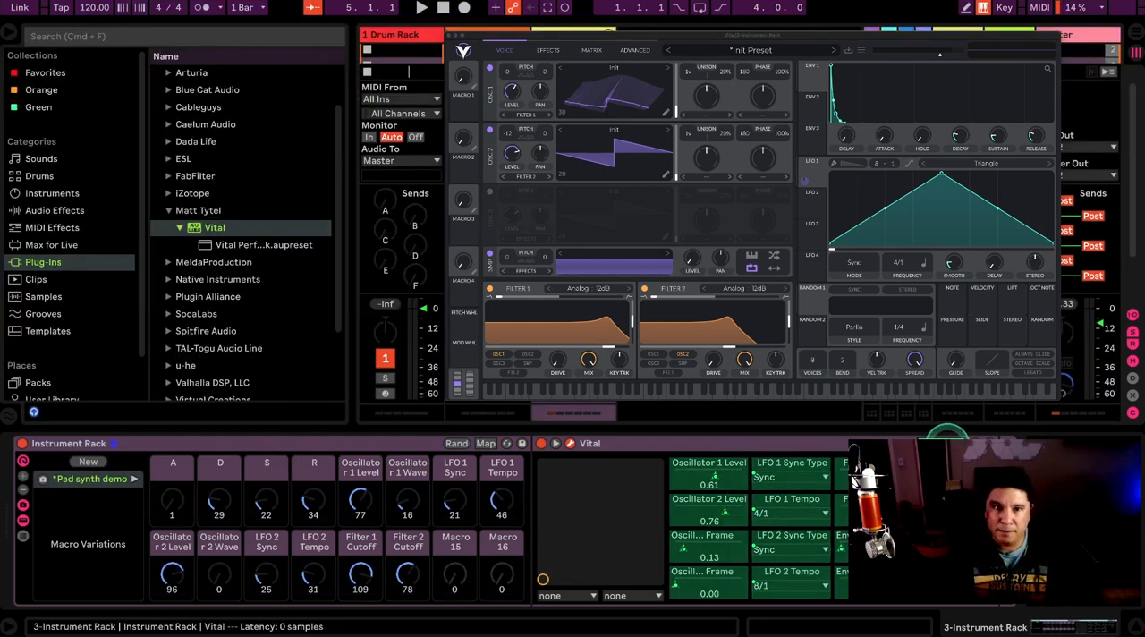
{"action": "left_click", "coordinate": [485, 443]}
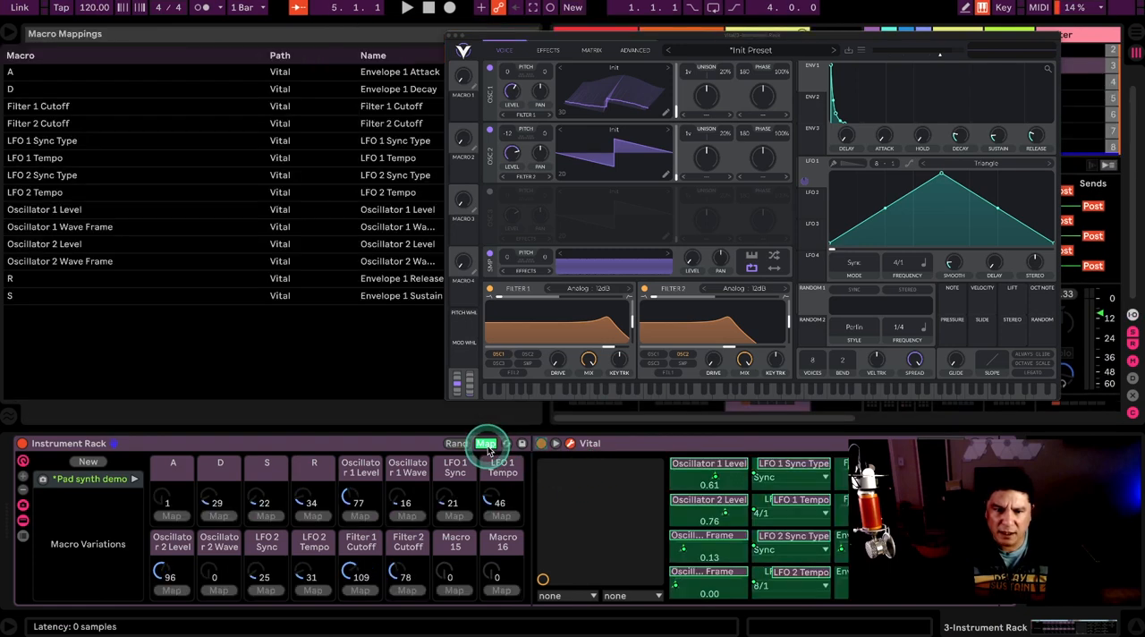
{"action": "left_click", "coordinate": [485, 444]}
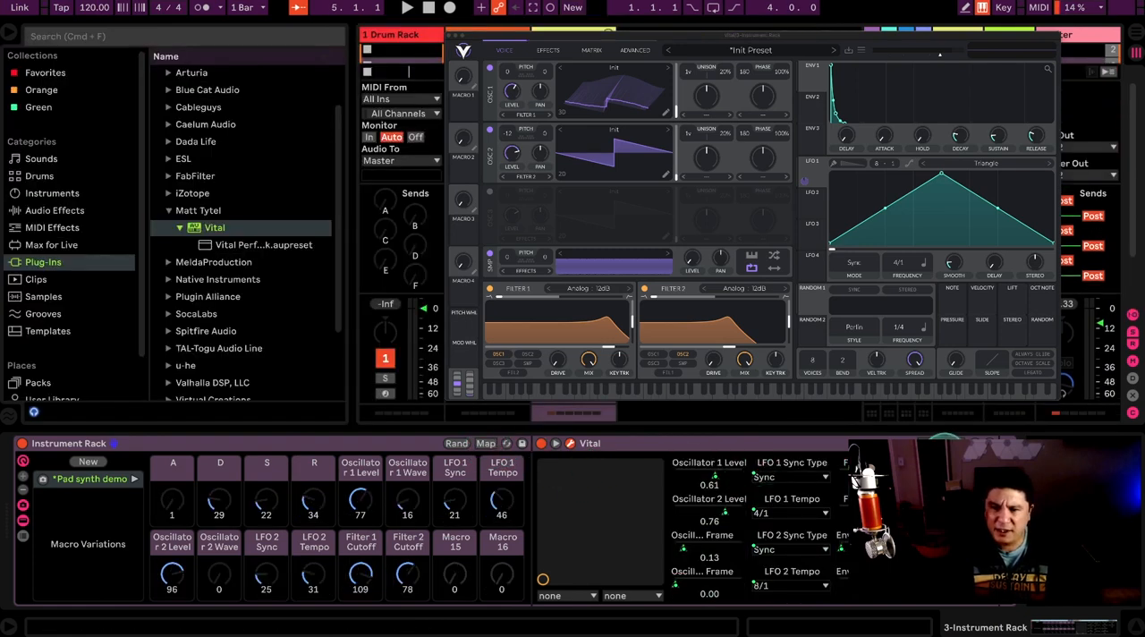
Step: Randomize the Instrument Rack's macros several times, setting the Filter 1 Cutoff macro to 39 after the first randomization
{"action": "left_click", "coordinate": [456, 443]}
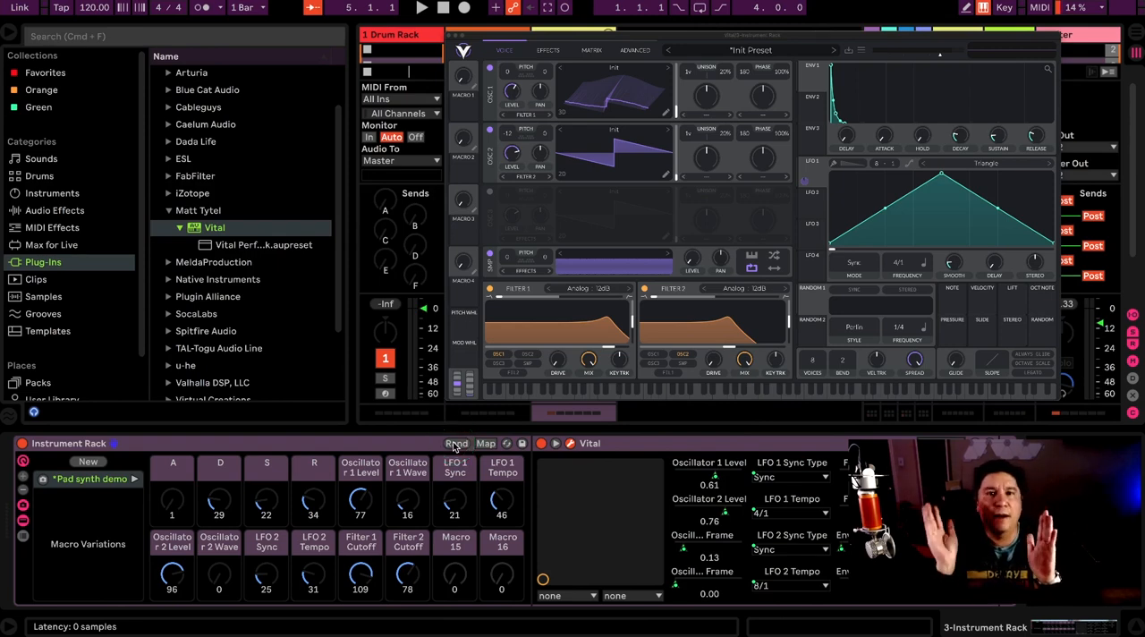
{"action": "left_click", "coordinate": [154, 451]}
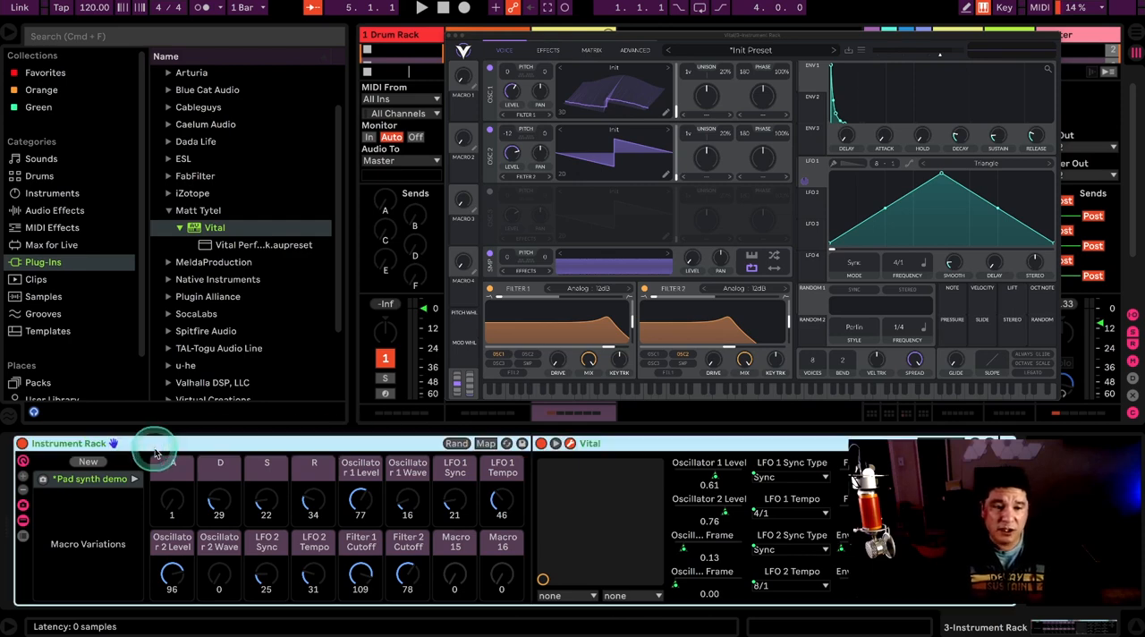
{"action": "left_click", "coordinate": [453, 444]}
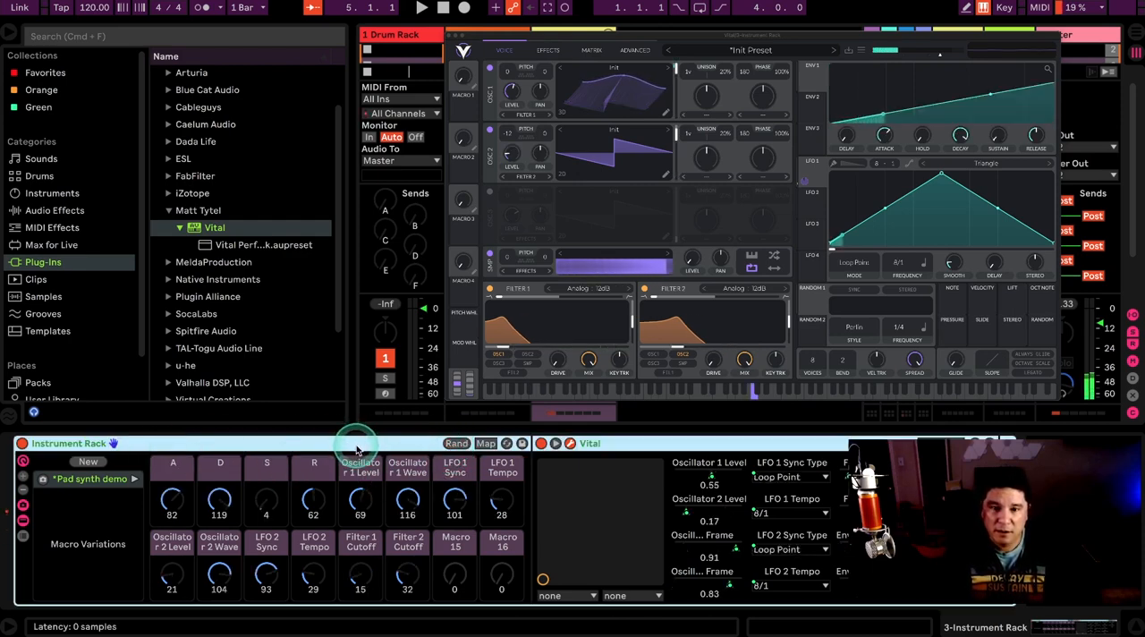
{"action": "left_click_drag", "start_coordinate": [361, 576], "coordinate": [362, 583]}
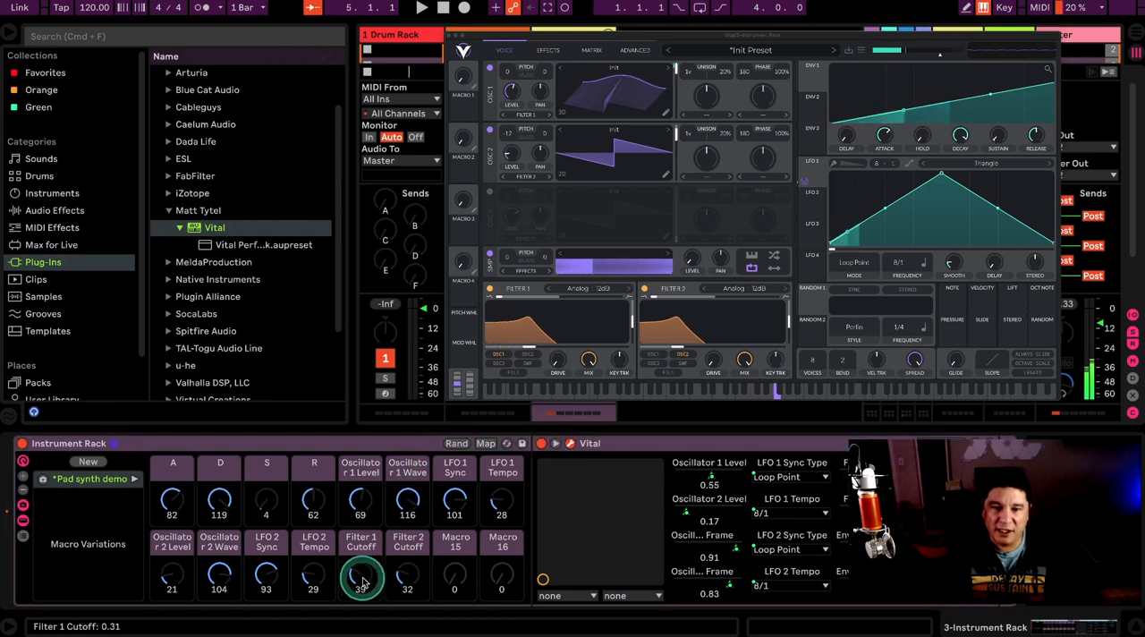
{"action": "left_click", "coordinate": [457, 443]}
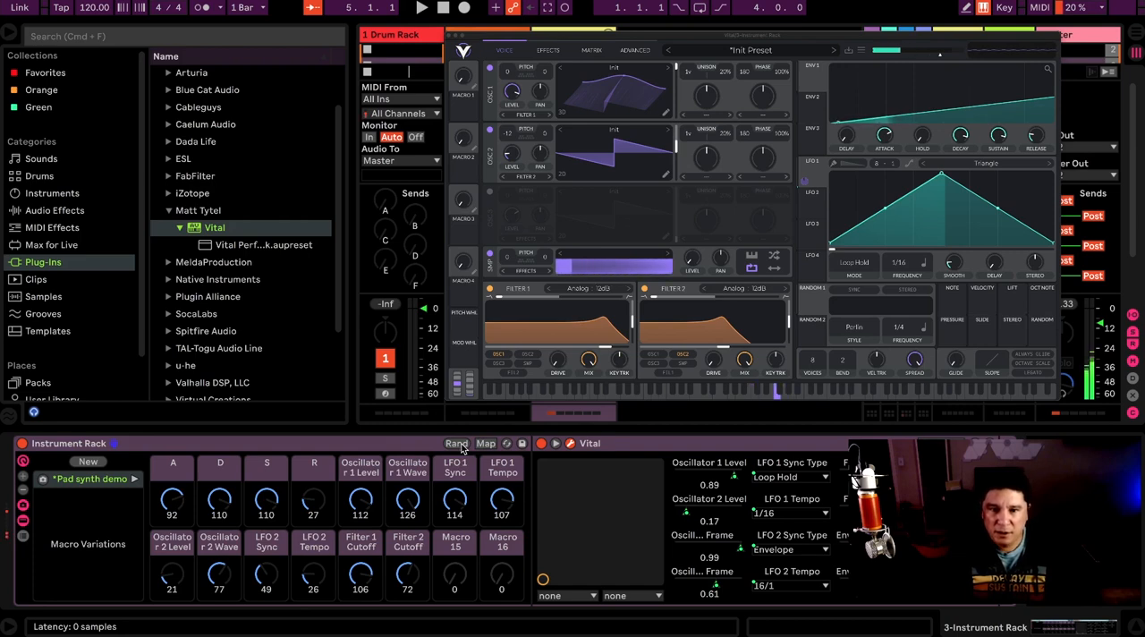
{"action": "left_click", "coordinate": [457, 444]}
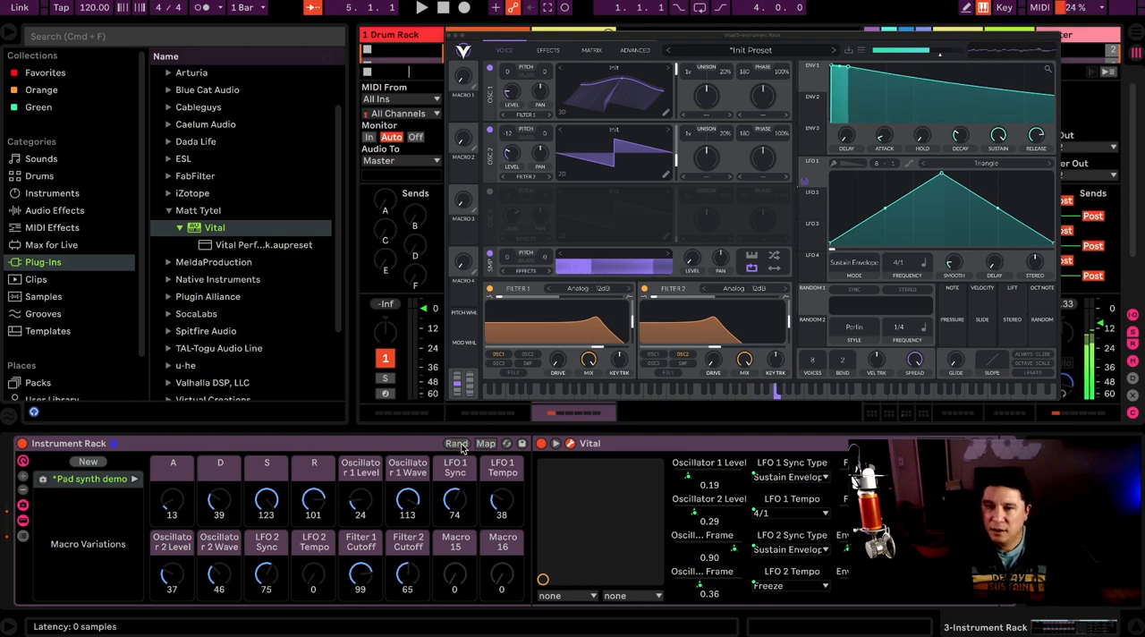
{"action": "left_click", "coordinate": [459, 444]}
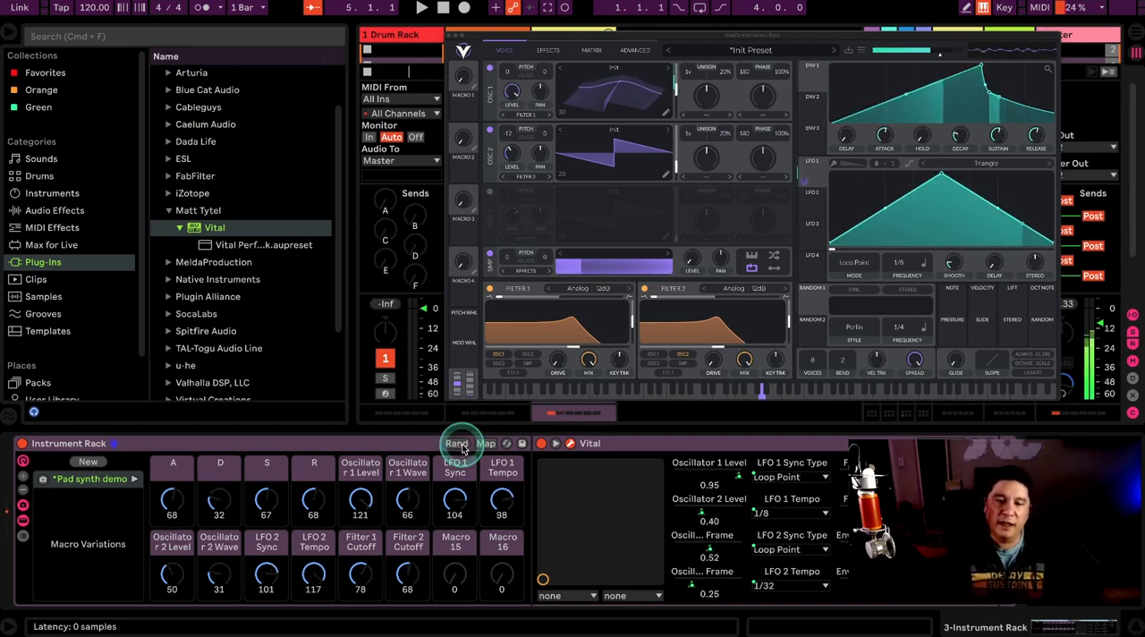
Step: Store the randomized macro settings as a new macro variation named Wobble pad
{"action": "left_click", "coordinate": [87, 462]}
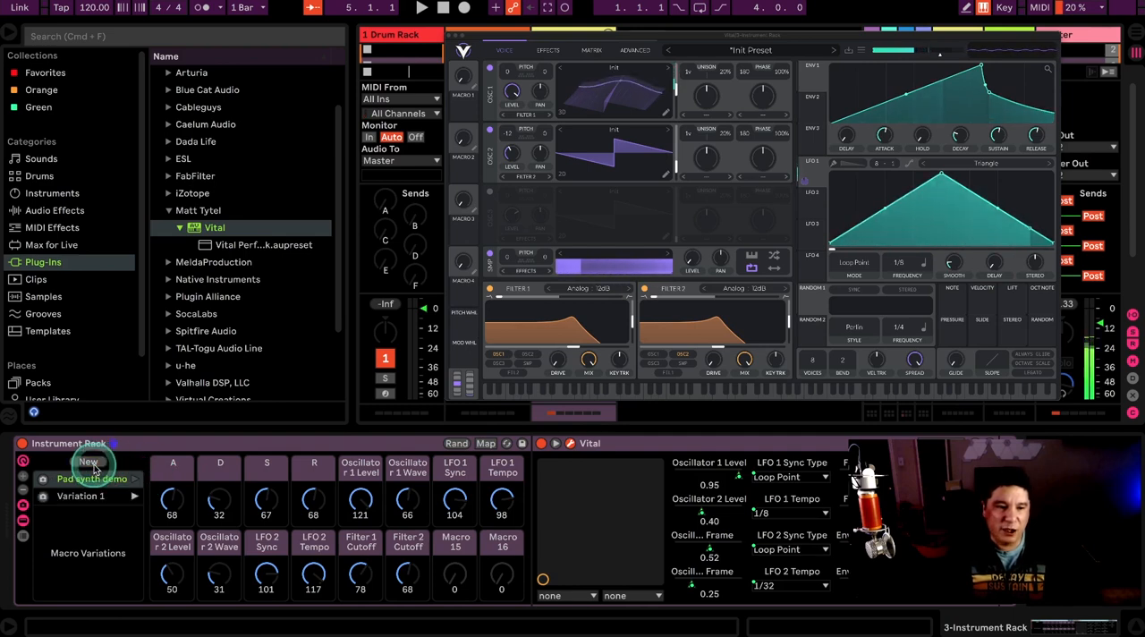
{"action": "double_click", "coordinate": [87, 496]}
{"action": "type", "text": "Wobble pad"}
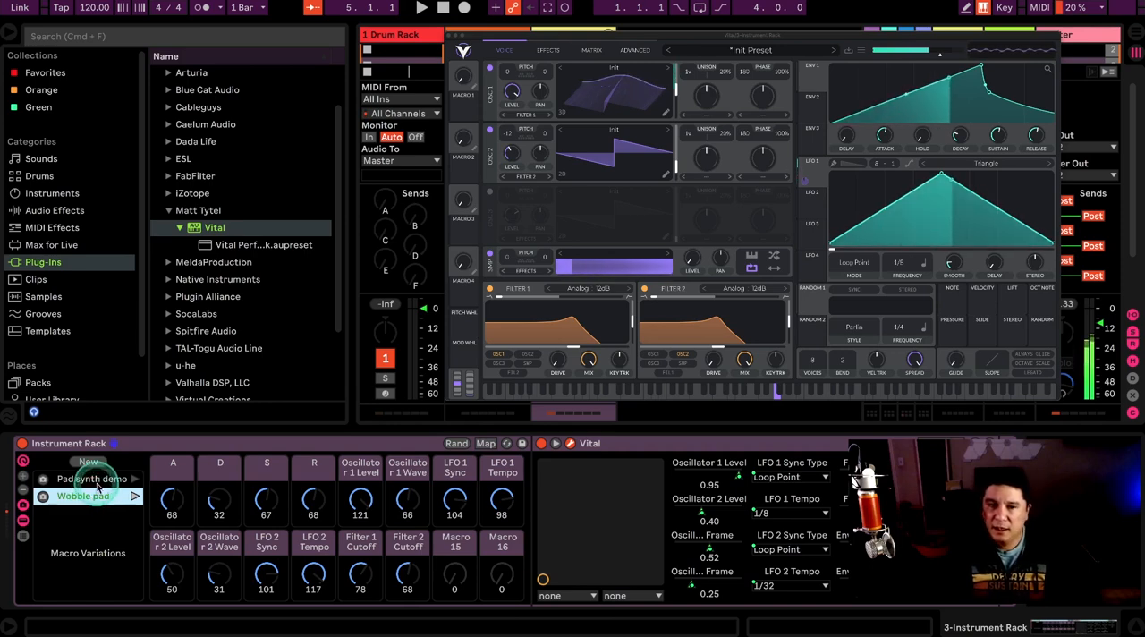
Step: Recall the Pad synth demo variation and then the Wobble pad variation to compare their sounds
{"action": "left_click", "coordinate": [105, 480]}
{"action": "left_click", "coordinate": [133, 479]}
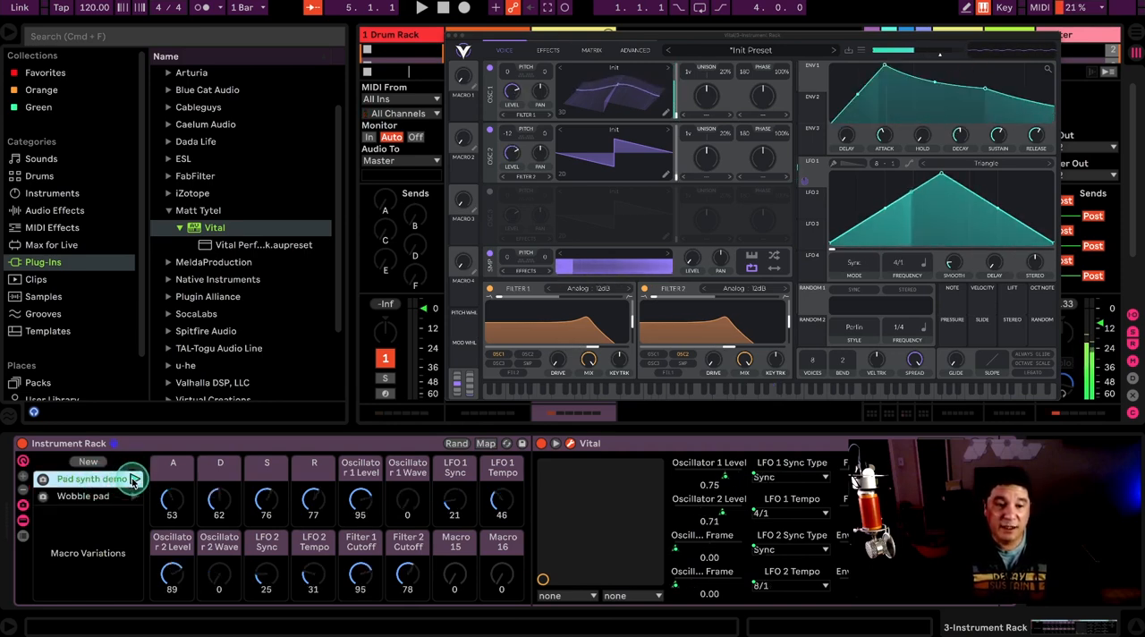
{"action": "left_click", "coordinate": [286, 444]}
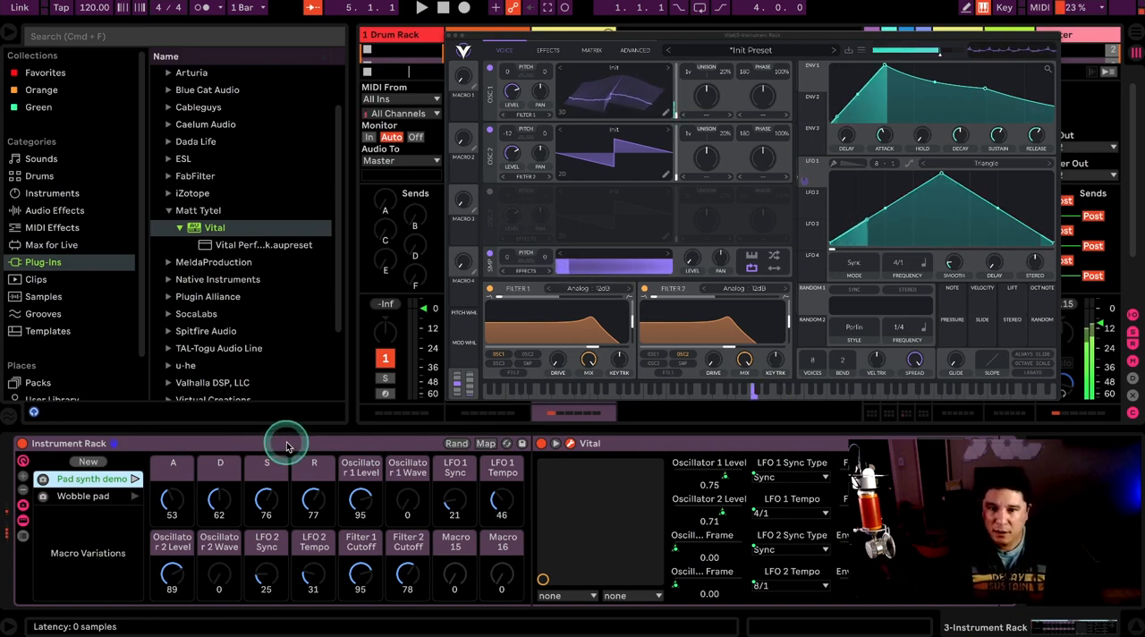
{"action": "left_click", "coordinate": [109, 497]}
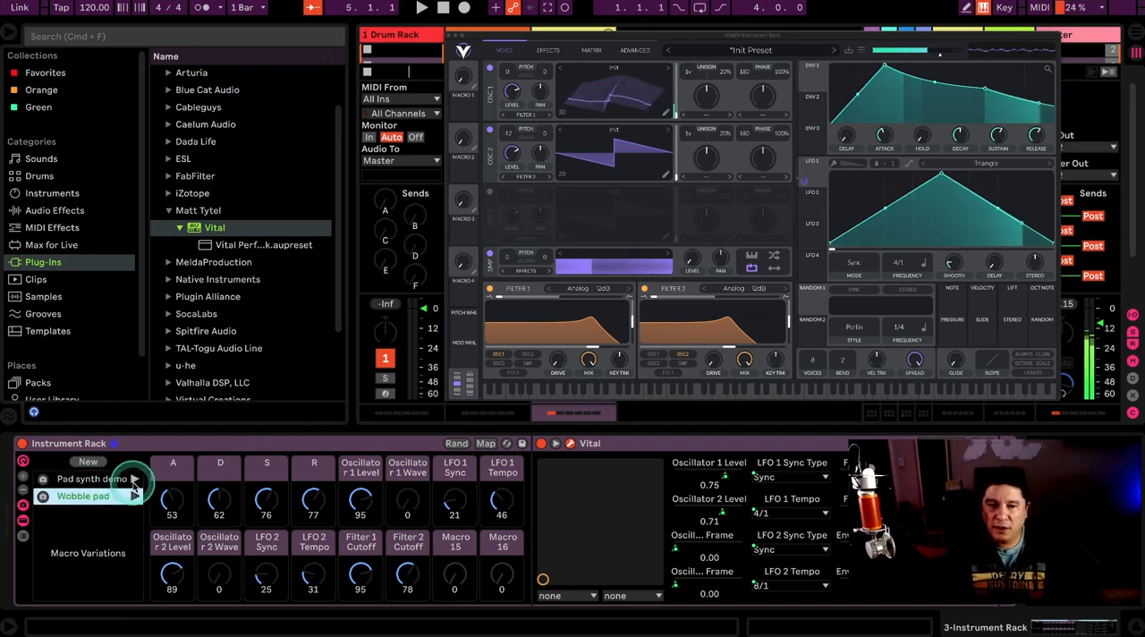
{"action": "left_click", "coordinate": [135, 495]}
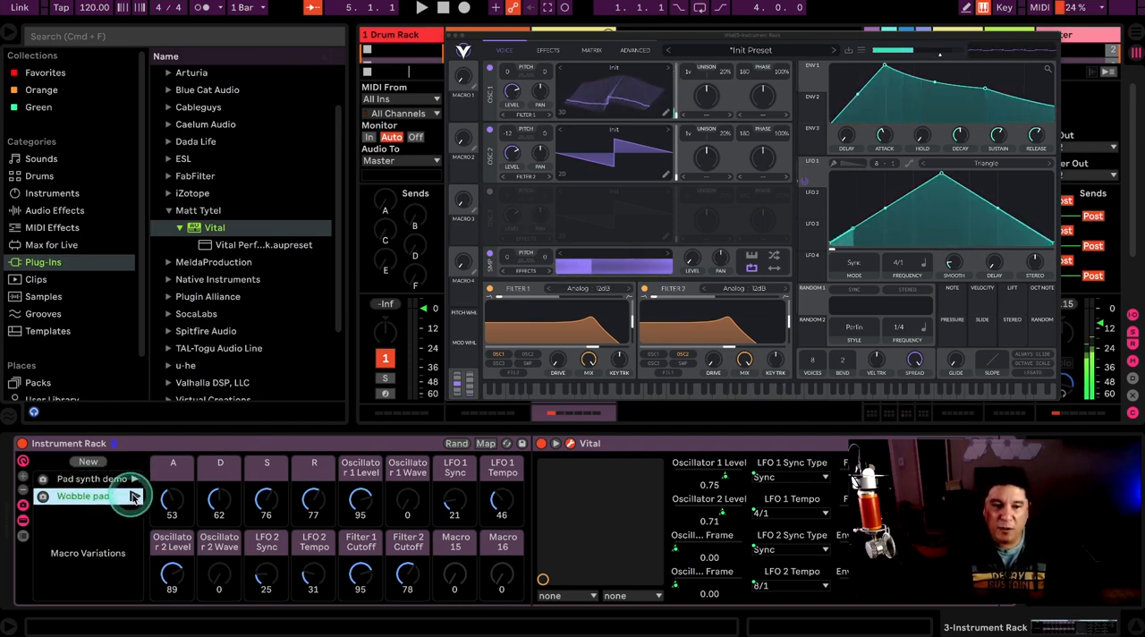
{"action": "left_click", "coordinate": [281, 442]}
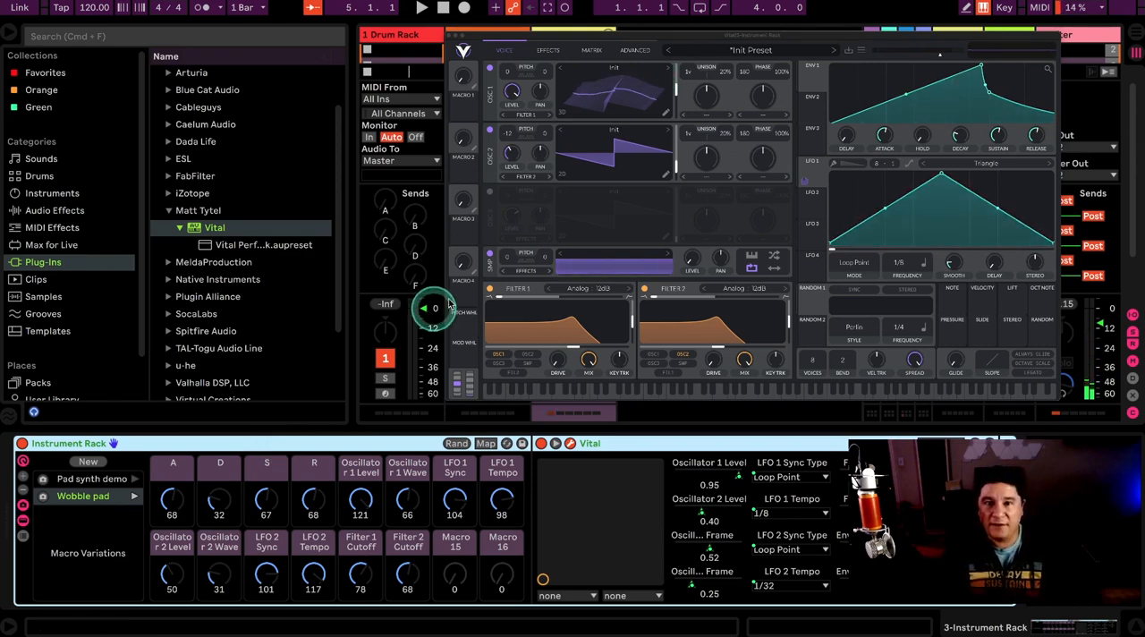
Step: Collapse Vital's parameter display in the device chain and close its plug-in window
{"action": "left_click", "coordinate": [569, 444]}
{"action": "left_click", "coordinate": [569, 443]}
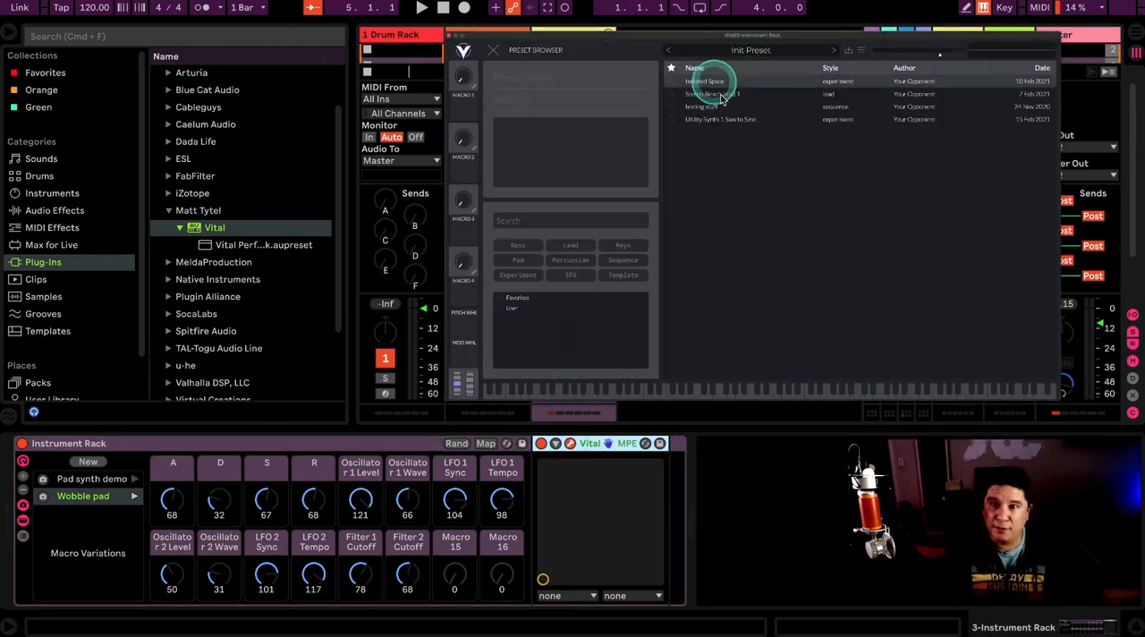
{"action": "left_click", "coordinate": [497, 50]}
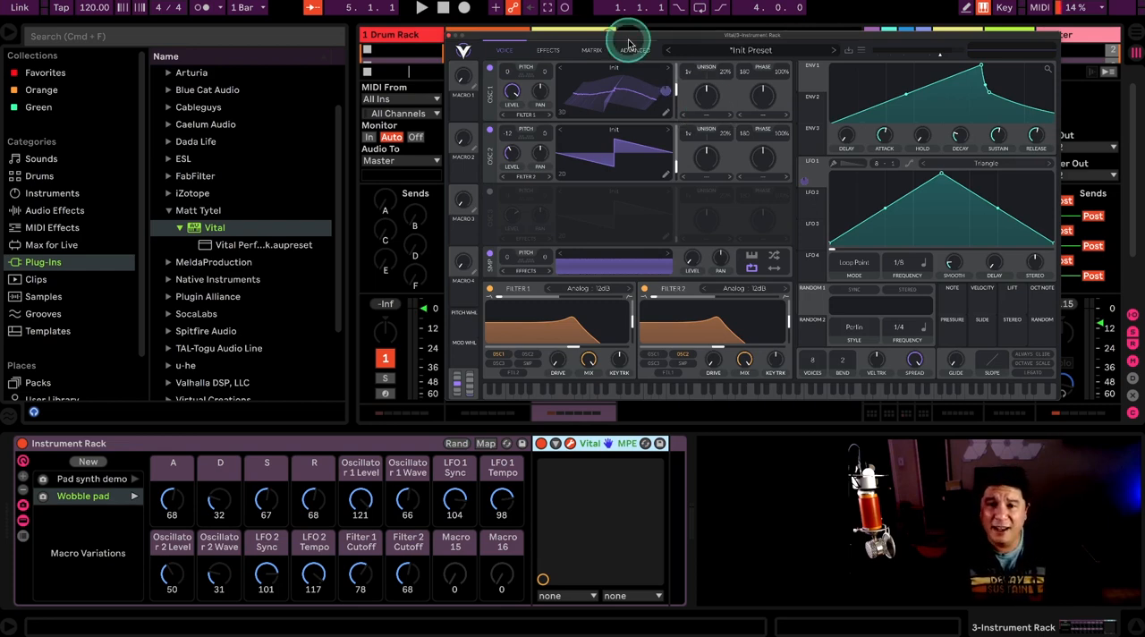
{"action": "left_click_drag", "start_coordinate": [628, 42], "coordinate": [606, 51]}
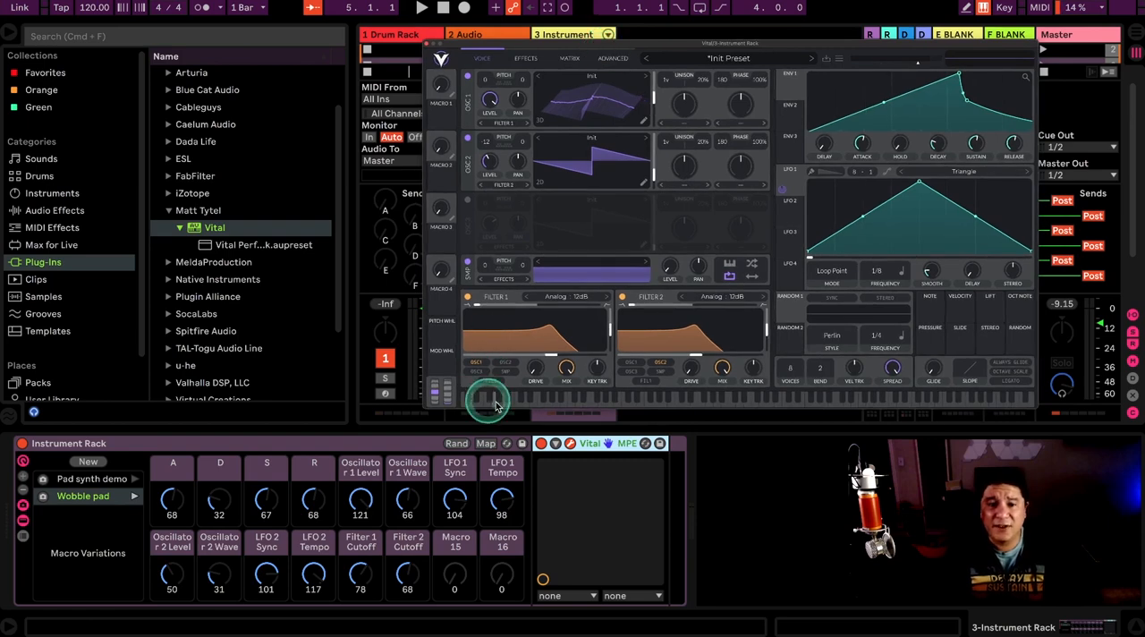
{"action": "left_click", "coordinate": [336, 441]}
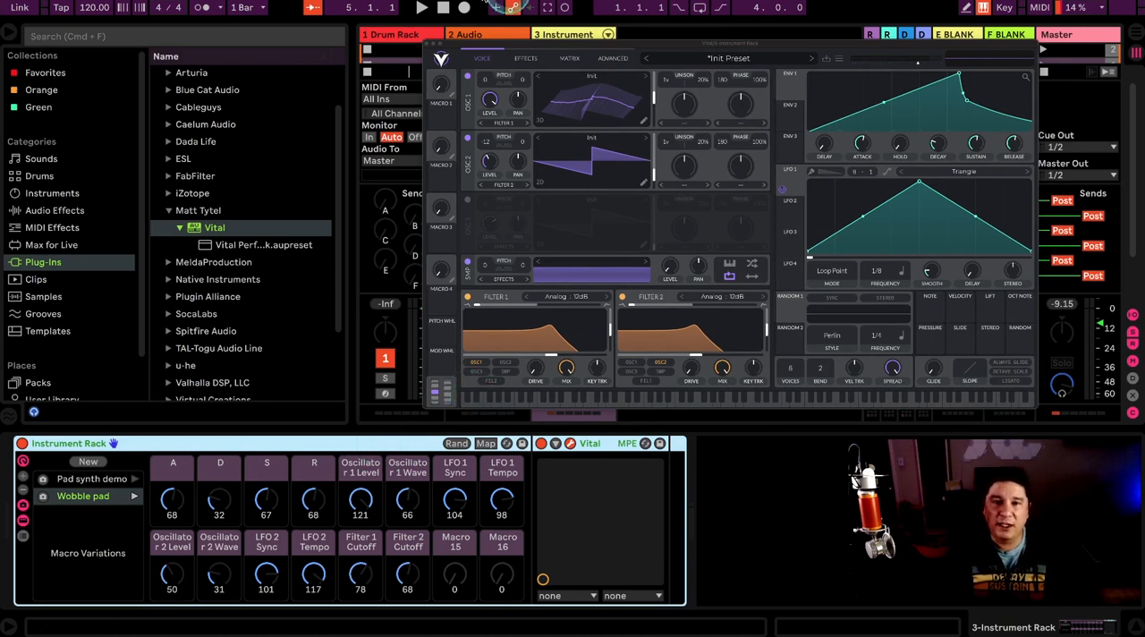
{"action": "left_click", "coordinate": [426, 43]}
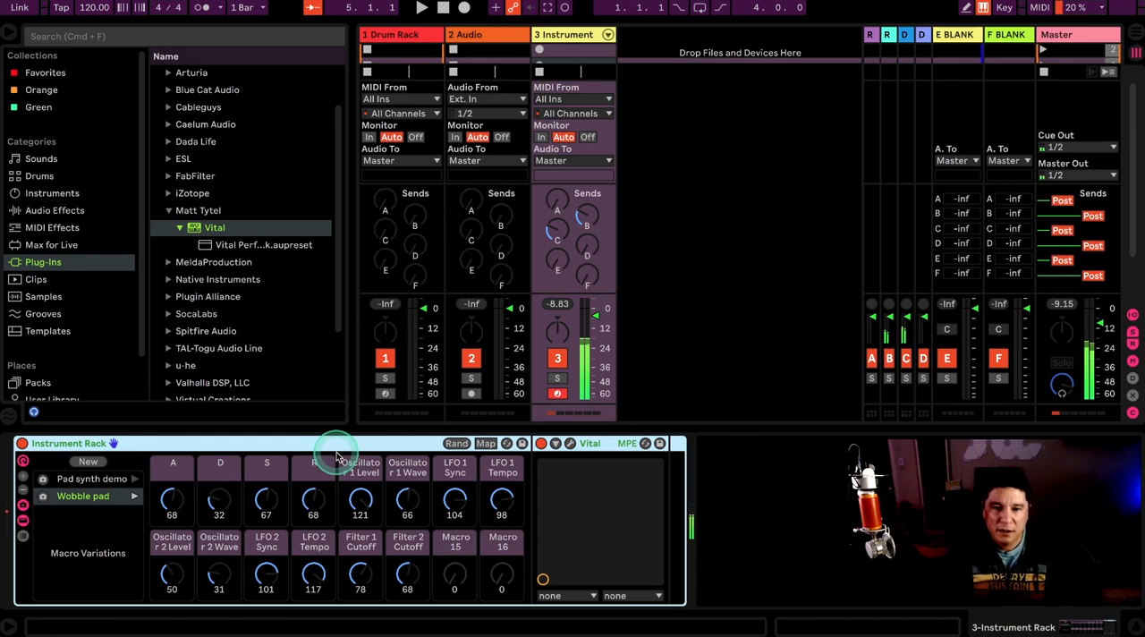
Step: Randomize the rack's macros three more times with the Vital window closed, keeping the Instrument Rack selected
{"action": "left_click", "coordinate": [456, 444]}
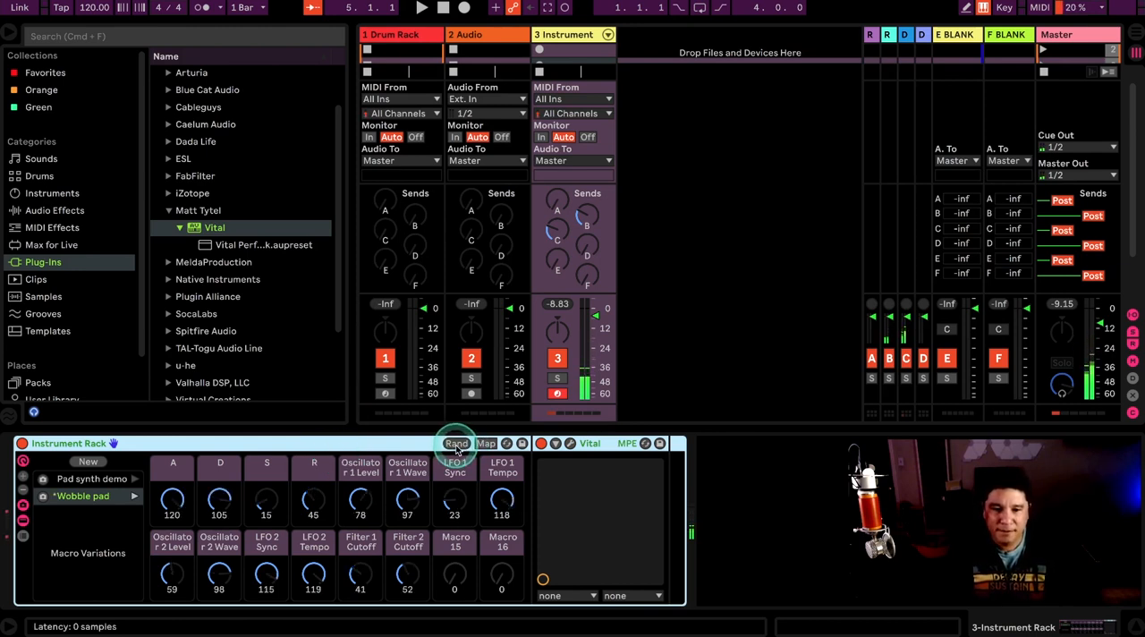
{"action": "left_click", "coordinate": [456, 444]}
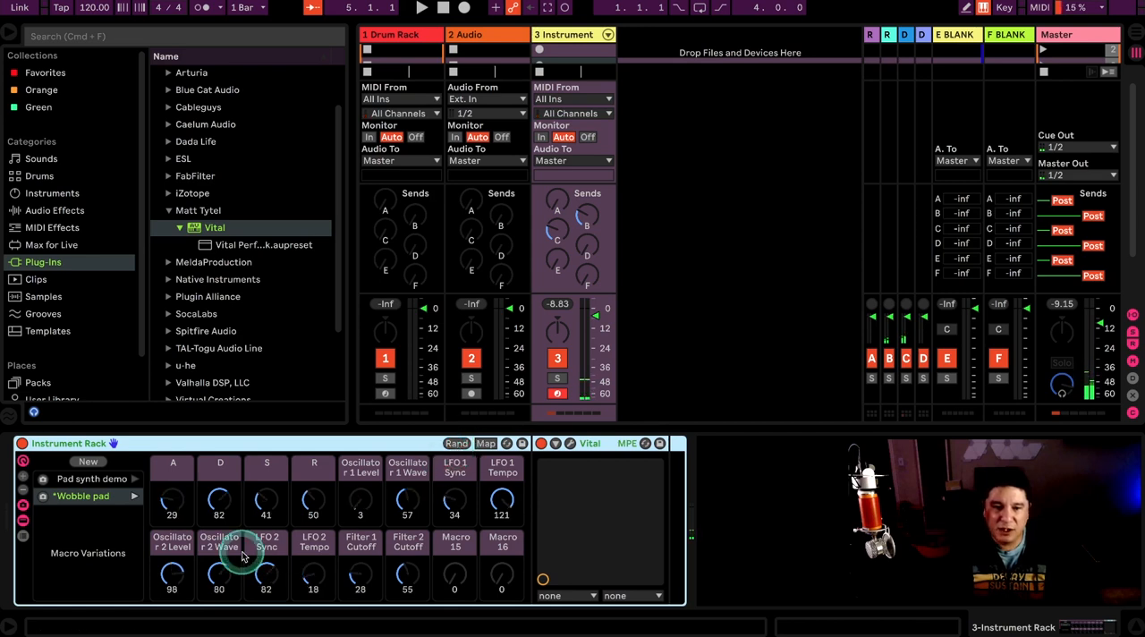
{"action": "left_click", "coordinate": [455, 443]}
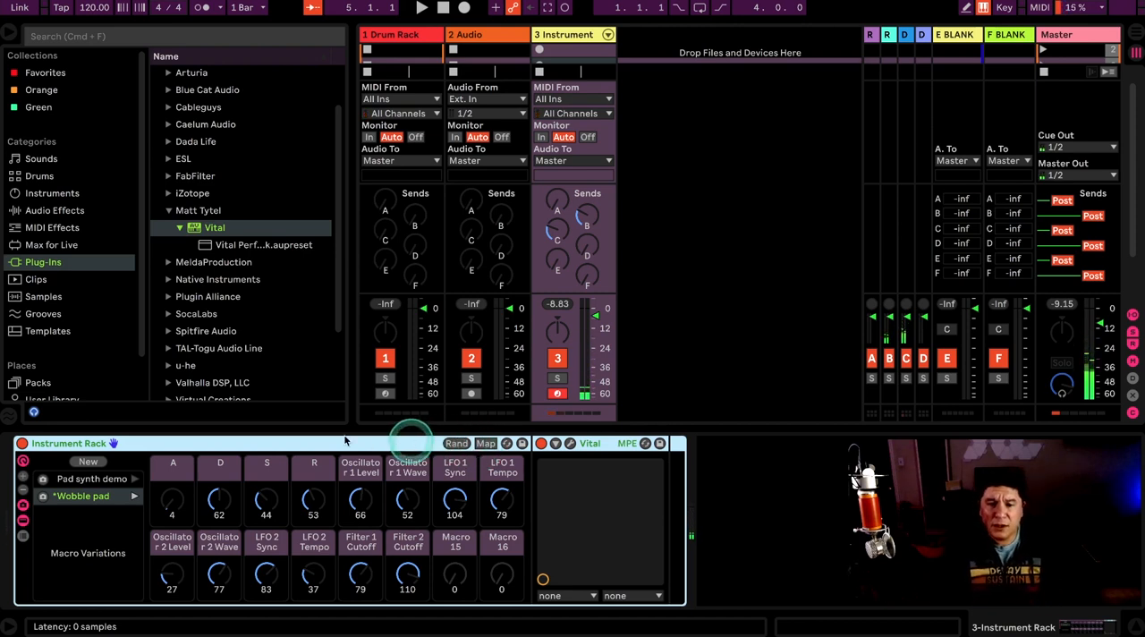
{"action": "left_click", "coordinate": [556, 35]}
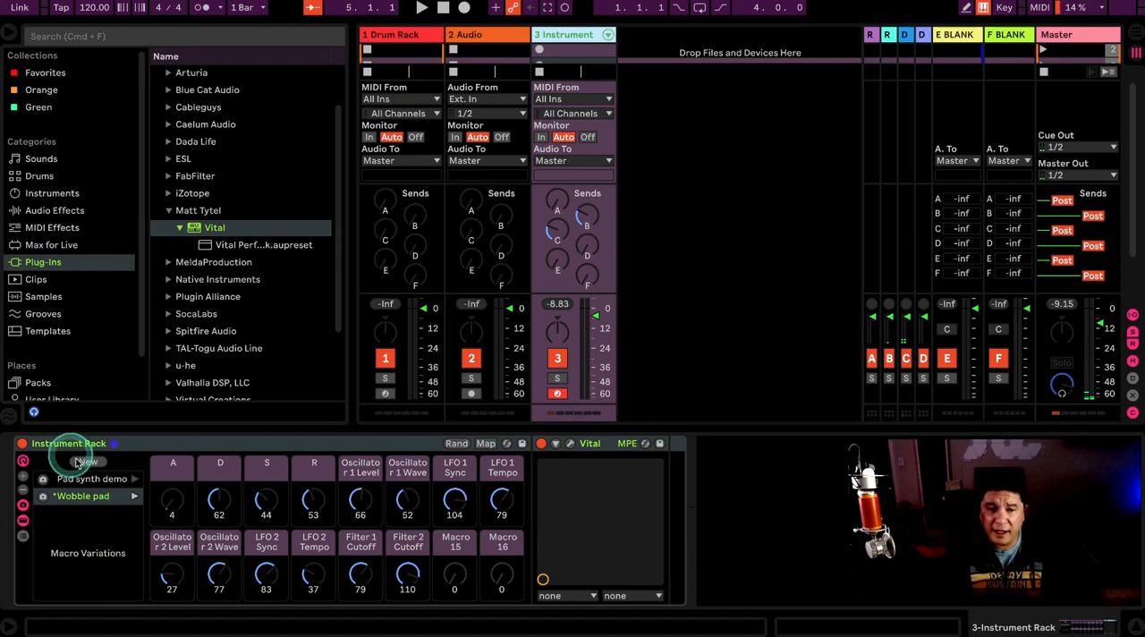
{"action": "left_click", "coordinate": [204, 440]}
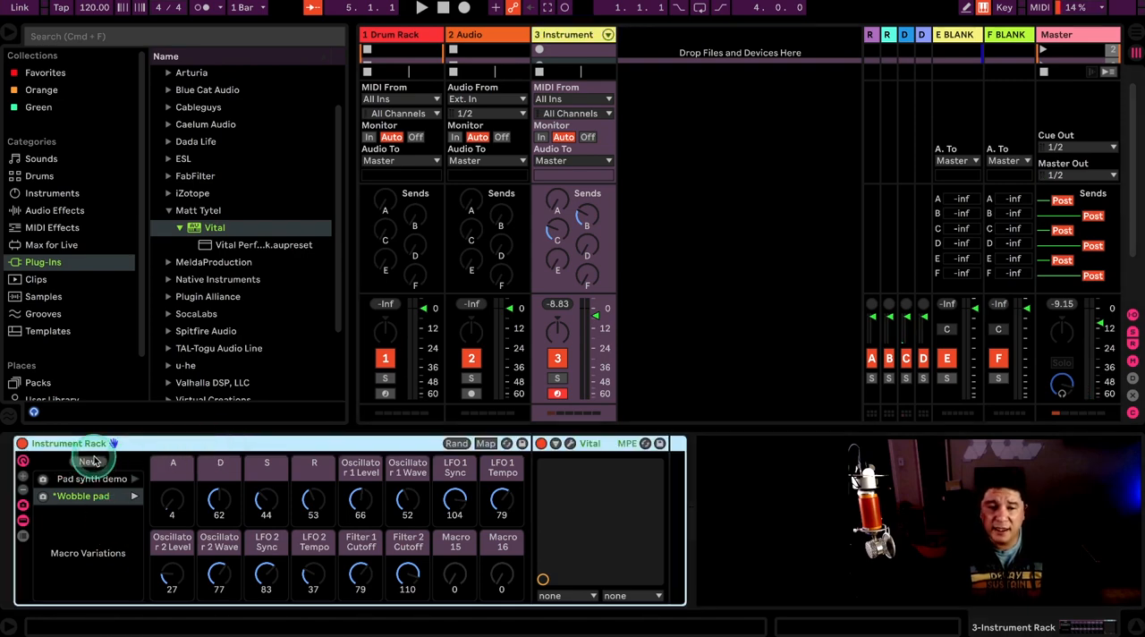
Step: Examine the macro variation controls available in MIDI mapping mode, briefly showing the Info View for help
{"action": "key", "text": "super+m"}
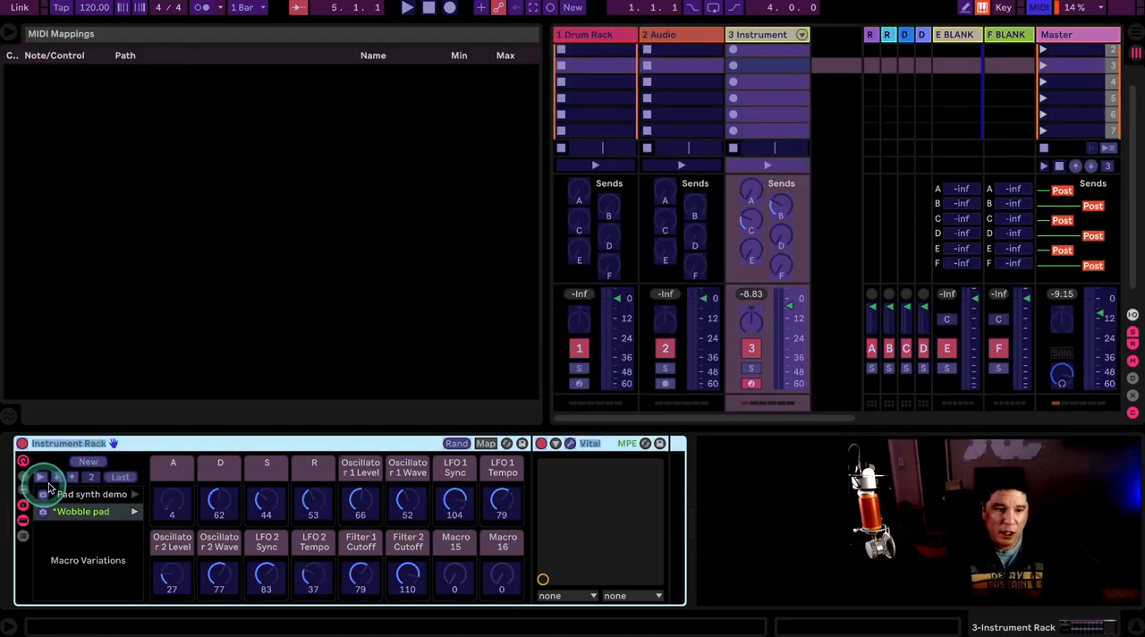
{"action": "key", "text": "super+m"}
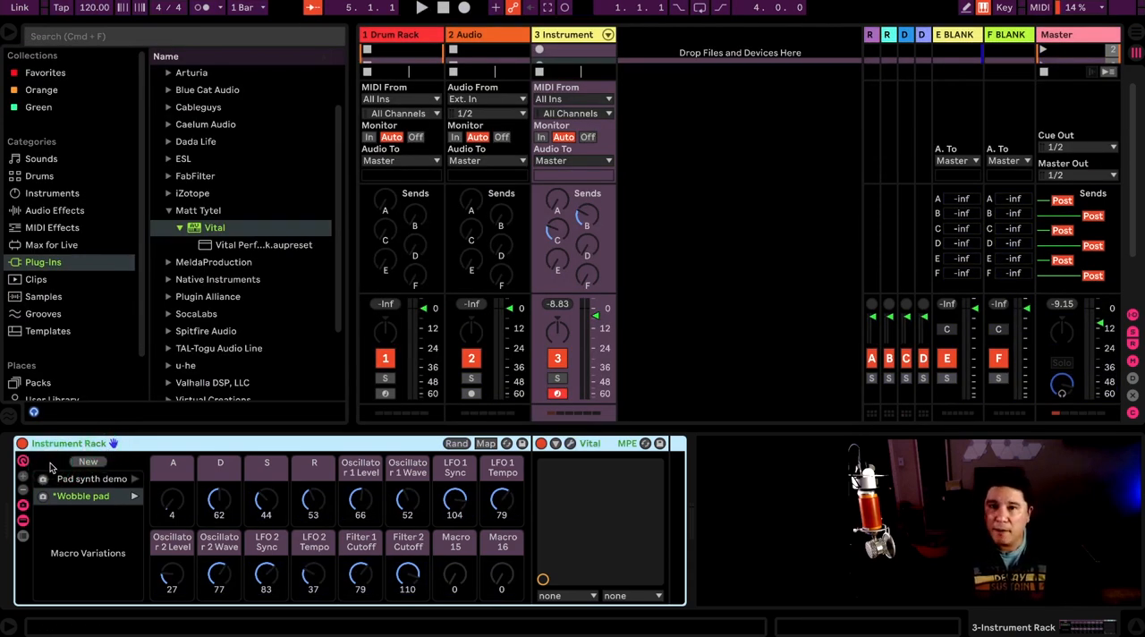
{"action": "key", "text": "super+m"}
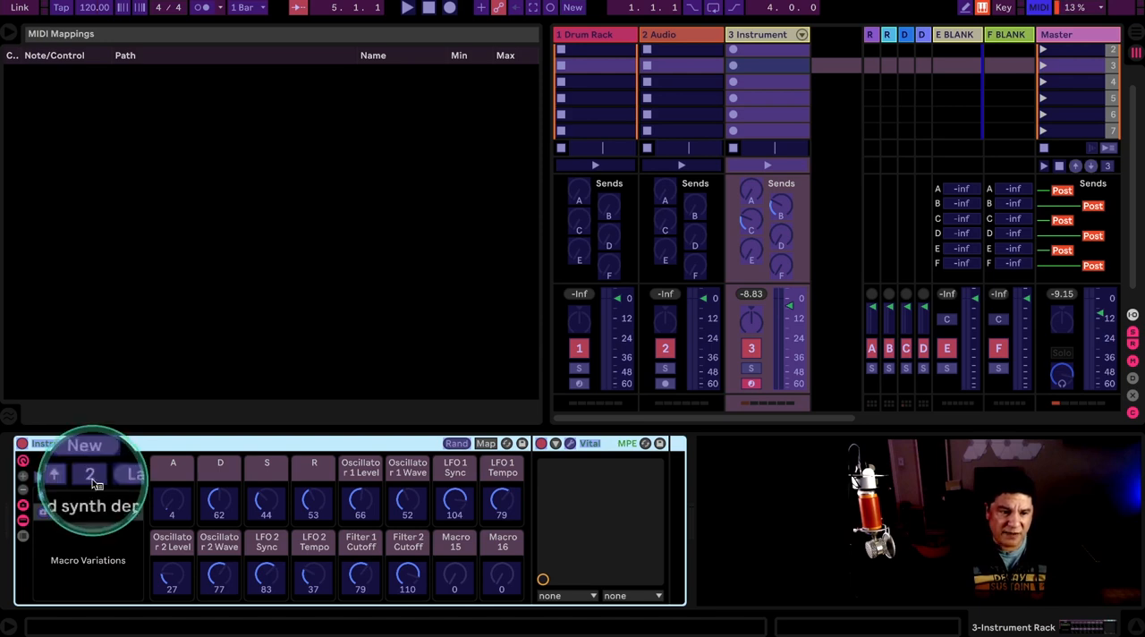
{"action": "key", "text": "shift+question"}
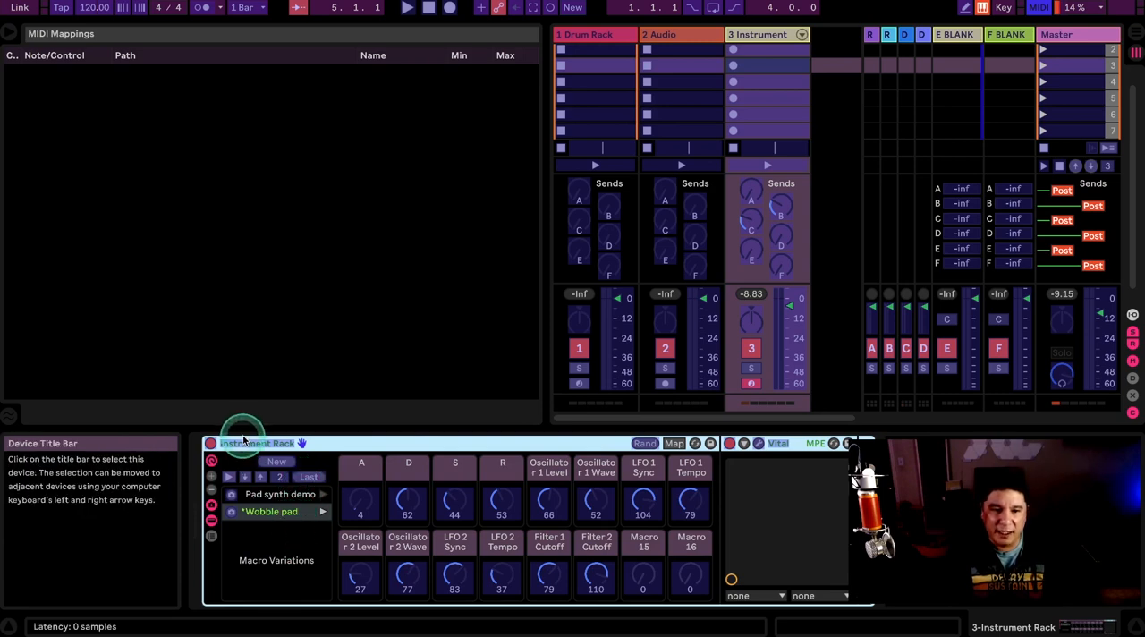
{"action": "key", "text": "super+m"}
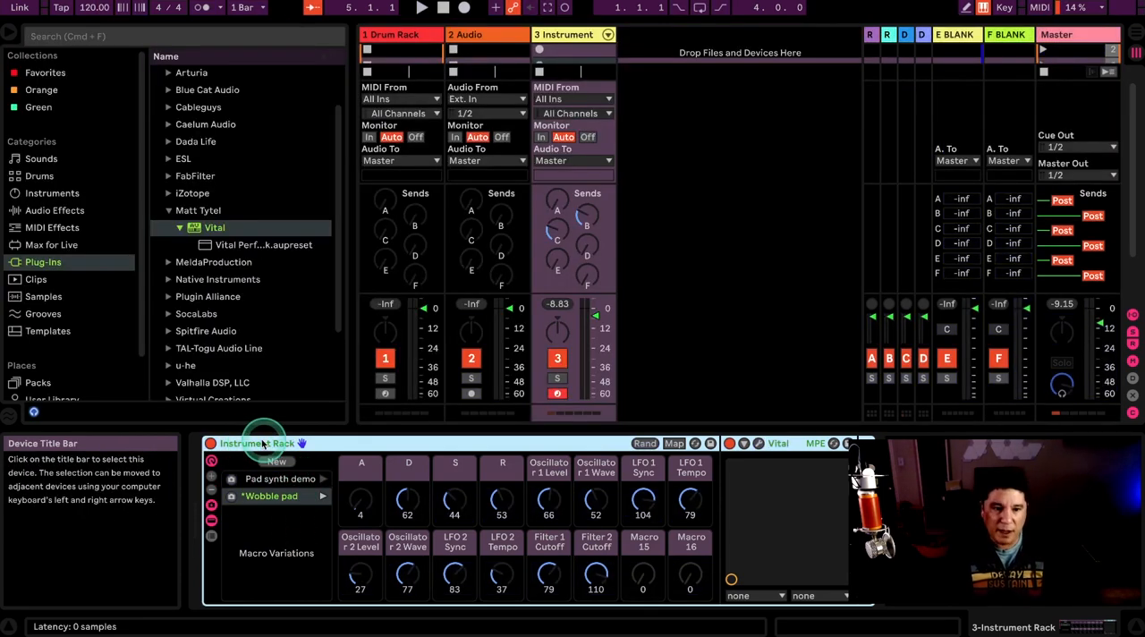
{"action": "key", "text": "shift+/"}
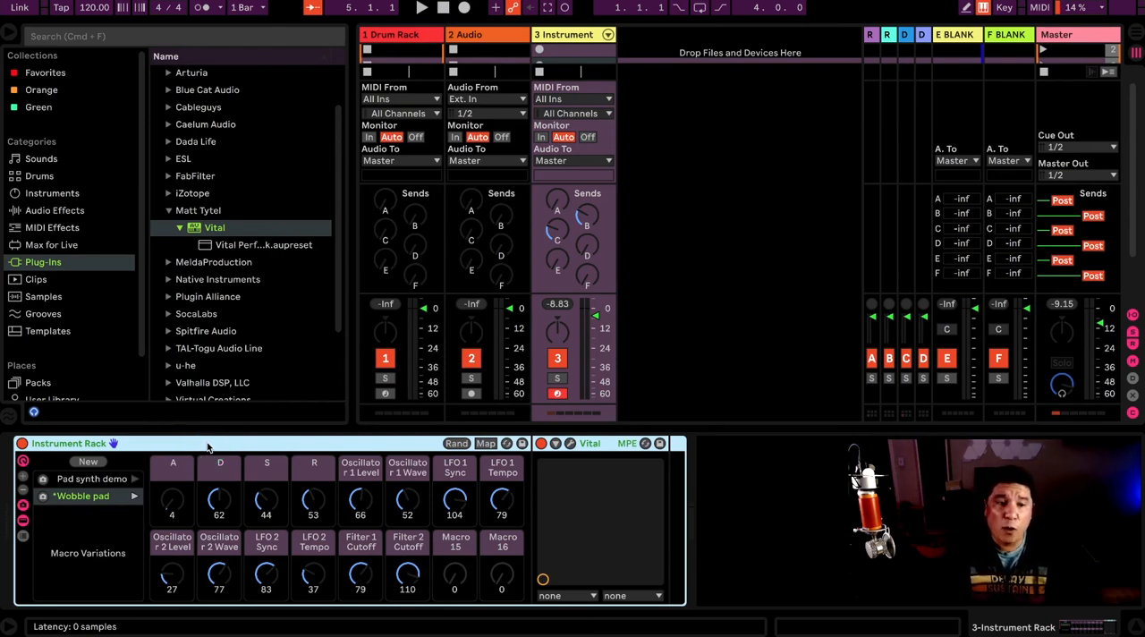
Step: Select the Vital Performance Rack Wavetable map in the device chain of the prepared performance set
{"action": "scroll", "coordinate": [413, 398], "scroll_direction": "down", "scroll_amount": 2}
{"action": "left_click", "coordinate": [217, 225]}
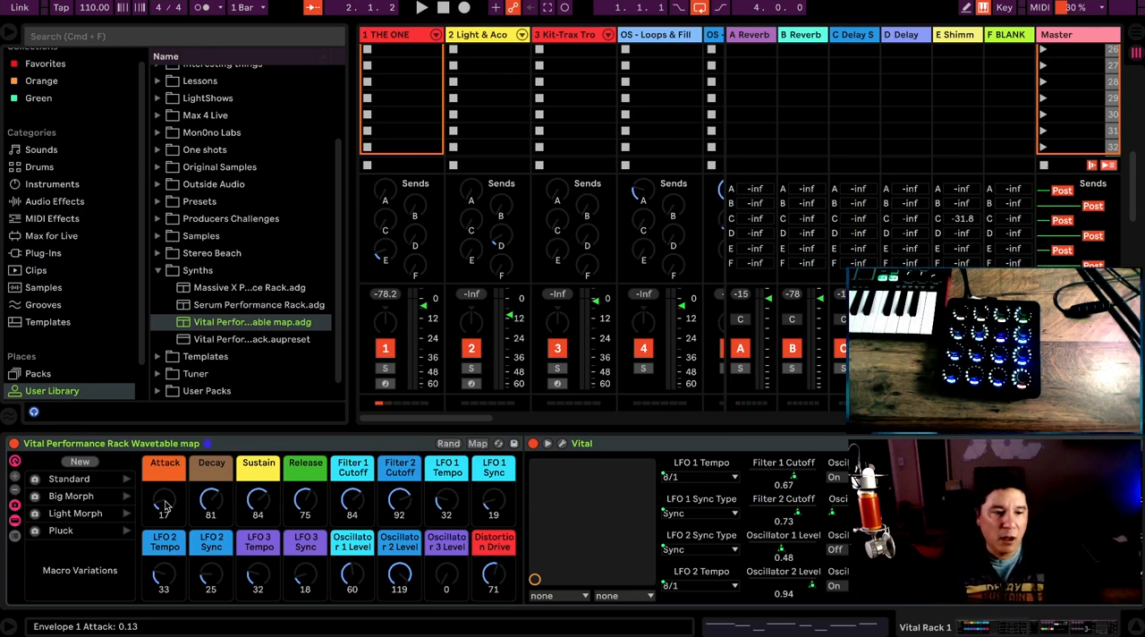
{"action": "left_click", "coordinate": [85, 512]}
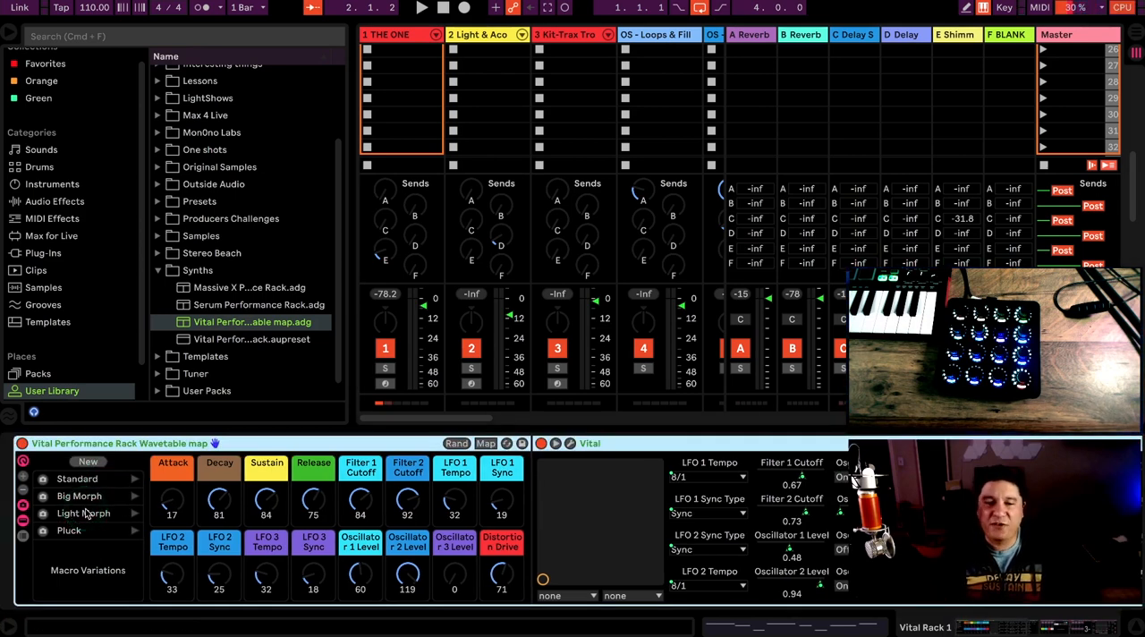
{"action": "left_click", "coordinate": [132, 452]}
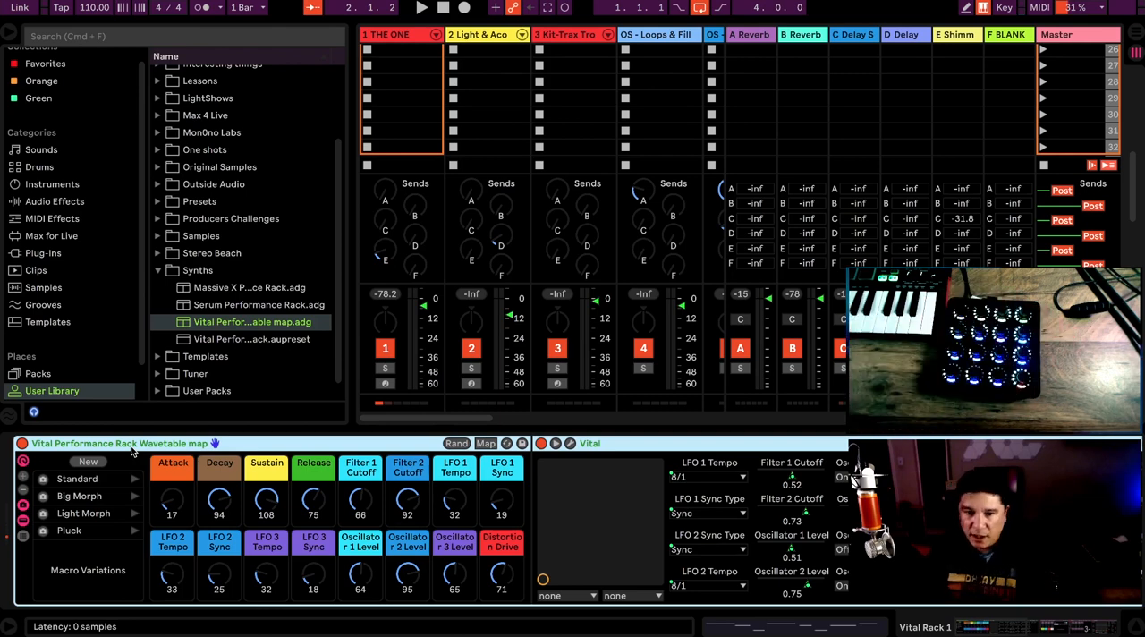
Step: Open Vital's plug-in window from the rack and move it up clear of the macro controls
{"action": "left_click", "coordinate": [493, 444]}
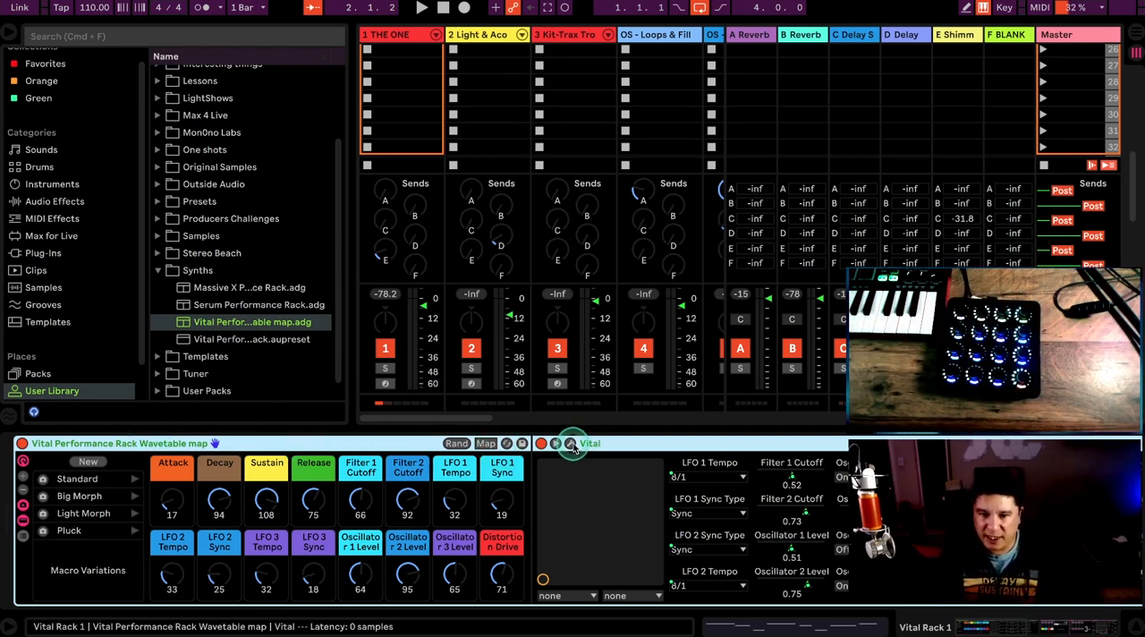
{"action": "left_click", "coordinate": [570, 443]}
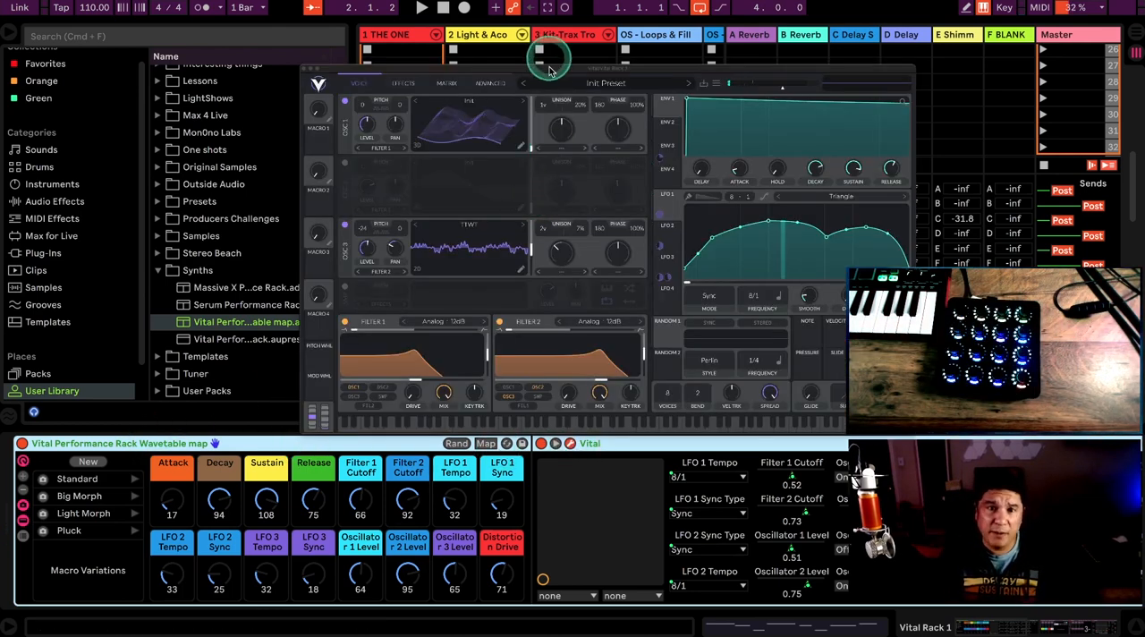
{"action": "left_click_drag", "start_coordinate": [549, 66], "coordinate": [563, 40]}
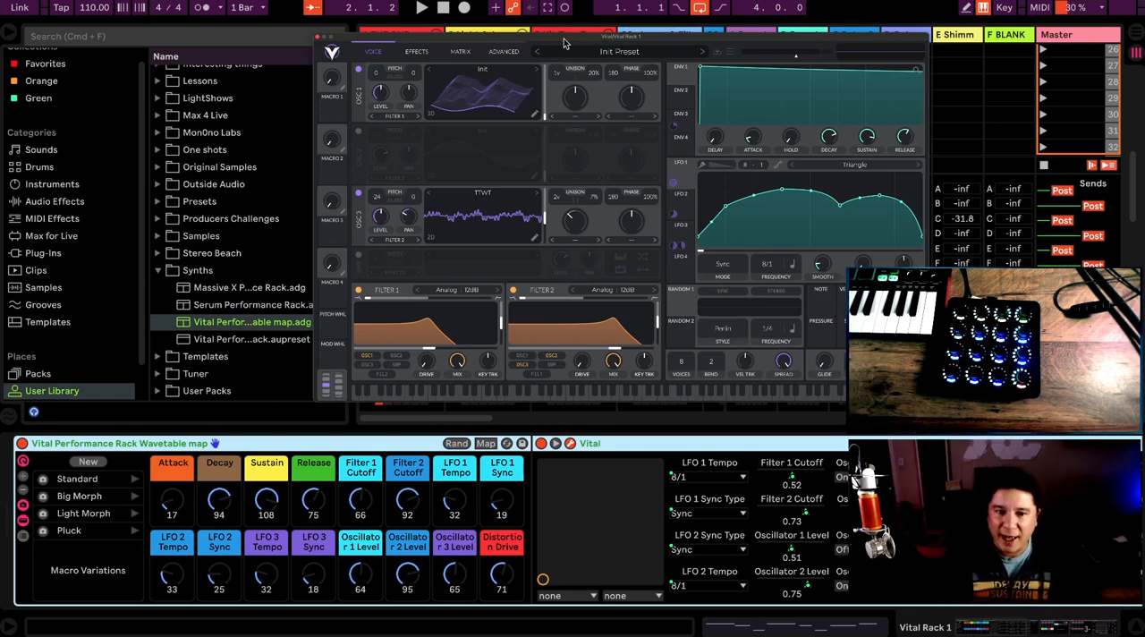
{"action": "left_click", "coordinate": [476, 133]}
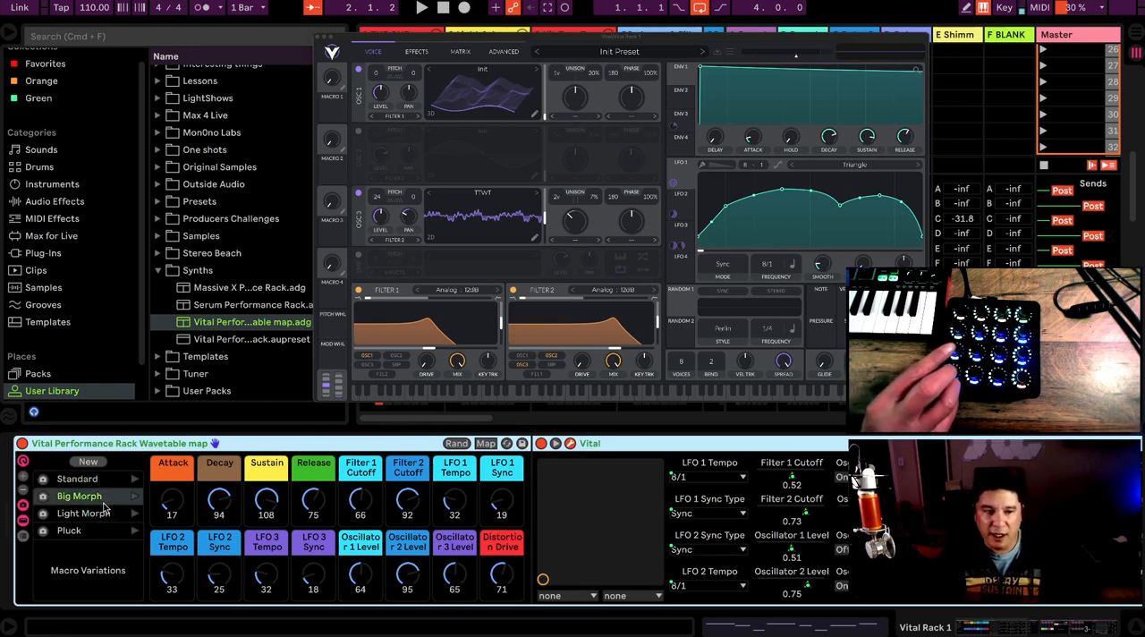
Step: Step up through the rack's macro variations to Standard, and select Big Morph
{"action": "key", "text": "Up"}
{"action": "key", "text": "Up"}
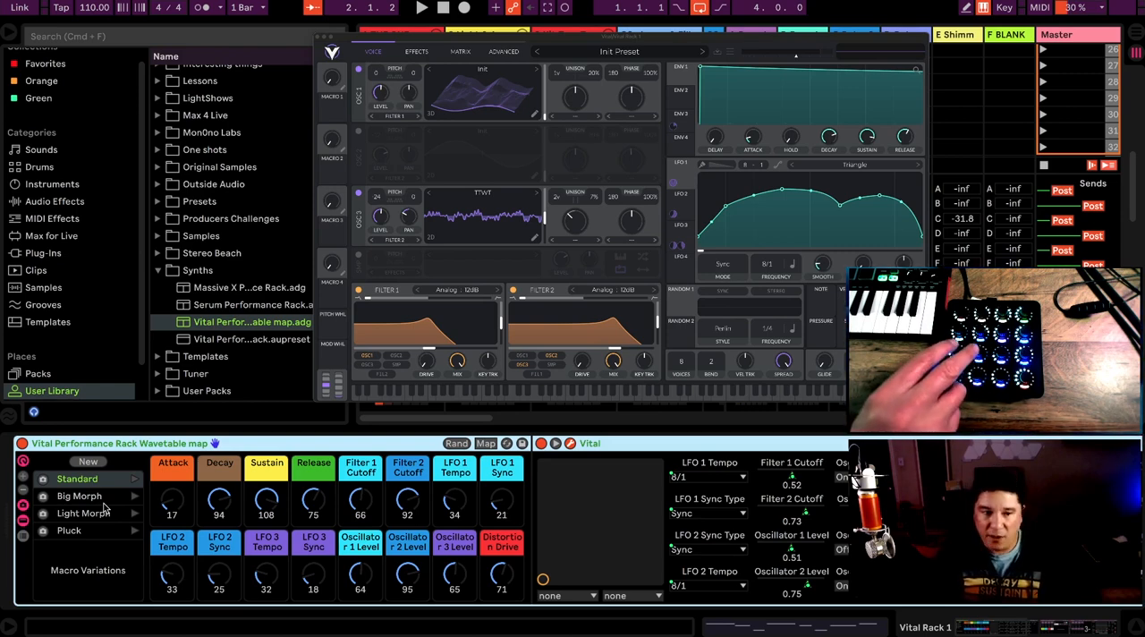
{"action": "left_click", "coordinate": [104, 502]}
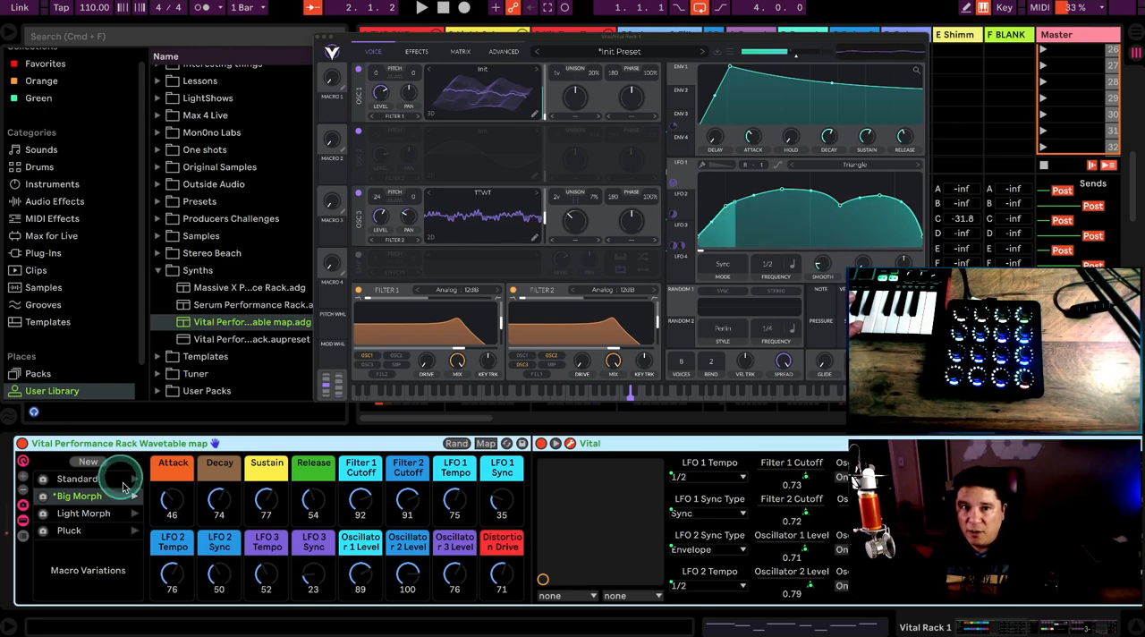
Step: Switch on Vital's second oscillator and transpose its pitch to -12 semitones
{"action": "left_click", "coordinate": [241, 322]}
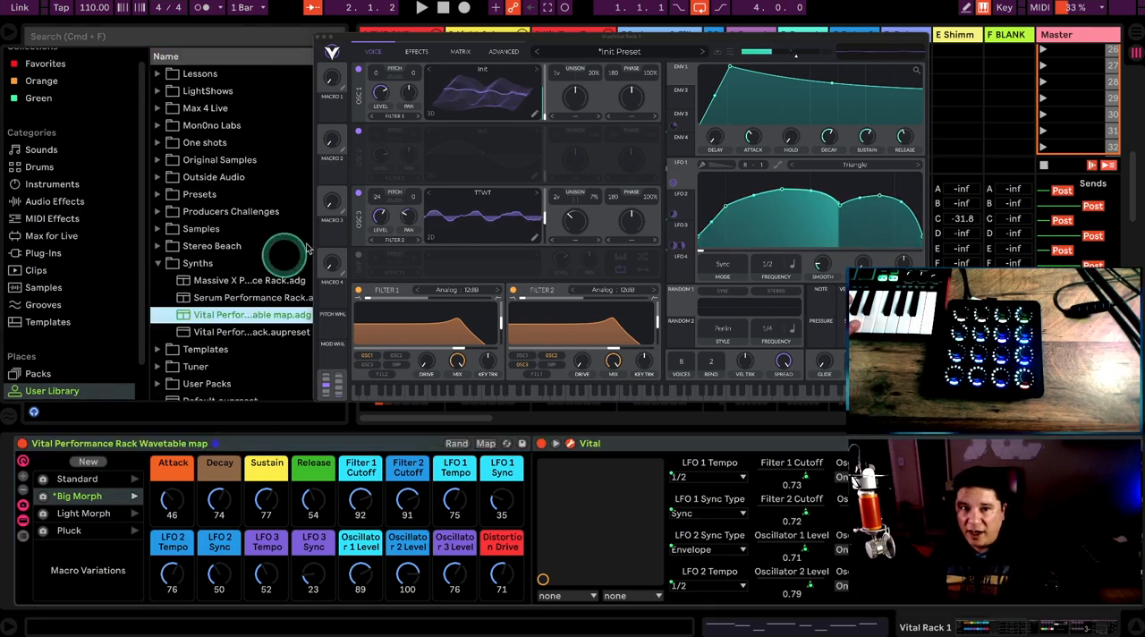
{"action": "left_click", "coordinate": [357, 132]}
{"action": "left_click_drag", "start_coordinate": [375, 135], "coordinate": [372, 170]}
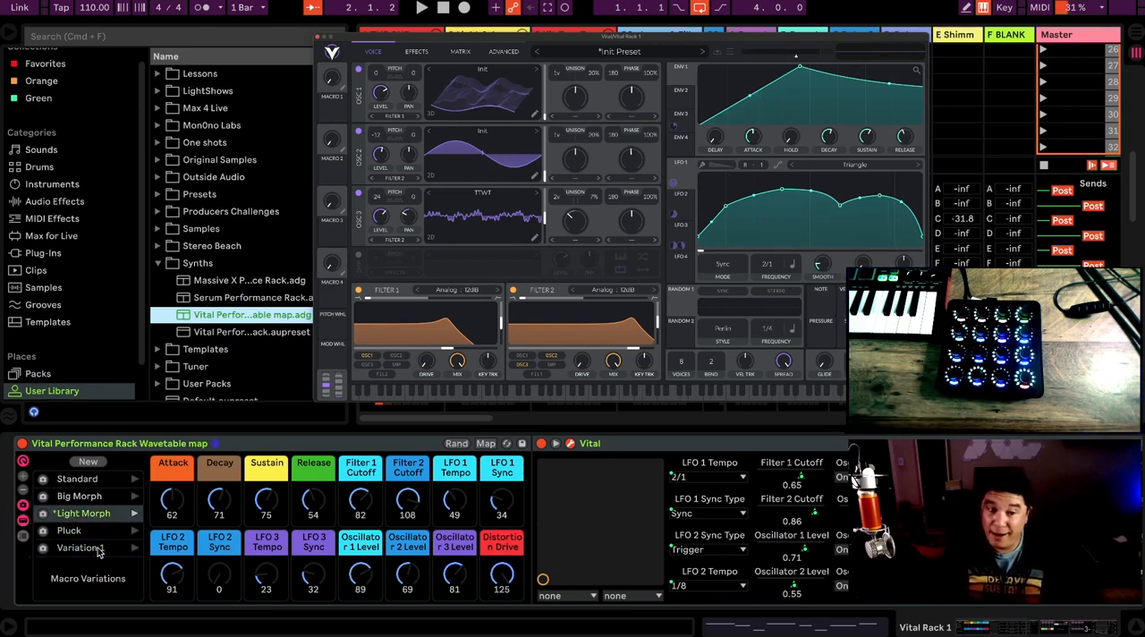
Step: Highlight the Standard variation in the rack's list and examine how the variation controls are assigned in MIDI mapping mode
{"action": "left_click", "coordinate": [144, 547]}
{"action": "scroll", "coordinate": [159, 545], "scroll_direction": "right", "scroll_amount": 2}
{"action": "scroll", "coordinate": [89, 504], "scroll_direction": "left", "scroll_amount": 2}
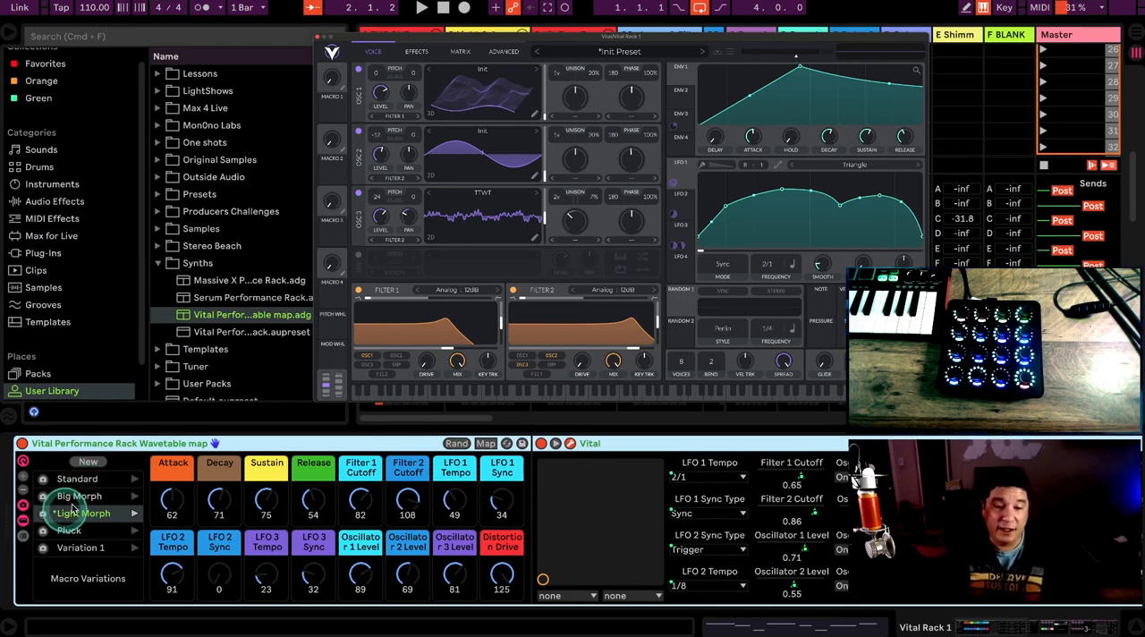
{"action": "left_click", "coordinate": [82, 483]}
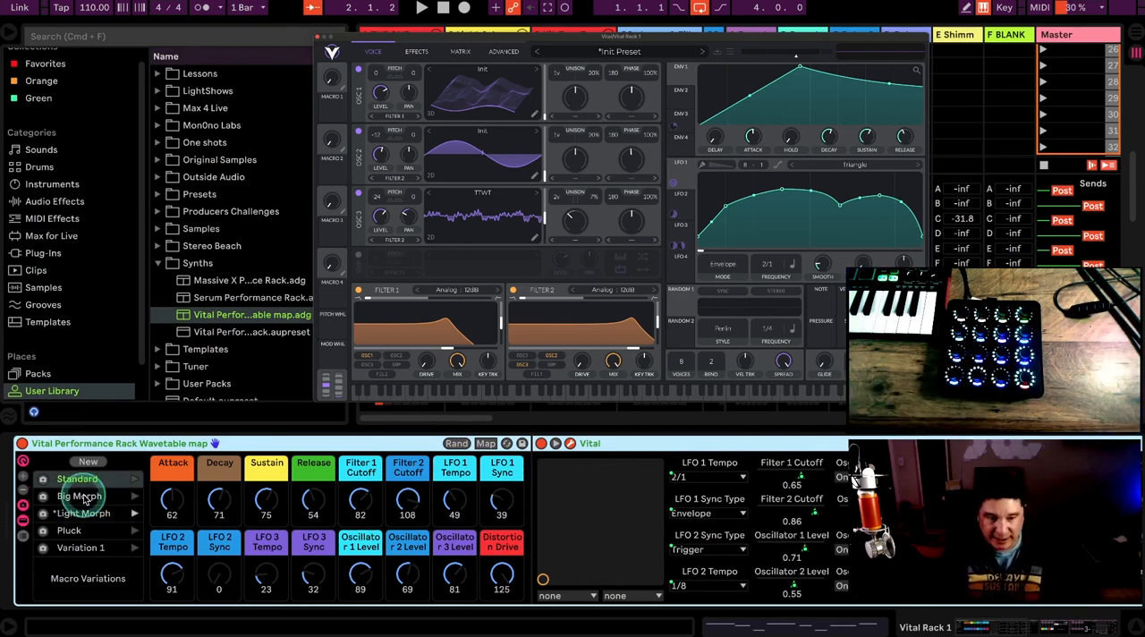
{"action": "key", "text": "super+m"}
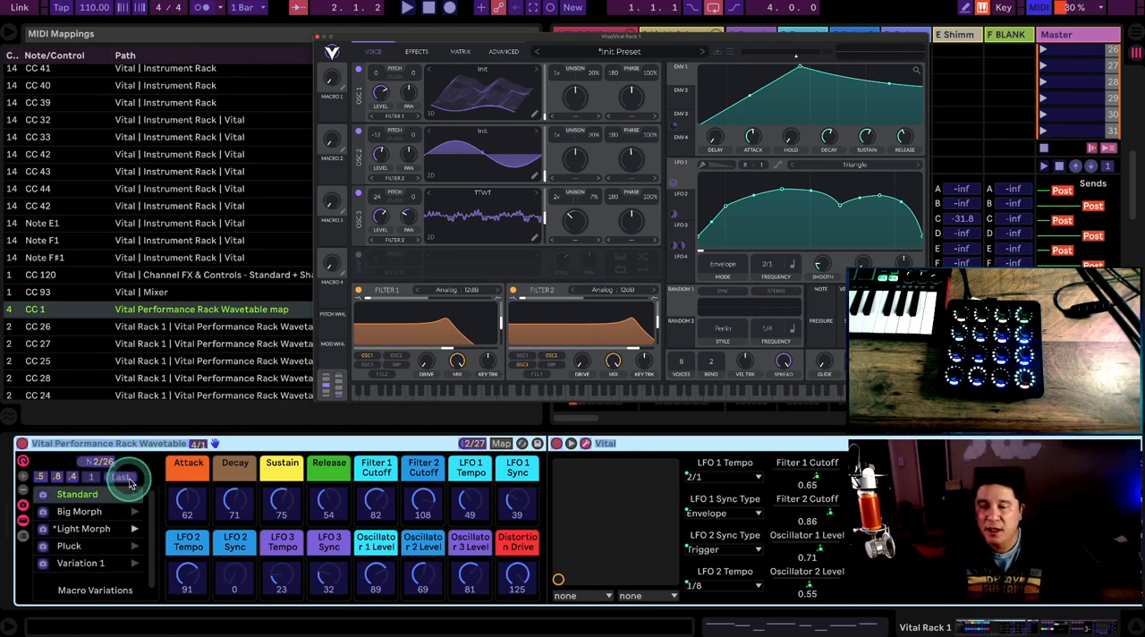
{"action": "key", "text": "super+m"}
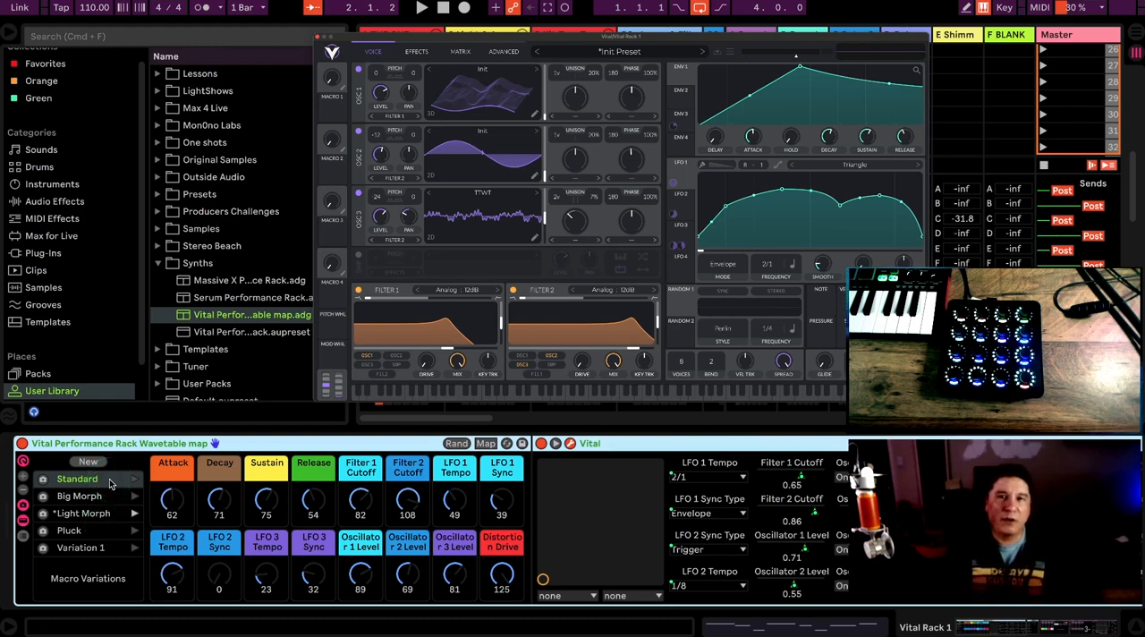
Step: Randomize the Vital Performance Rack's macros, keeping Standard highlighted in the variation list
{"action": "left_click", "coordinate": [454, 443]}
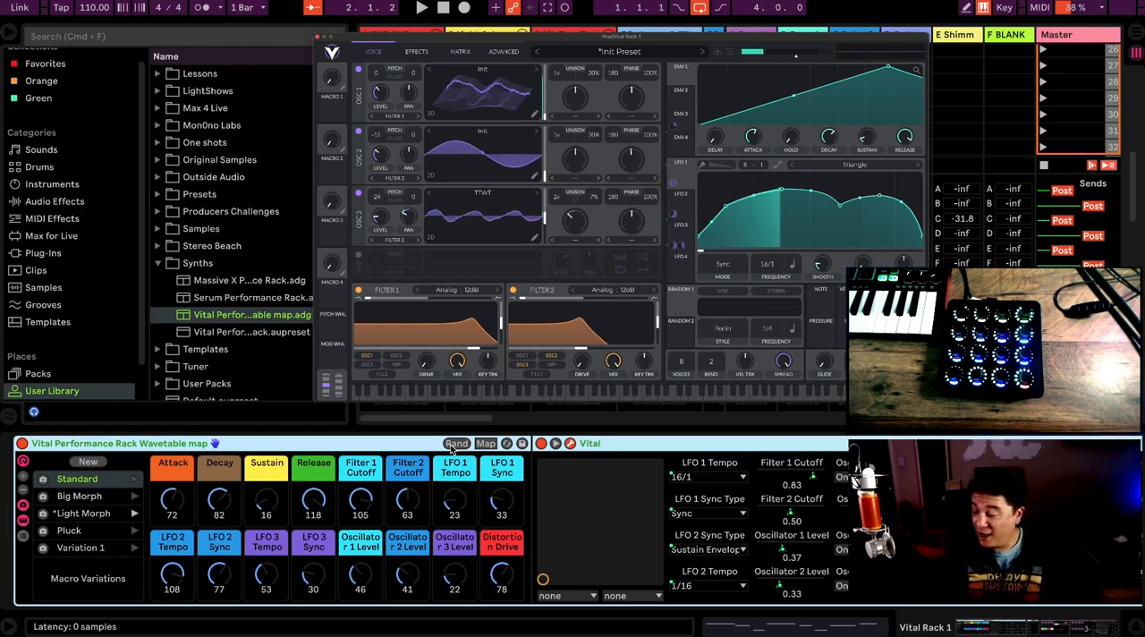
{"action": "left_click", "coordinate": [76, 480]}
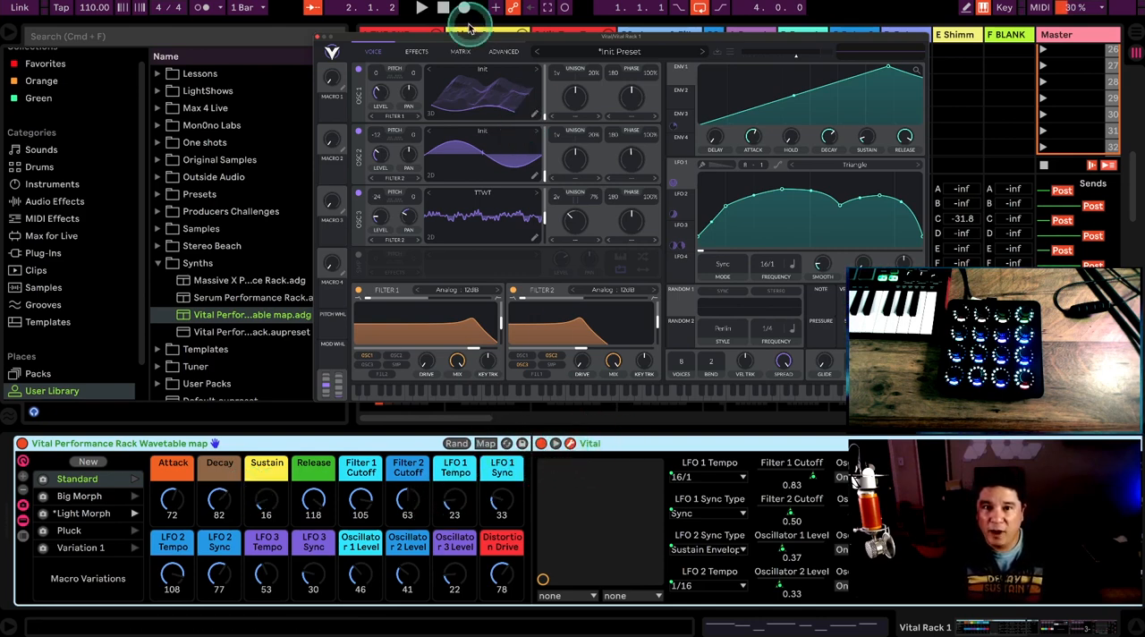
Step: Review Vital's modulation matrix and its effects page, and return to the voice page
{"action": "left_click", "coordinate": [468, 52]}
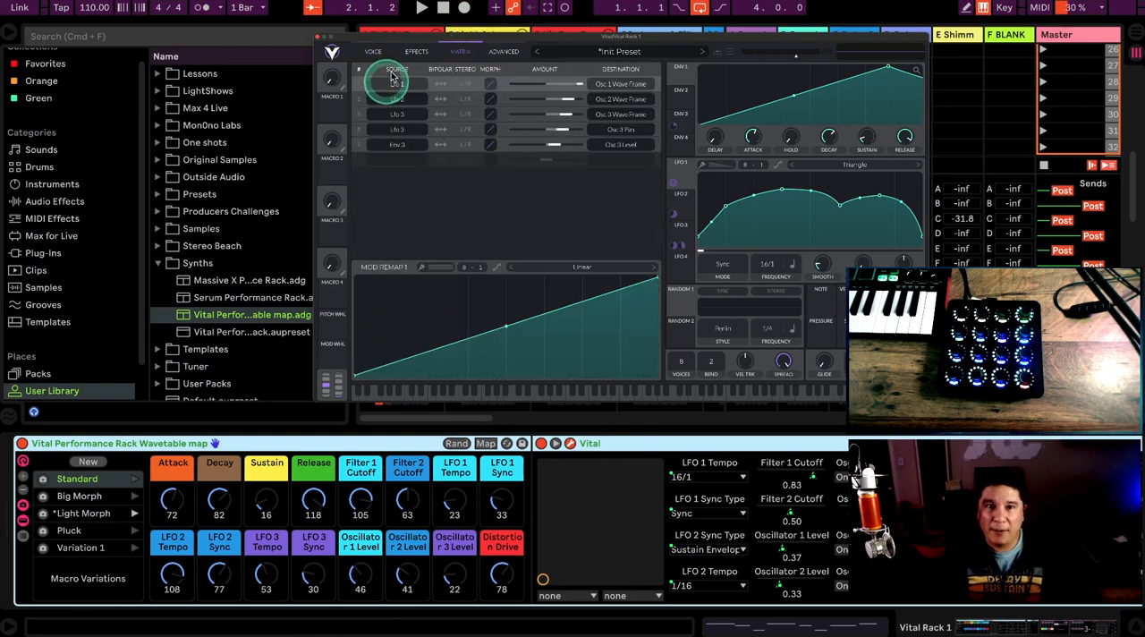
{"action": "left_click", "coordinate": [414, 51]}
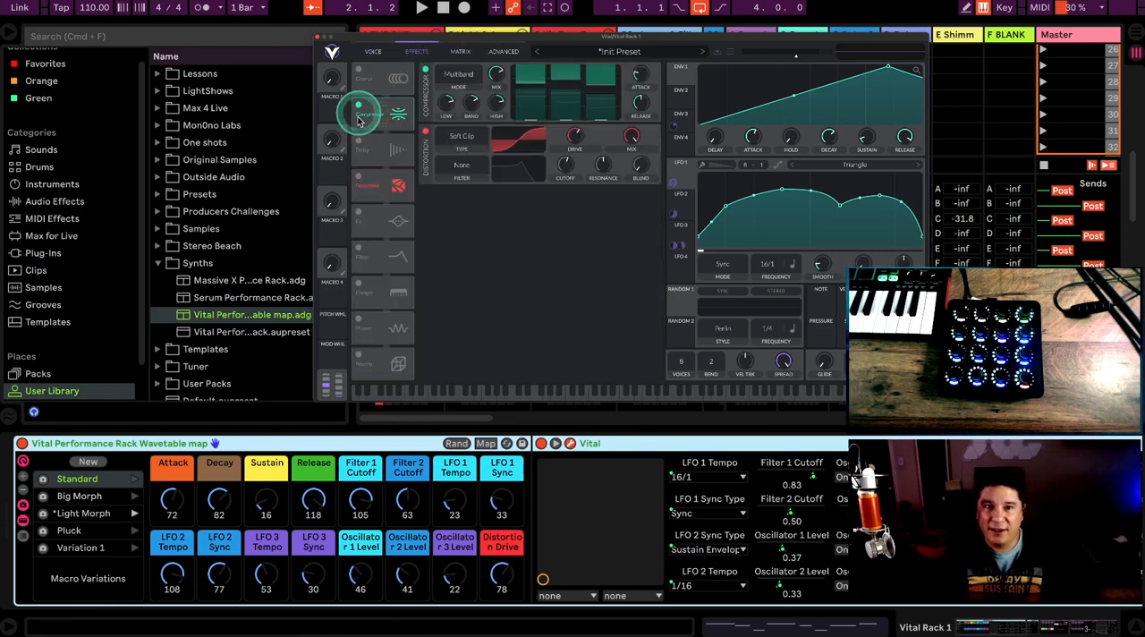
{"action": "left_click", "coordinate": [375, 51]}
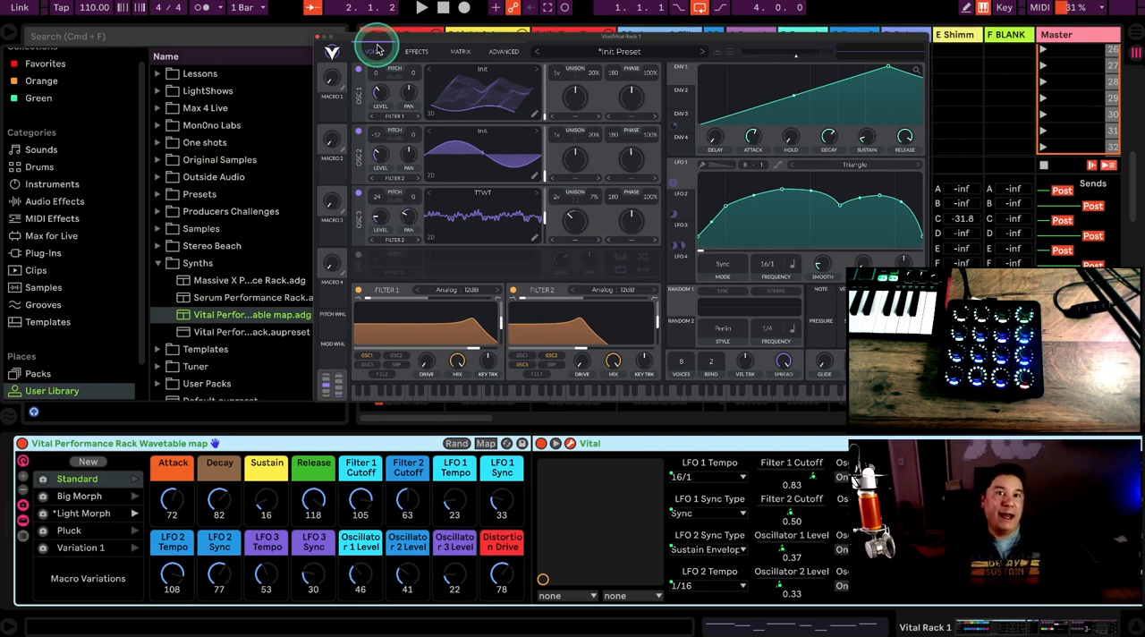